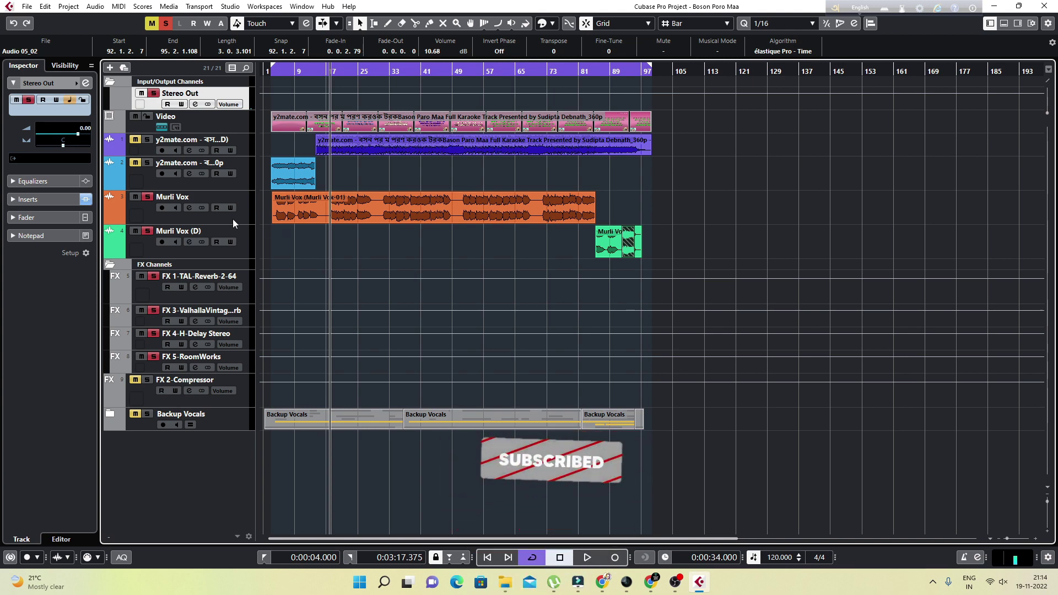
# Step: Check the Murli Vox channel settings and open the RoomWorks reverb inserted on the FX 5-RoomWorks channel
pyautogui.click(189, 210)
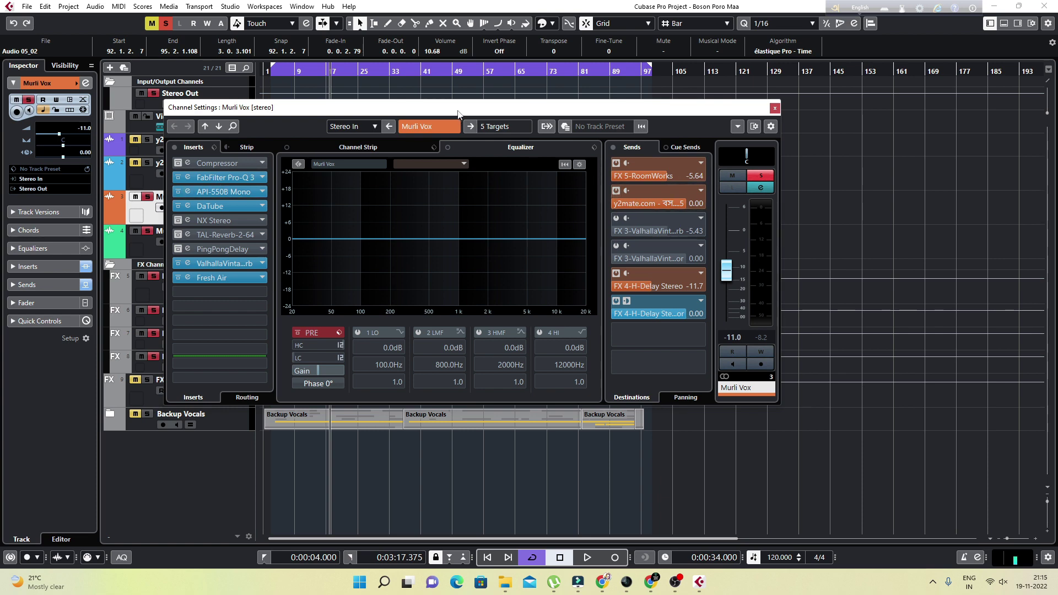
pyautogui.moveTo(468, 114); pyautogui.dragTo(549, 125)
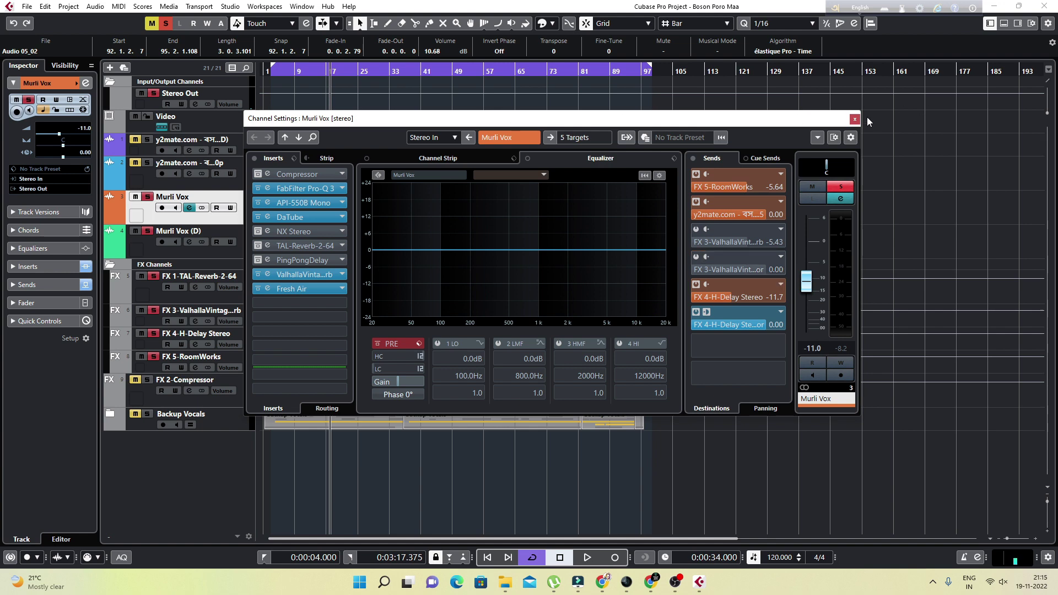
pyautogui.click(193, 368)
pyautogui.click(268, 175)
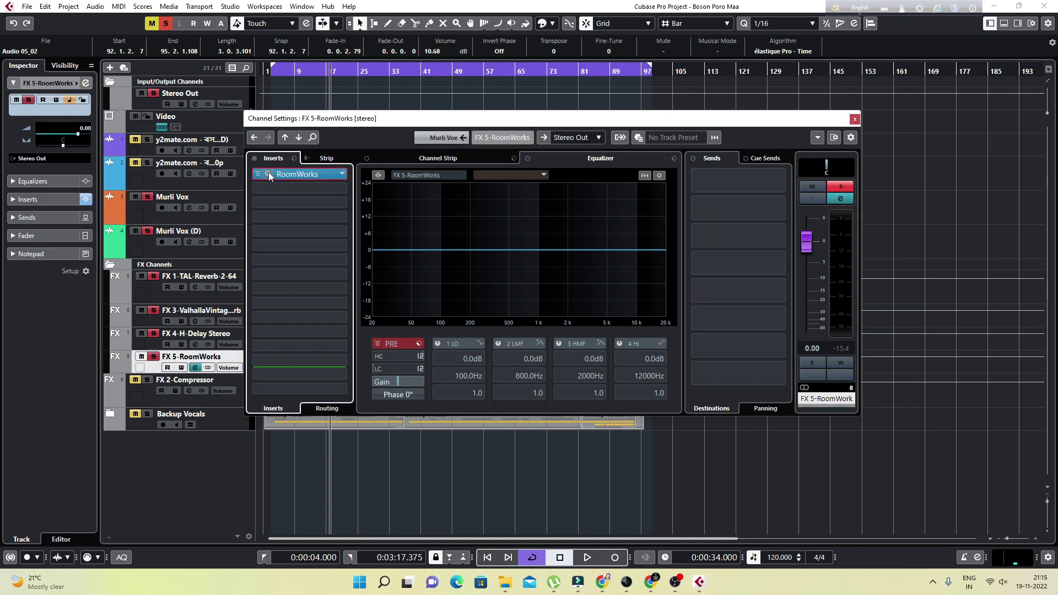
pyautogui.click(855, 119)
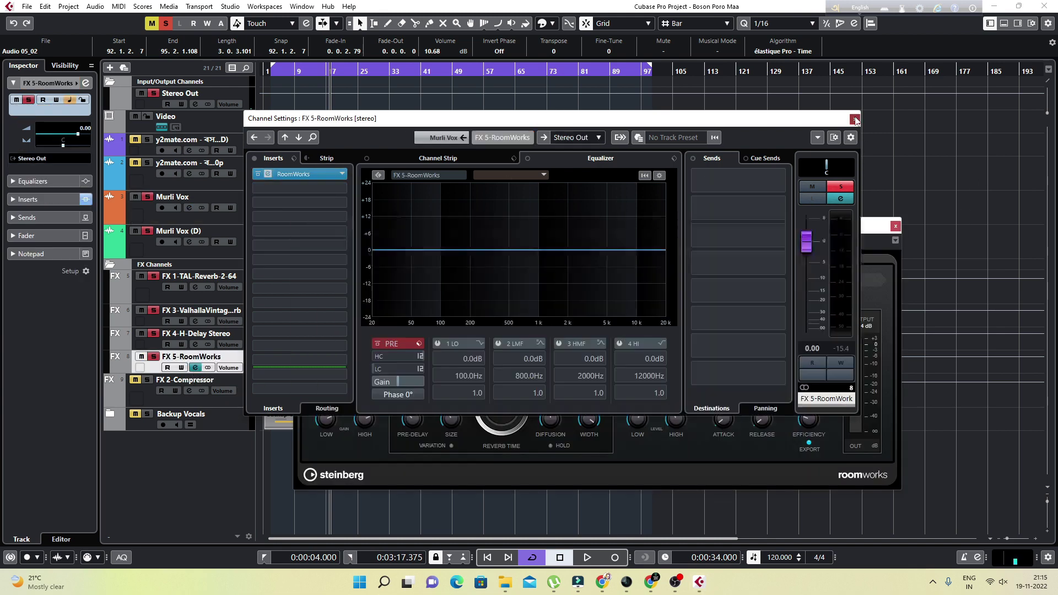
pyautogui.moveTo(489, 232); pyautogui.dragTo(467, 152)
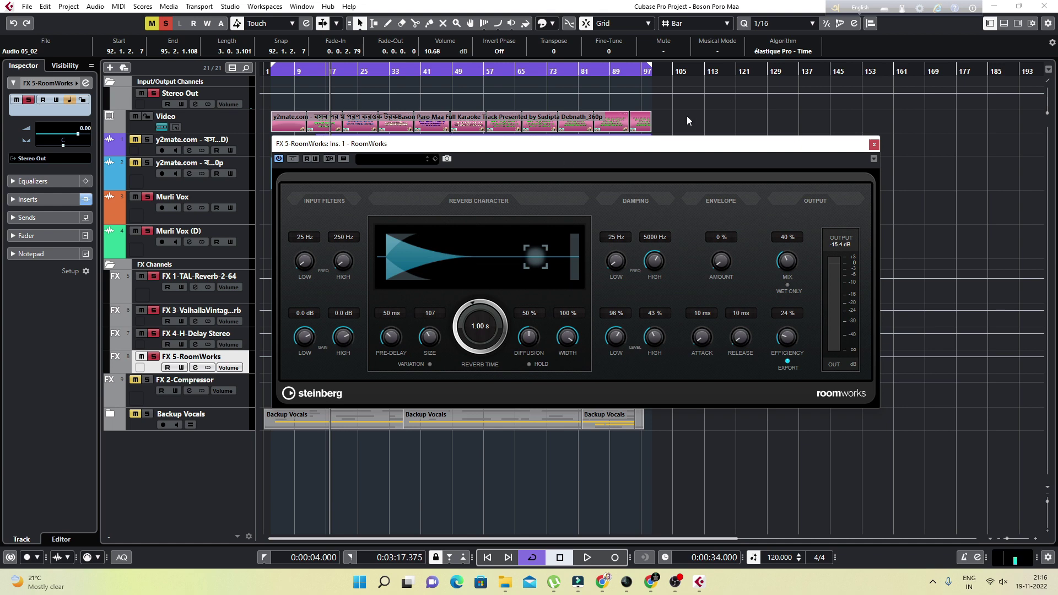
# Step: Enable Wet Only for the RoomWorks output and play back the vocal to hear the reverb
pyautogui.click(788, 286)
pyautogui.moveTo(352, 144); pyautogui.dragTo(343, 154)
pyautogui.press('space')
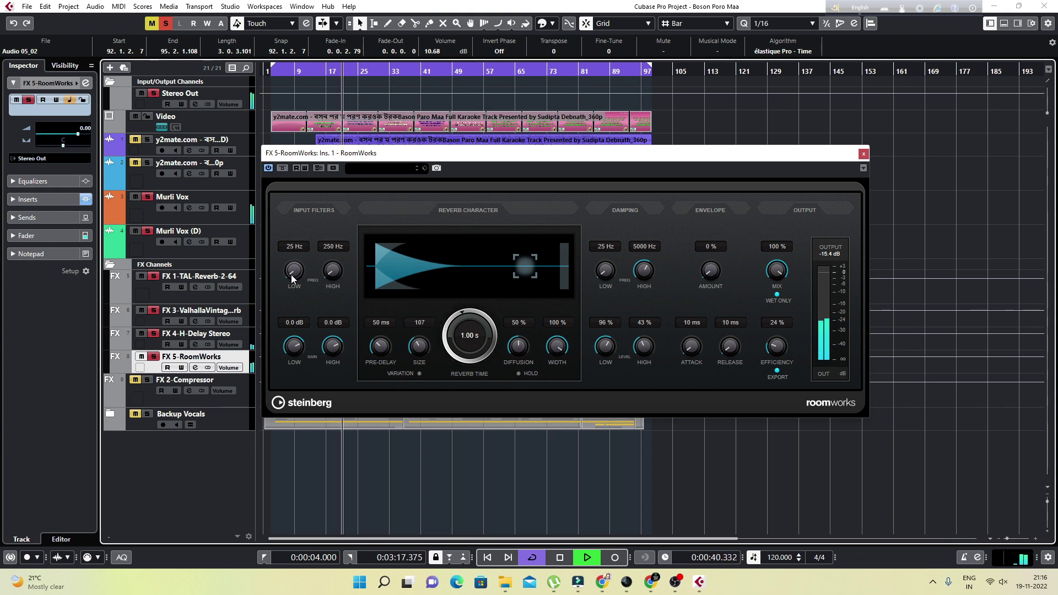
pyautogui.press('space')
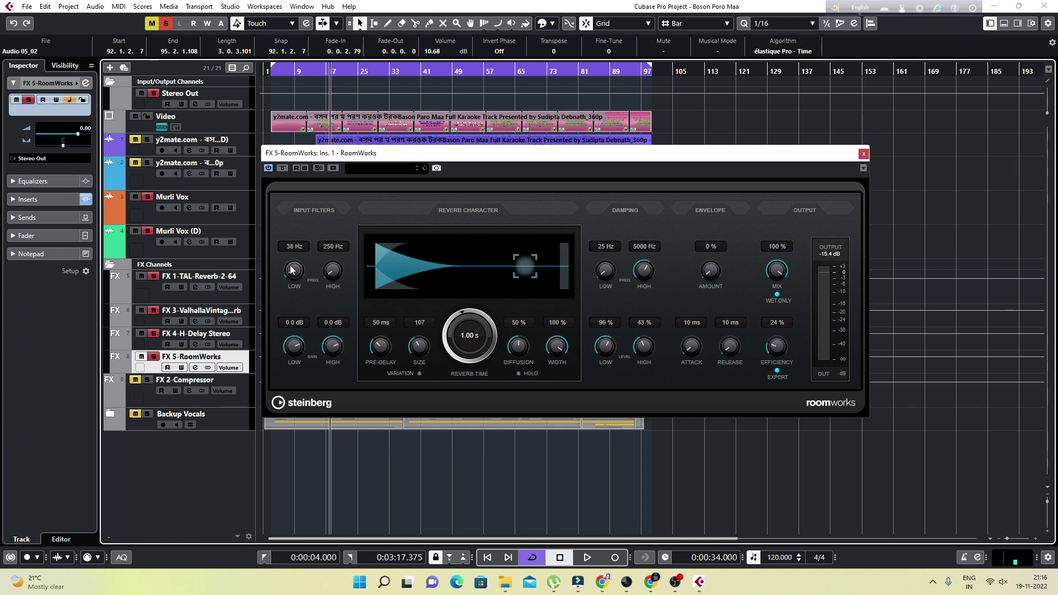
# Step: Set the input filter's low frequency to 50 Hz and high frequency to 10000 Hz, and audition the vocal
pyautogui.moveTo(292, 271); pyautogui.dragTo(294, 265)
pyautogui.click(292, 246)
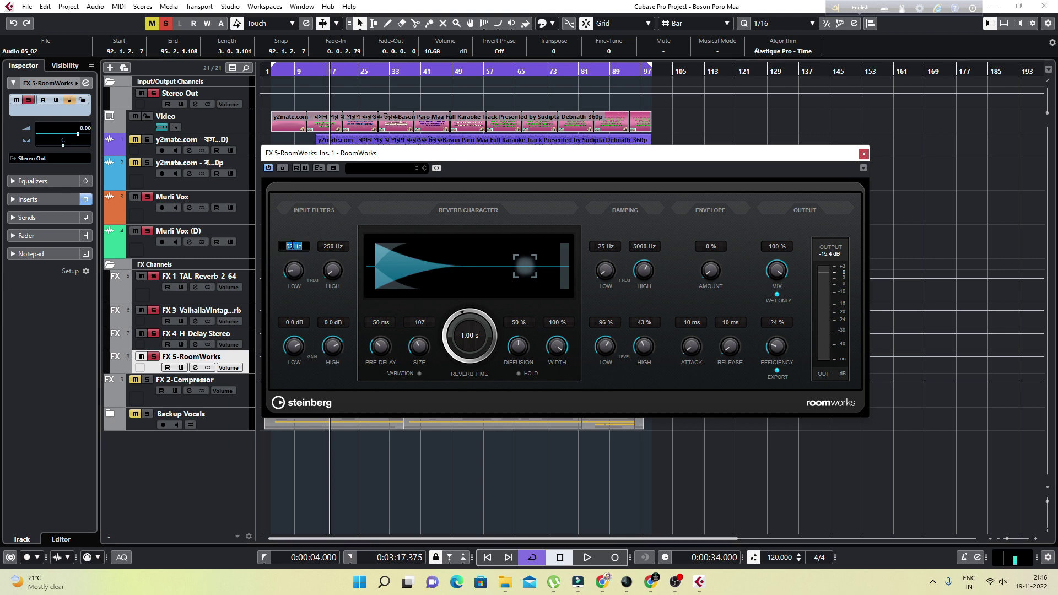
pyautogui.write('50')
pyautogui.press('Return')
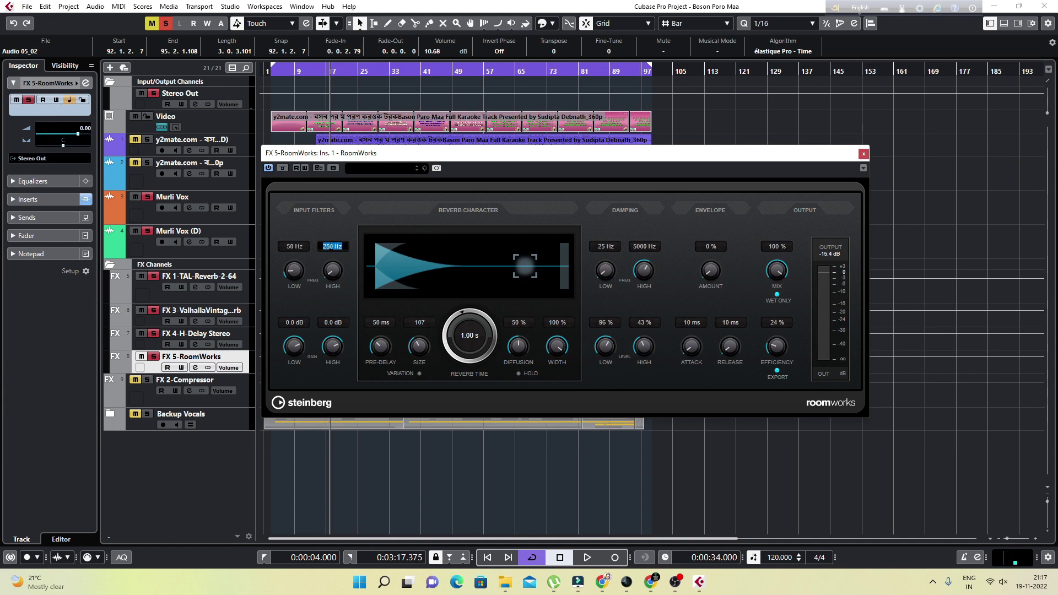
pyautogui.write('10000')
pyautogui.press('Return')
pyautogui.press('space')
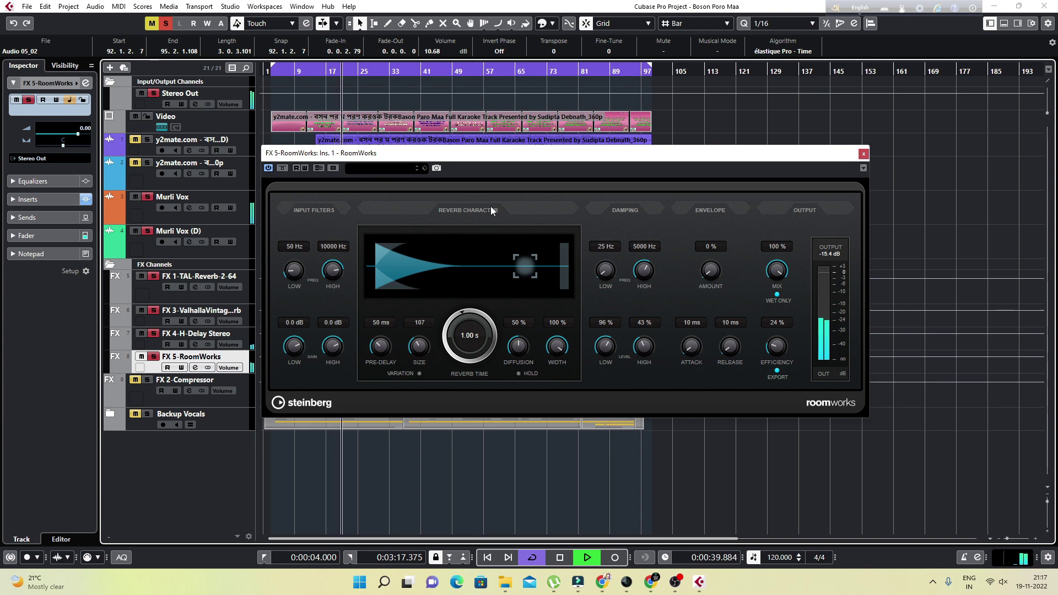
pyautogui.press('space')
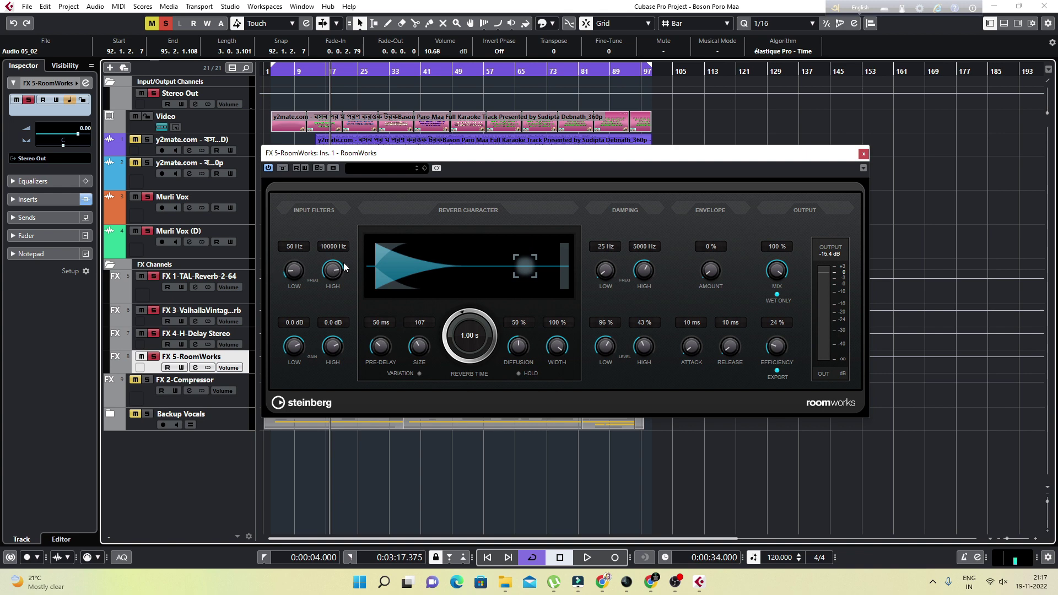
# Step: Adjust the input filter gains during playback to about -9.7 dB low and -10.0 dB high
pyautogui.moveTo(325, 153); pyautogui.dragTo(473, 192)
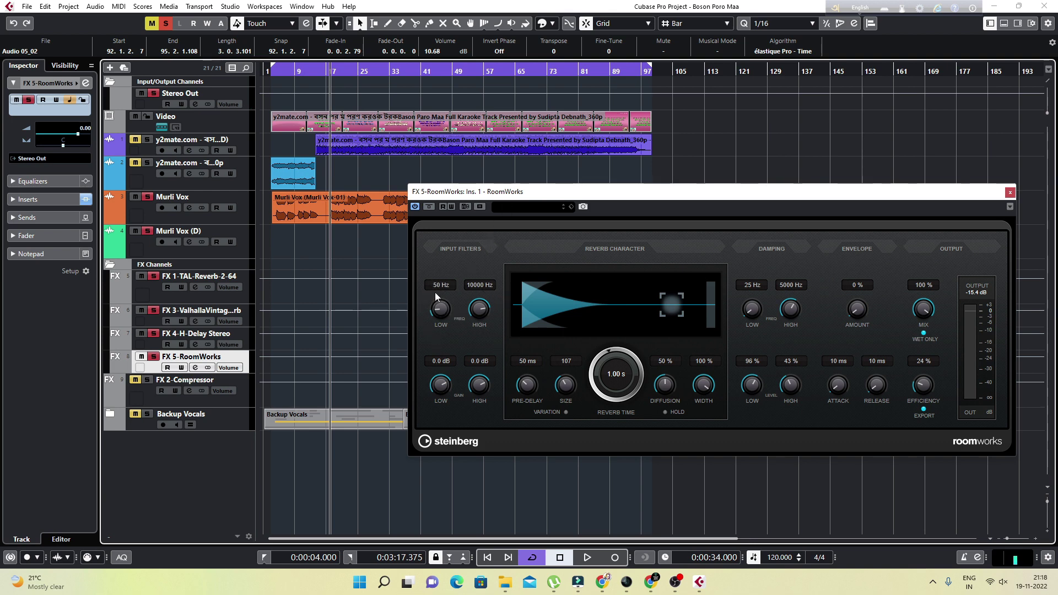
pyautogui.moveTo(555, 197); pyautogui.dragTo(435, 171)
pyautogui.press('space')
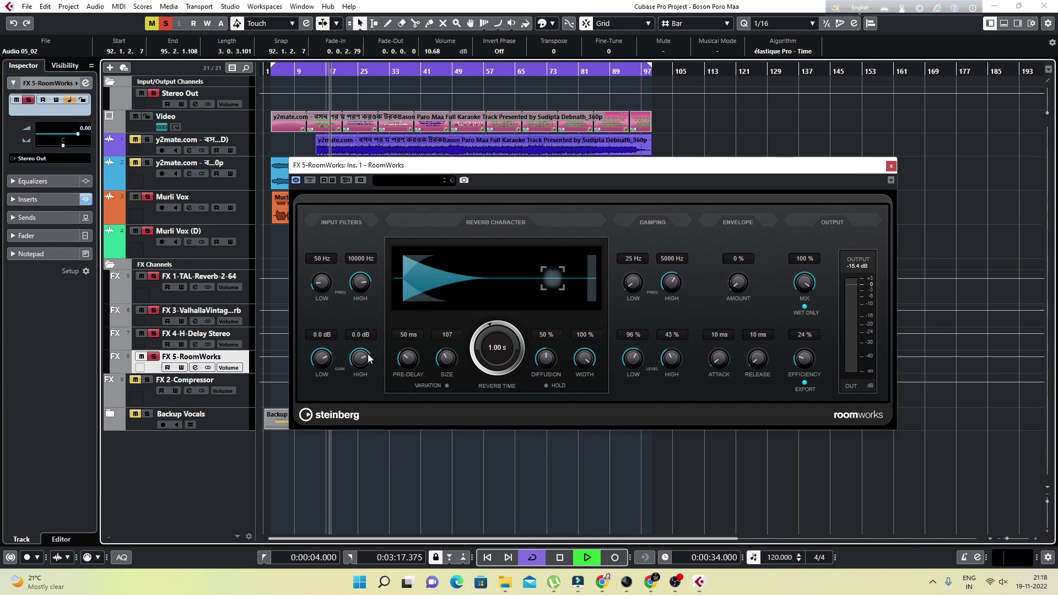
pyautogui.moveTo(364, 359); pyautogui.dragTo(358, 430)
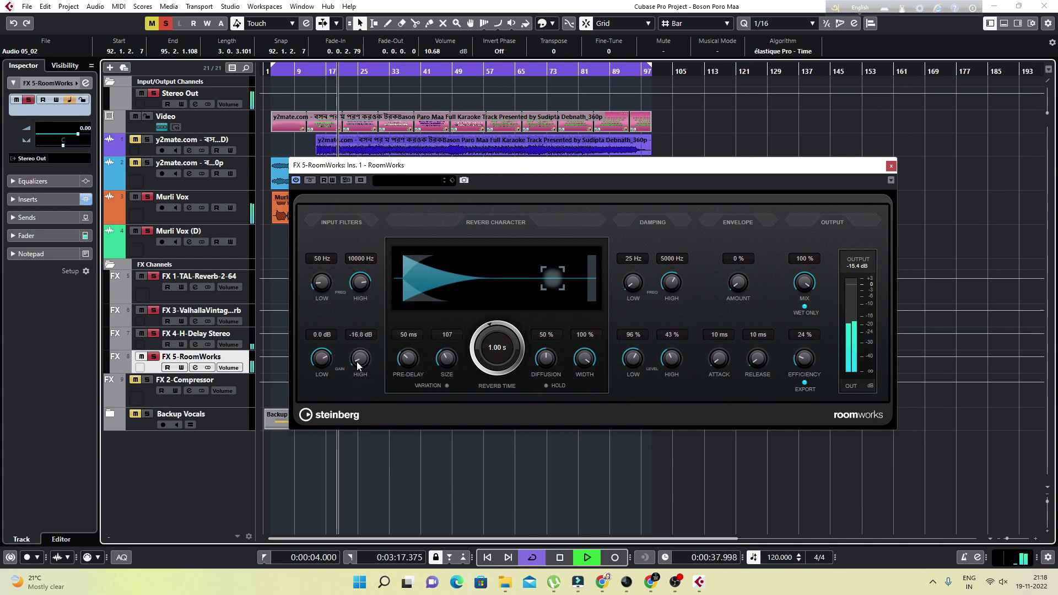
pyautogui.moveTo(357, 362); pyautogui.dragTo(357, 349)
pyautogui.moveTo(357, 349); pyautogui.dragTo(316, 397)
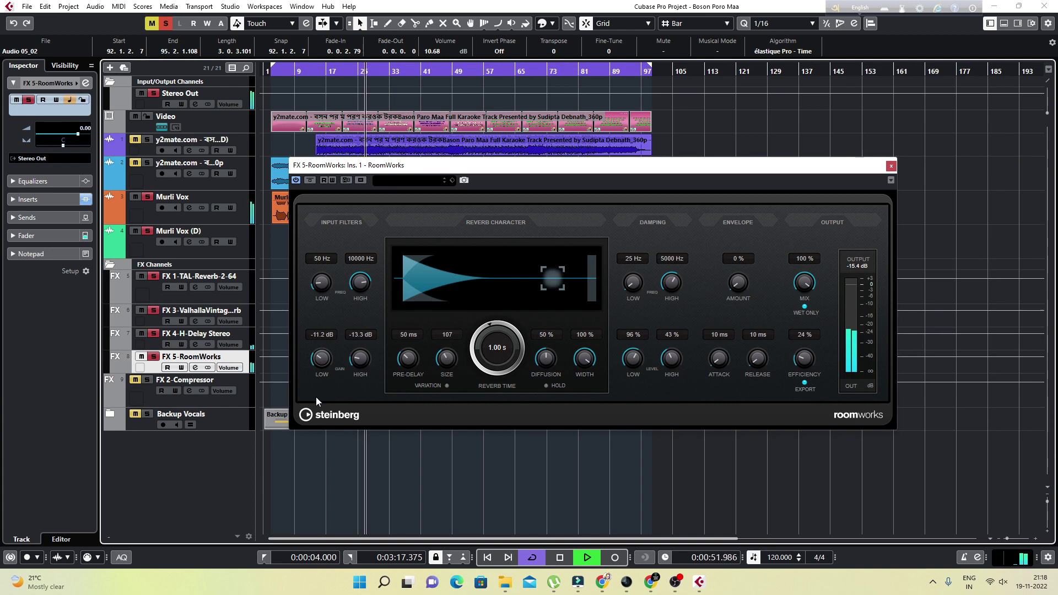
pyautogui.click(357, 361)
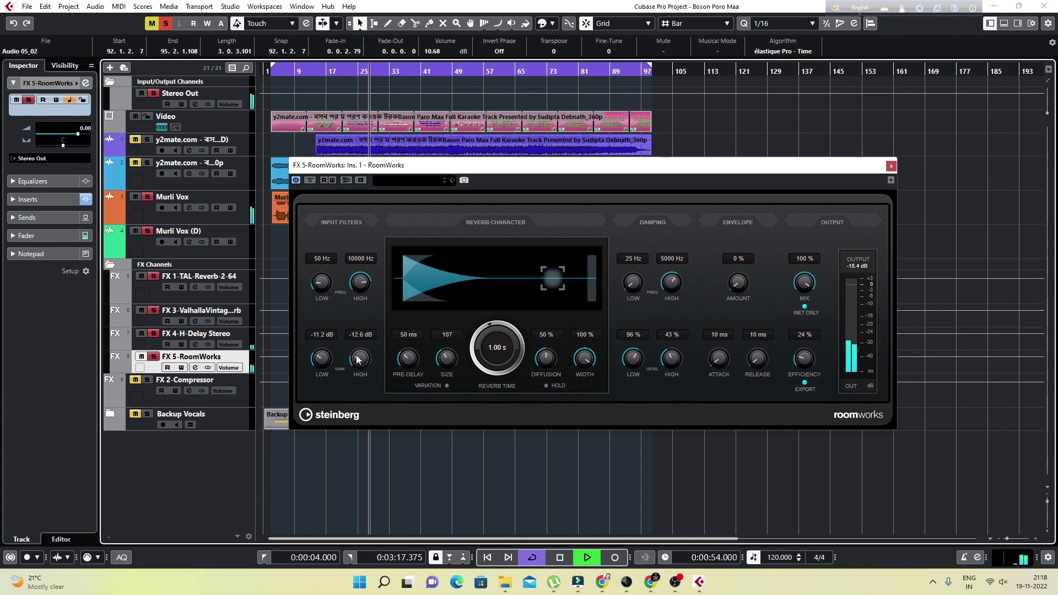
pyautogui.moveTo(355, 360); pyautogui.dragTo(317, 352)
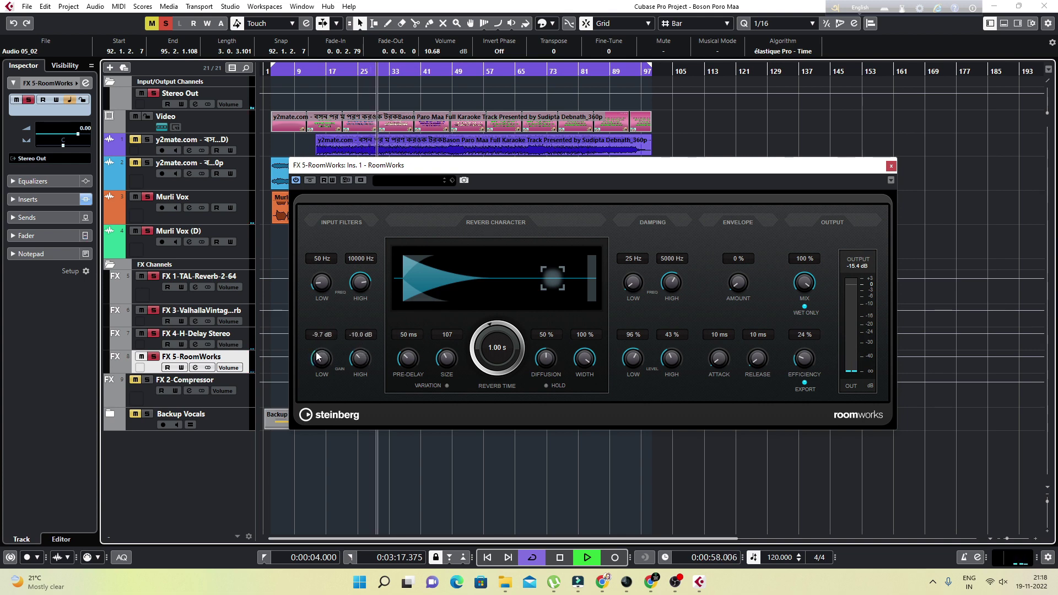
pyautogui.press('space')
# Step: Raise the input filter's high gain during playback, trying 6.0 dB and settling at about -2.6 dB
pyautogui.press('space')
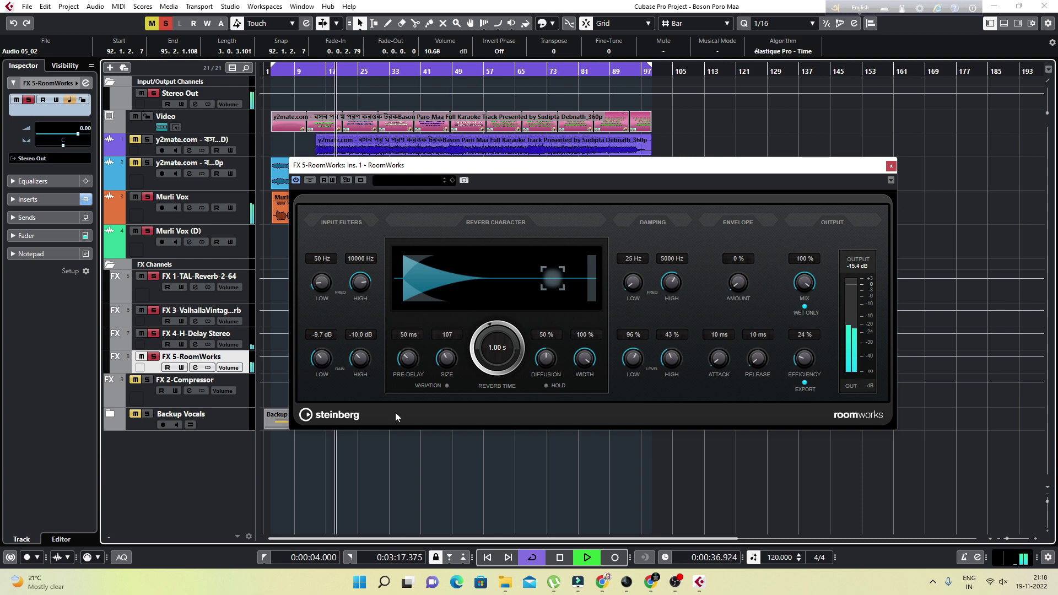
pyautogui.moveTo(358, 361); pyautogui.dragTo(370, 273)
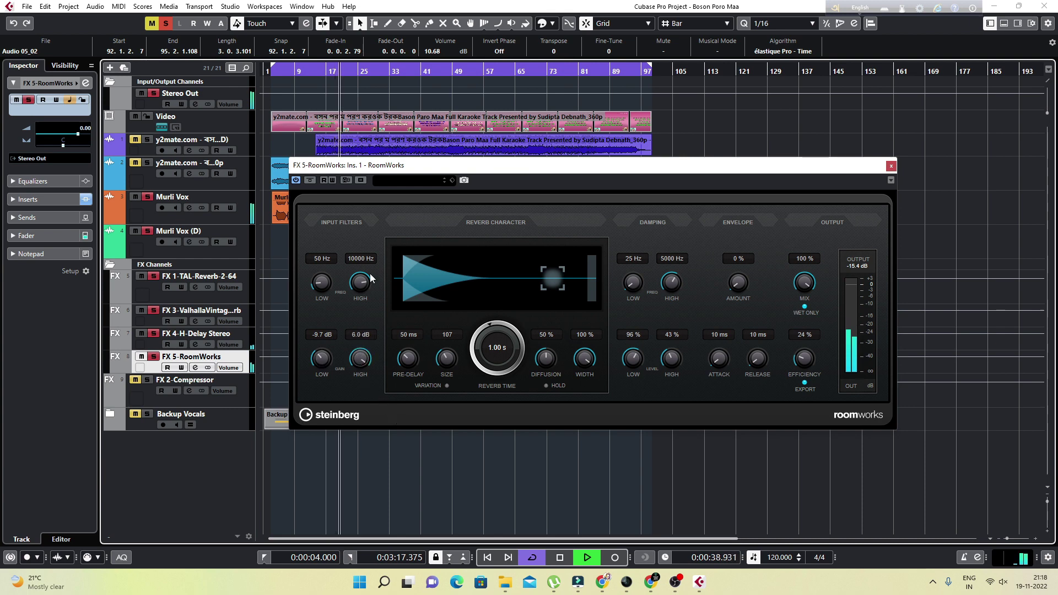
pyautogui.moveTo(358, 325); pyautogui.dragTo(356, 379)
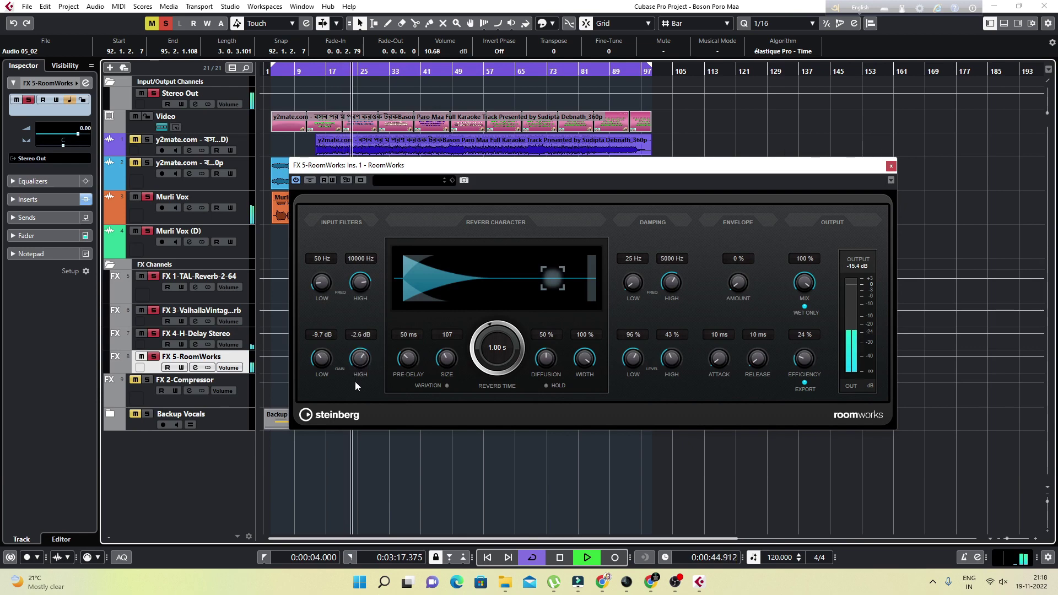
pyautogui.press('space')
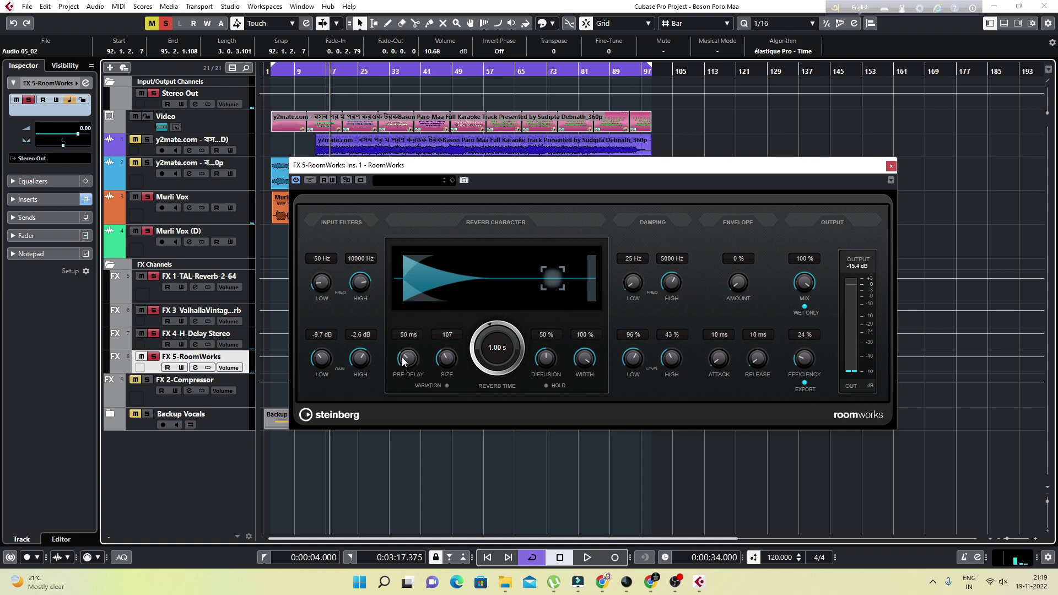
# Step: Lower the reverb's pre-delay to about 20 ms
pyautogui.moveTo(404, 357); pyautogui.dragTo(395, 287)
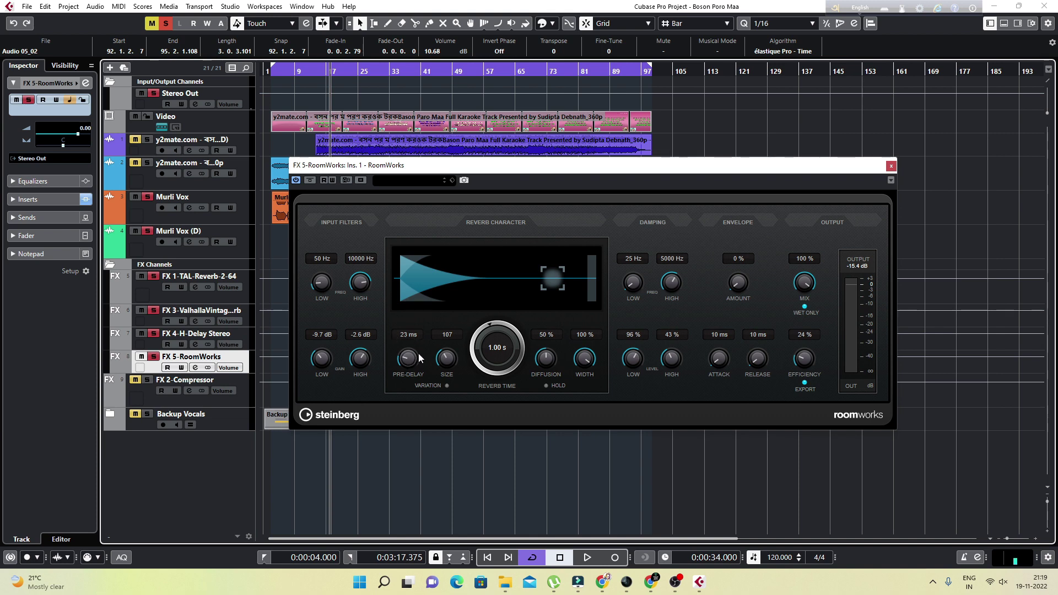
pyautogui.moveTo(416, 347); pyautogui.dragTo(404, 362)
pyautogui.scroll(1, 404, 362)
# Step: Switch off both FX 4-H-Delay sends on the Murli Vox channel and close its channel settings
pyautogui.click(188, 208)
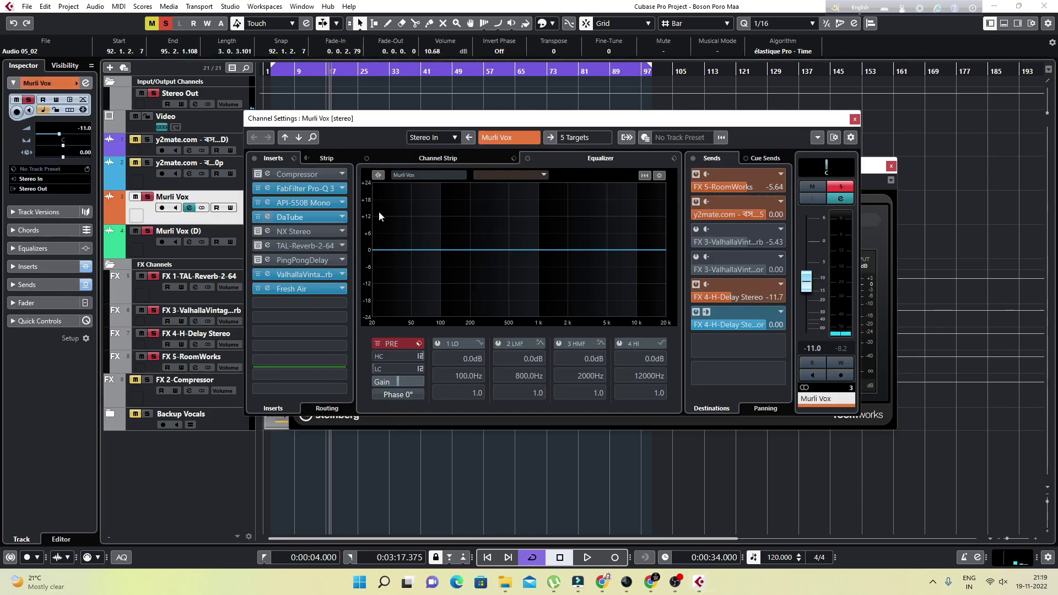
pyautogui.click(696, 286)
pyautogui.click(697, 313)
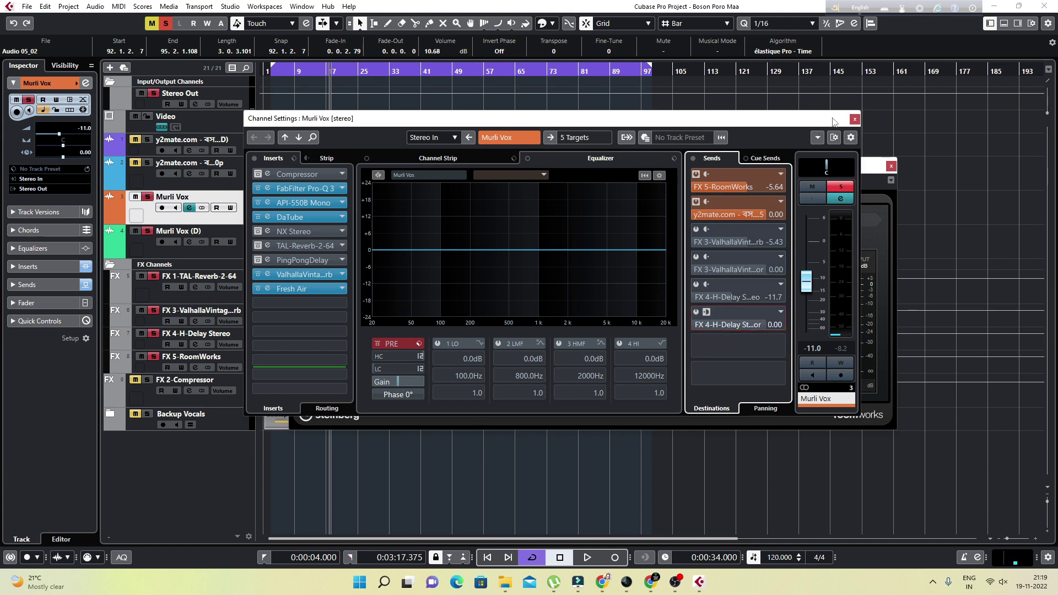
pyautogui.click(854, 119)
# Step: Audition longer pre-delay values up to about 89 ms on the vocal, and set the pre-delay to 23 ms
pyautogui.press('space')
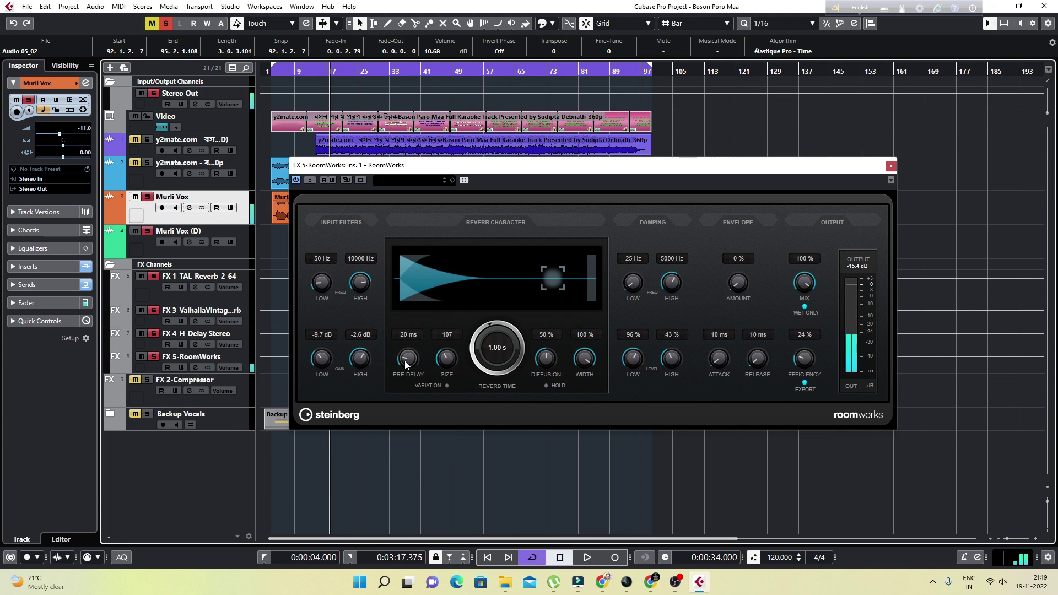
pyautogui.moveTo(411, 370); pyautogui.dragTo(408, 340)
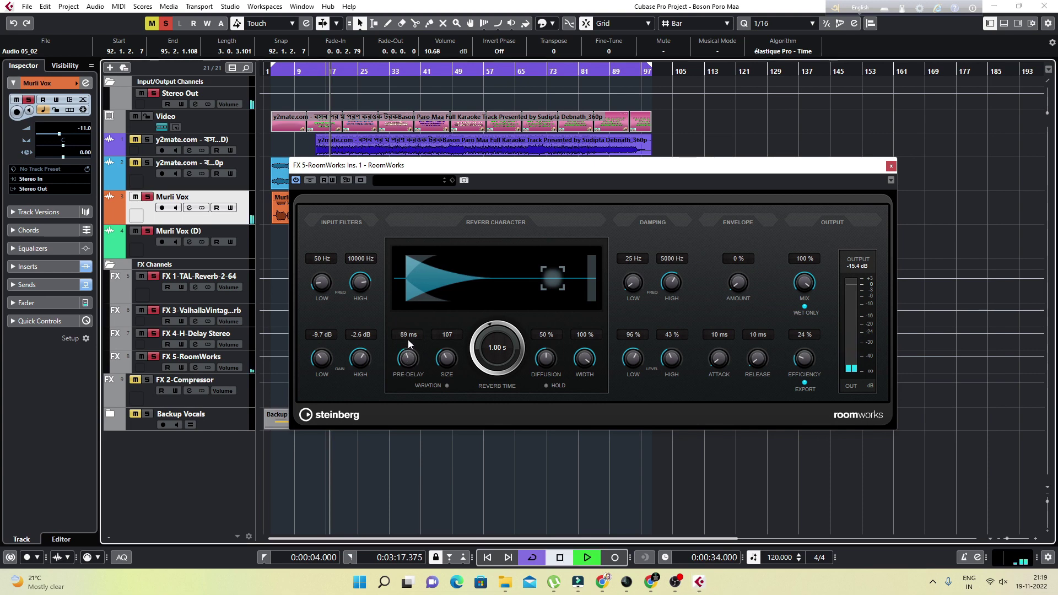
pyautogui.scroll(-5, 407, 359)
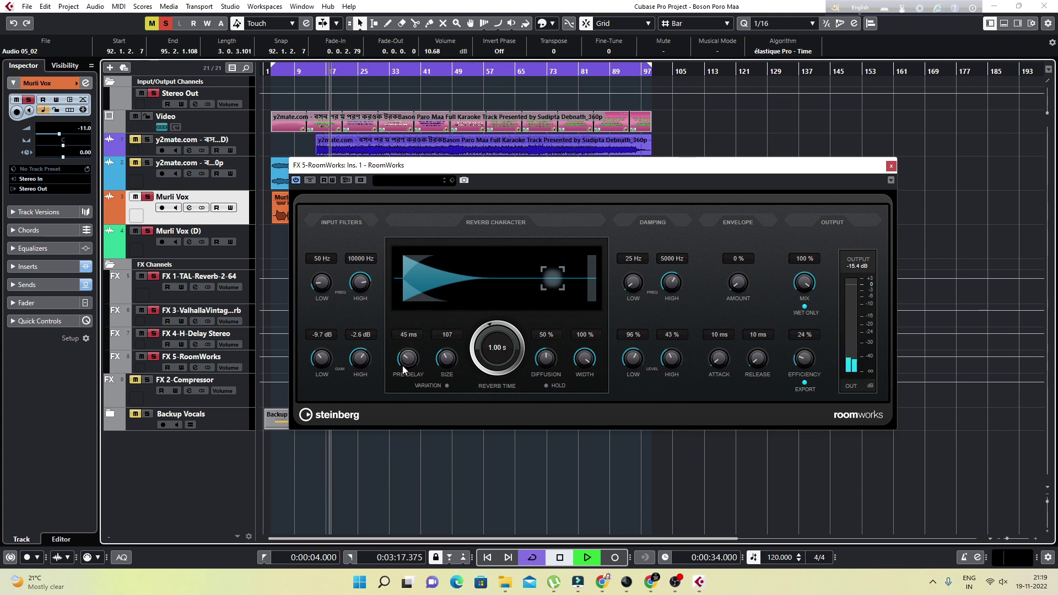
pyautogui.scroll(-3, 405, 360)
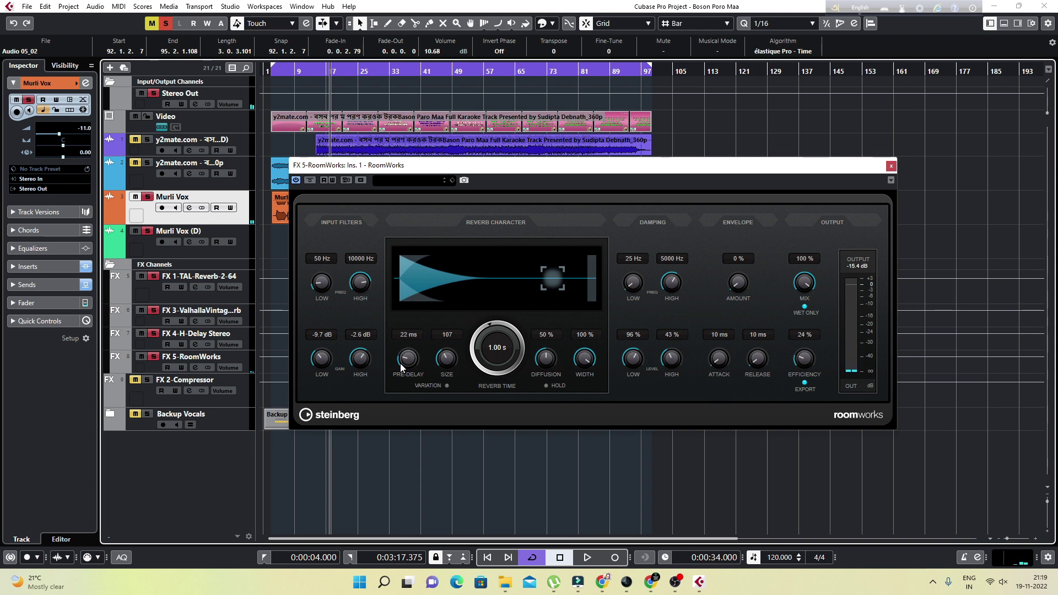
pyautogui.scroll(1, 402, 368)
pyautogui.press('space')
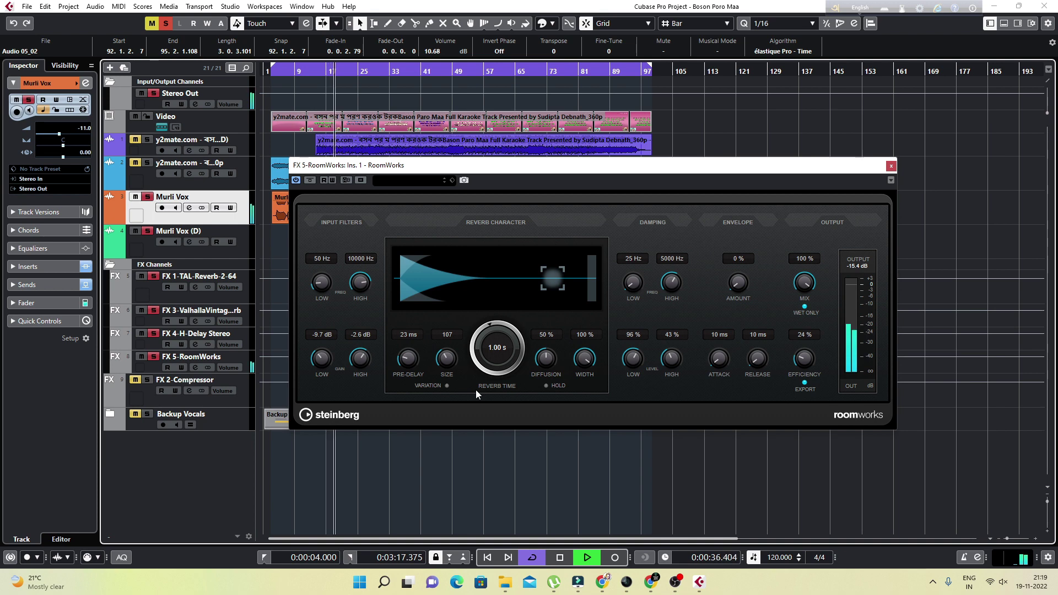
pyautogui.press('space')
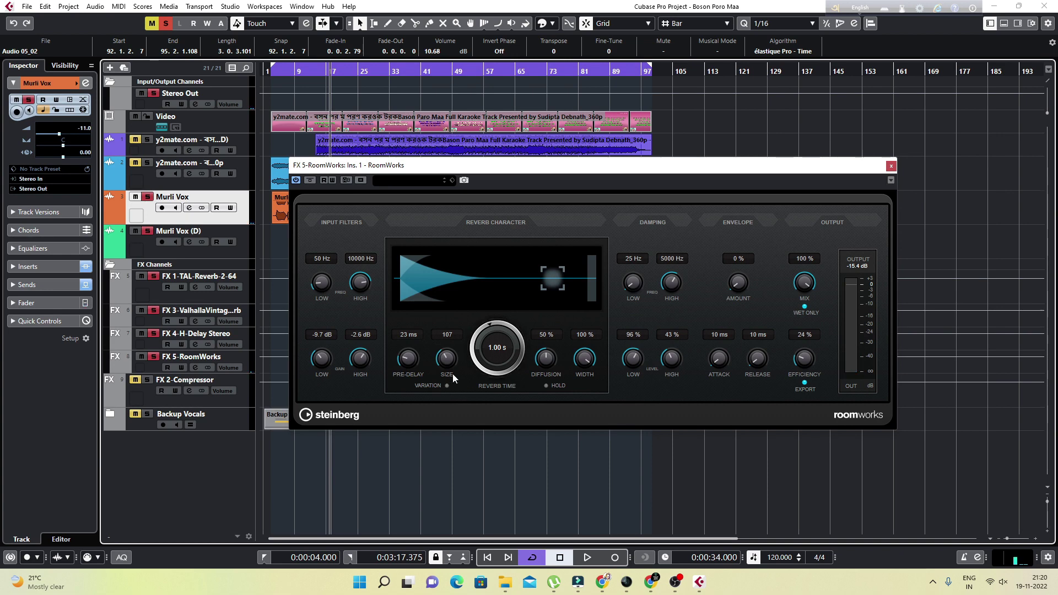
# Step: Compare room sizes during playback, including the minimum of 20, and set the reverb's size to 145
pyautogui.moveTo(447, 365); pyautogui.dragTo(445, 353)
pyautogui.moveTo(441, 360); pyautogui.dragTo(445, 432)
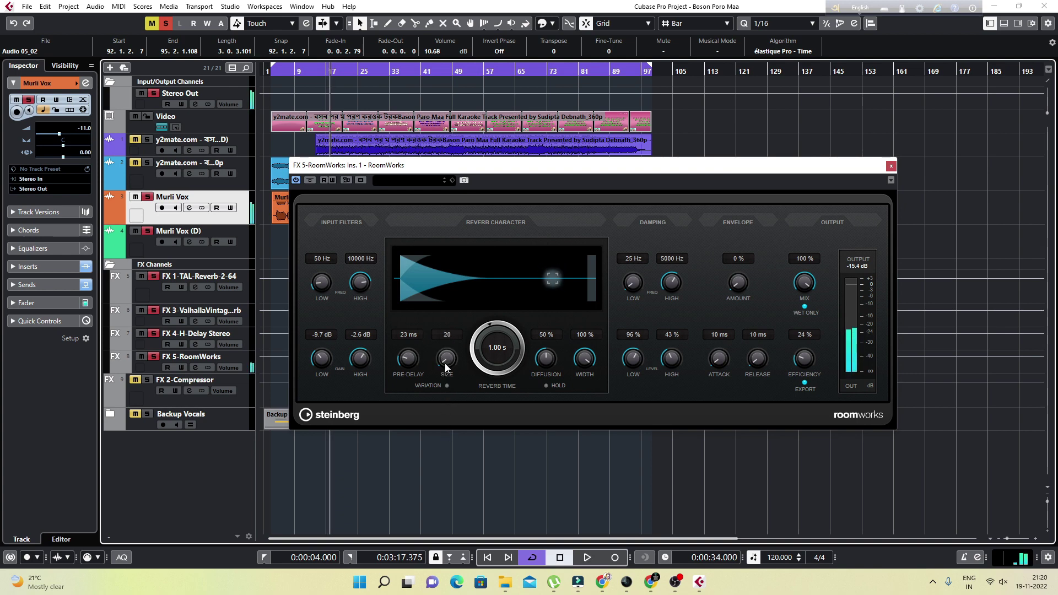
pyautogui.press('space')
pyautogui.moveTo(447, 374); pyautogui.dragTo(443, 343)
pyautogui.scroll(10, 445, 357)
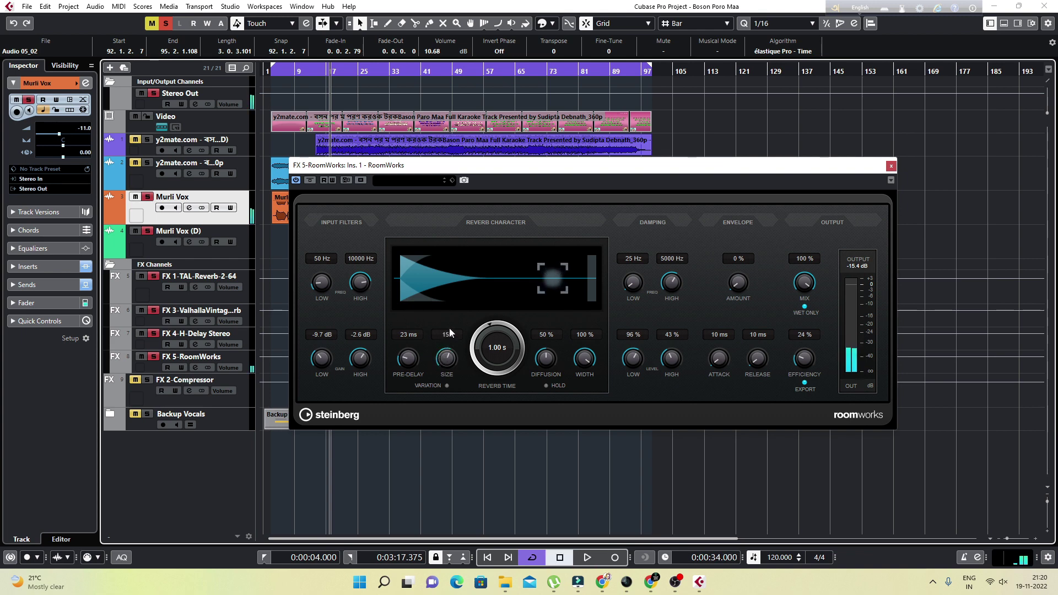
pyautogui.scroll(-2, 445, 356)
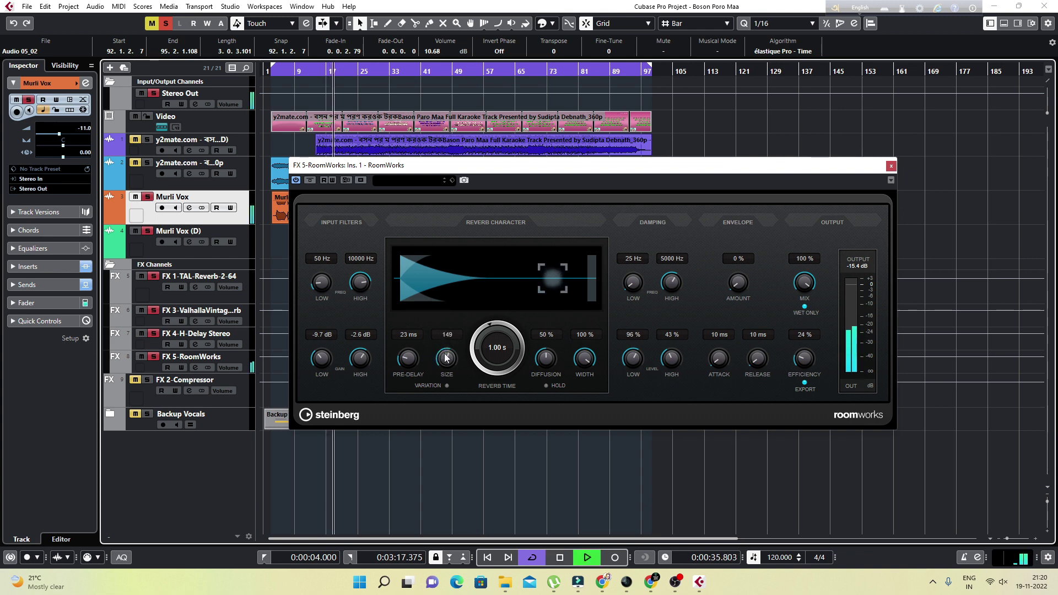
pyautogui.scroll(-1, 445, 357)
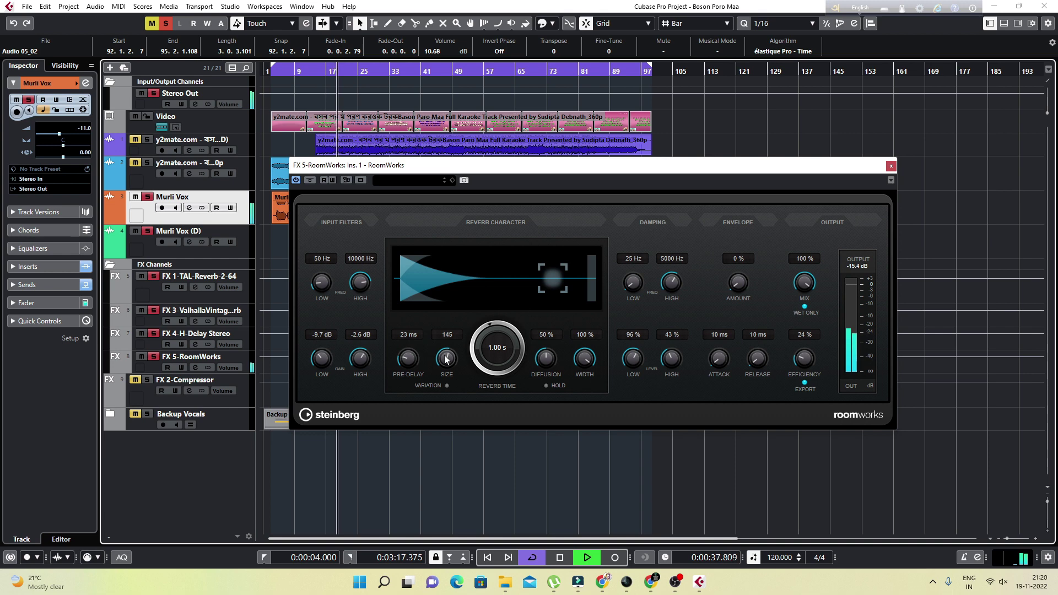
pyautogui.press('space')
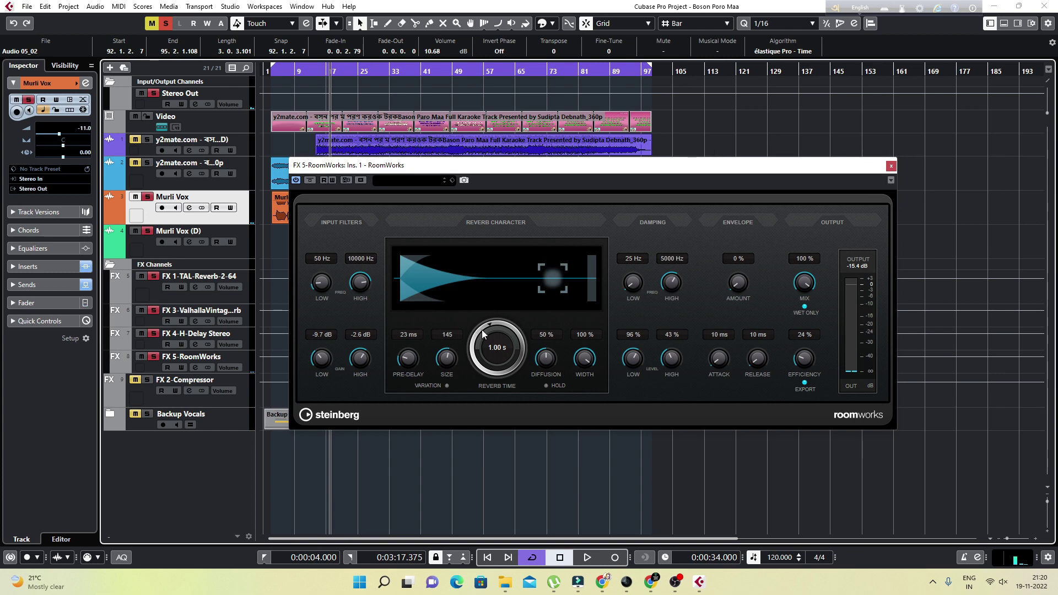
# Step: Try the minimum reverb time of 0.10 s, set the reverb time to 2 s, and audition it on the vocal
pyautogui.moveTo(482, 329); pyautogui.dragTo(478, 439)
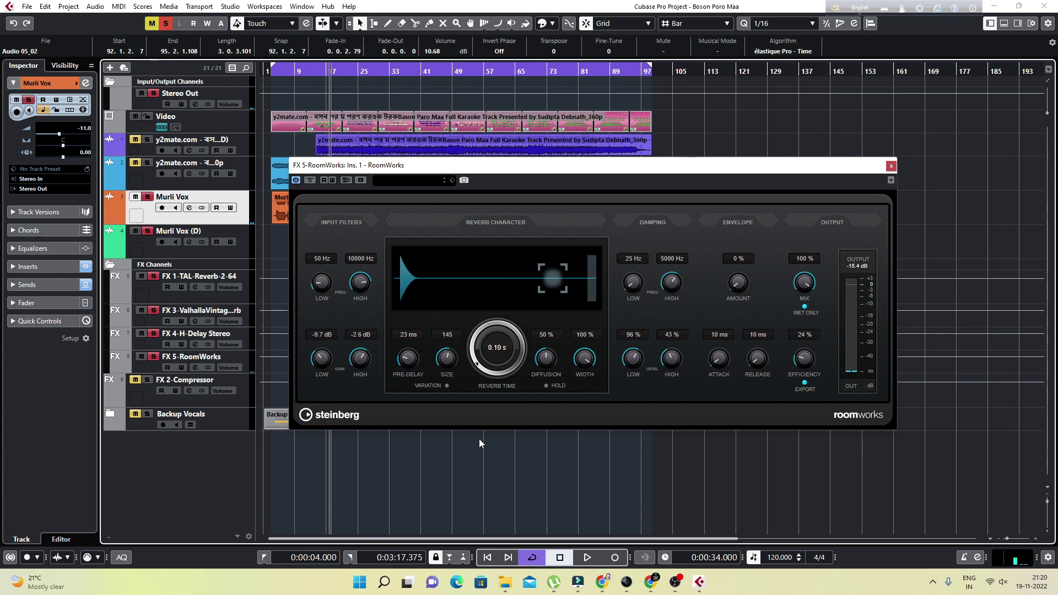
pyautogui.moveTo(479, 368); pyautogui.dragTo(484, 323)
pyautogui.doubleClick(495, 350)
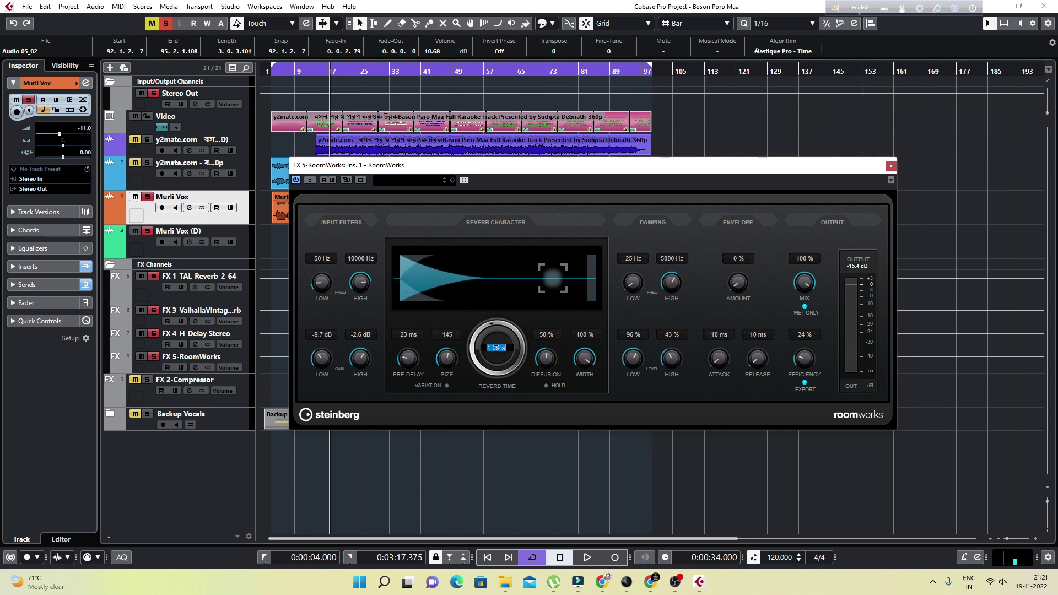
pyautogui.write('2')
pyautogui.press('Return')
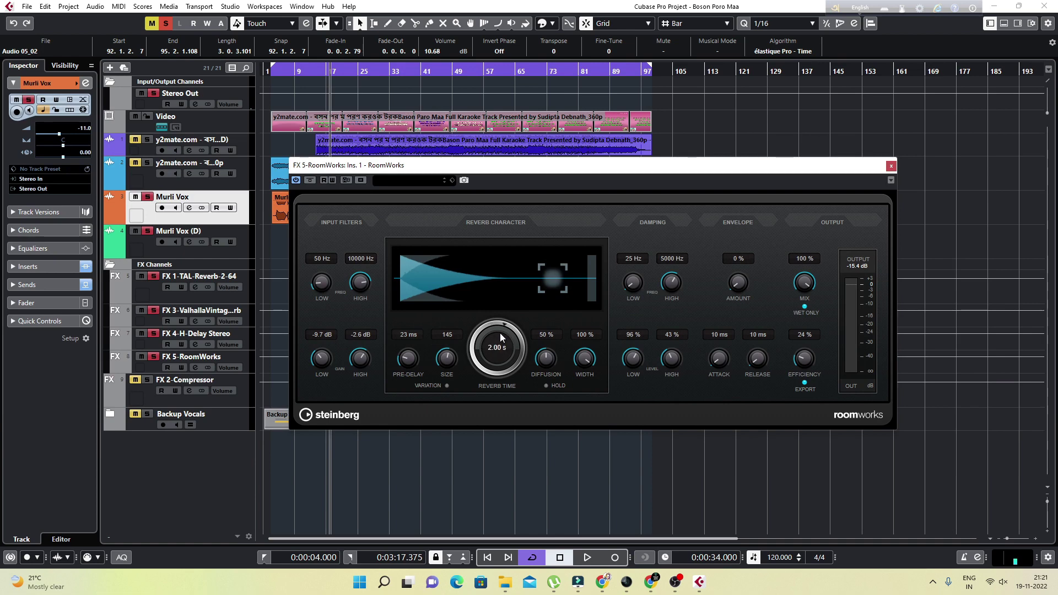
pyautogui.press('space')
pyautogui.press('space')
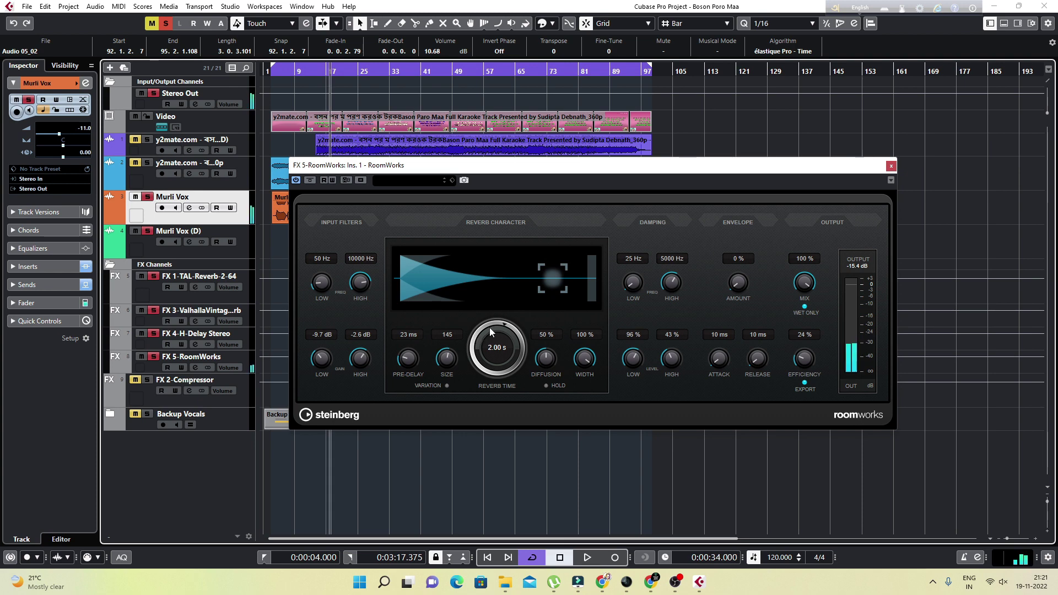
# Step: Compare a shorter reverb time of about 0.83 s during playback, and restore the reverb time to 2 s
pyautogui.moveTo(489, 326); pyautogui.dragTo(482, 338)
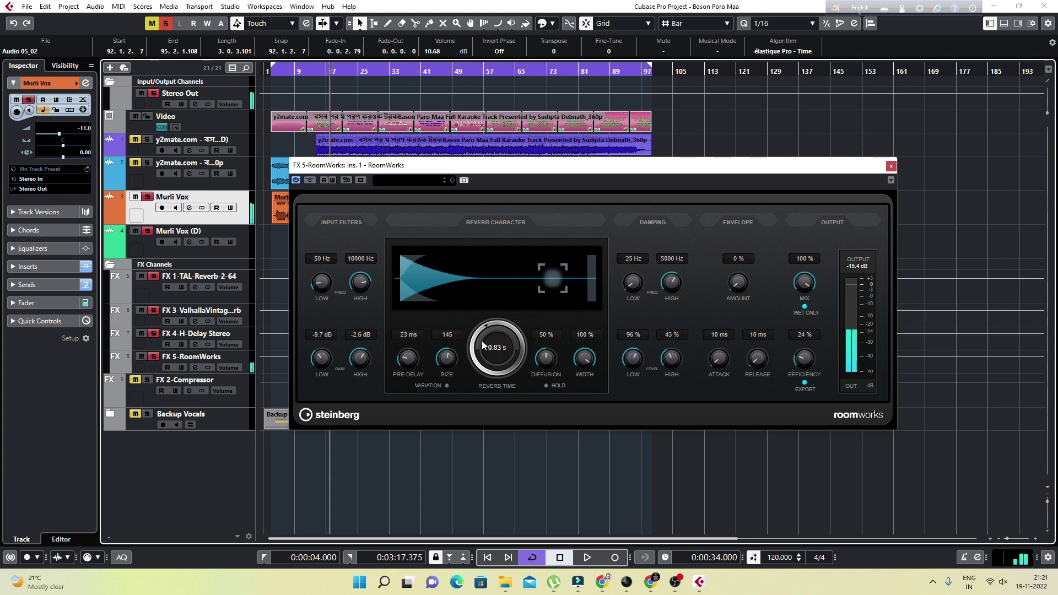
pyautogui.moveTo(484, 336); pyautogui.dragTo(491, 325)
pyautogui.press('space')
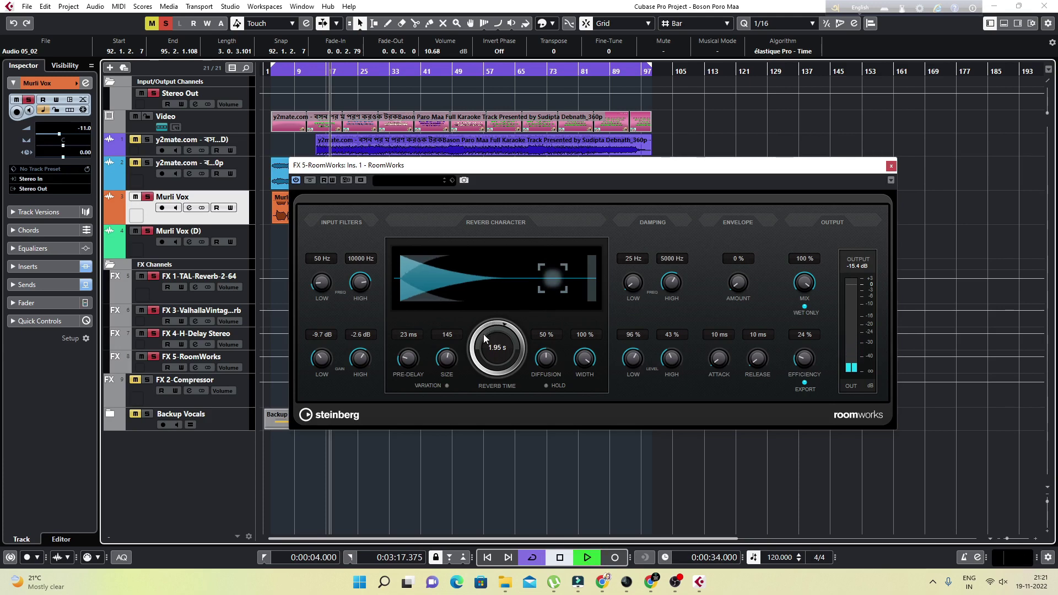
pyautogui.press('space')
pyautogui.doubleClick(492, 347)
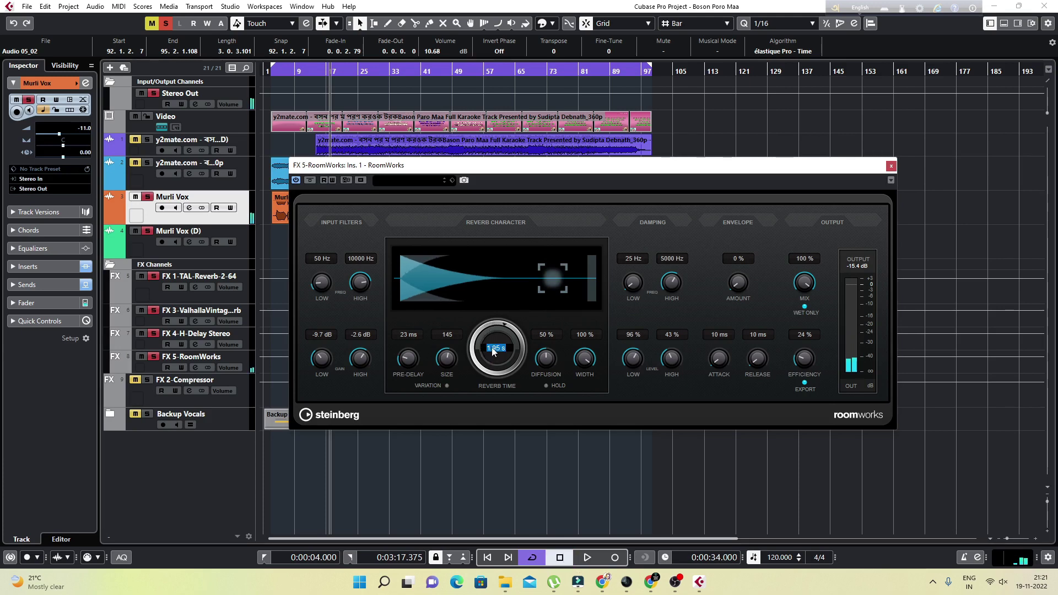
pyautogui.write('2')
pyautogui.press('Return')
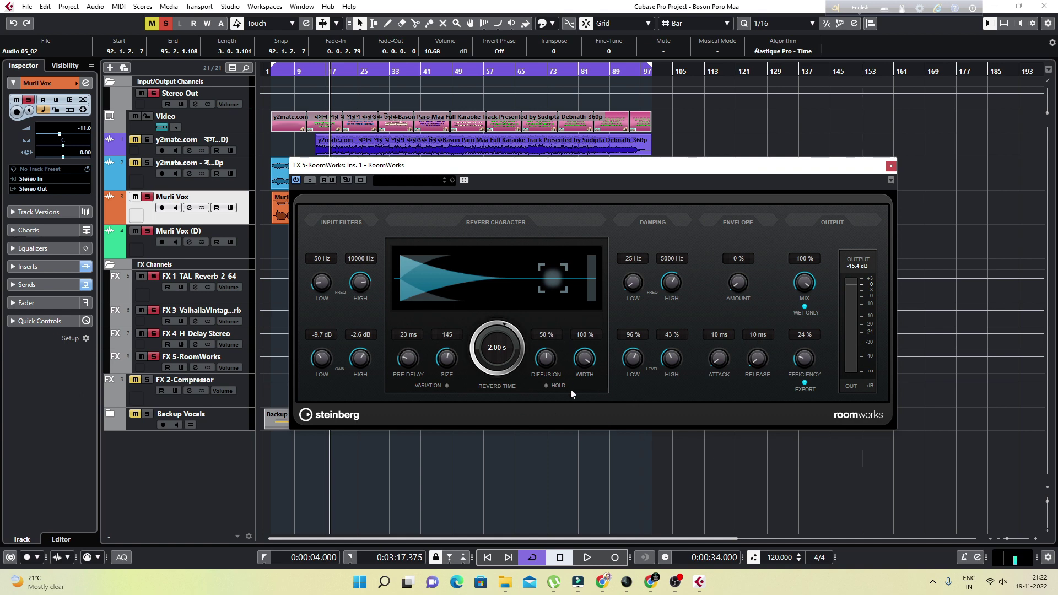
# Step: Raise the reverb's diffusion to about 92% and replay the vocal several times to hear its effect
pyautogui.moveTo(545, 354)
pyautogui.mouseDown()
pyautogui.moveTo(547, 342)
pyautogui.moveTo(544, 366)
pyautogui.mouseUp()
pyautogui.press('space')
pyautogui.press('space')
pyautogui.press('space')
pyautogui.press('space')
pyautogui.press('space')
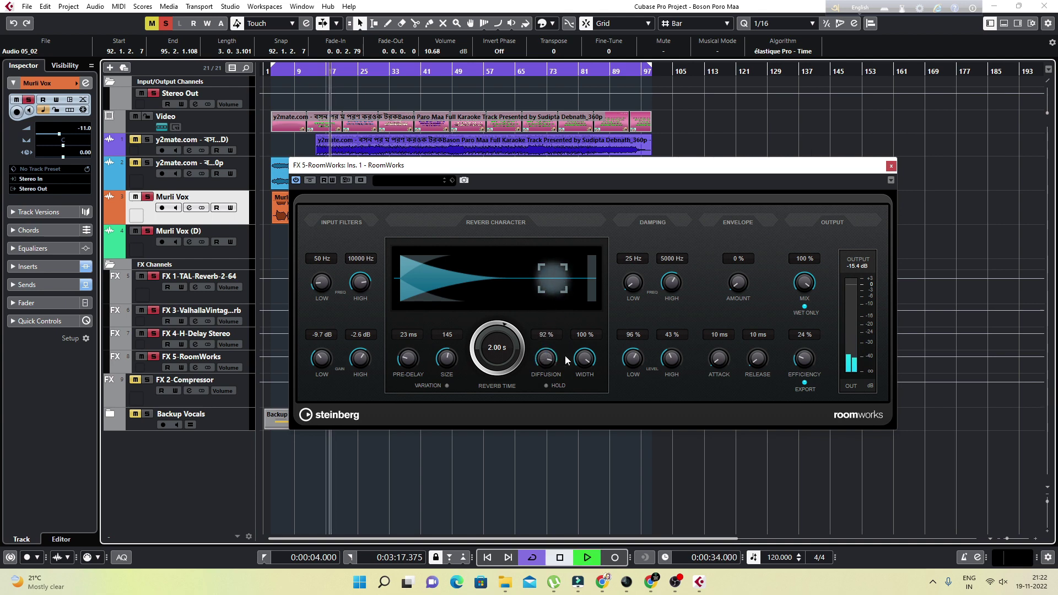
pyautogui.press('space')
pyautogui.press('space')
pyautogui.press('space')
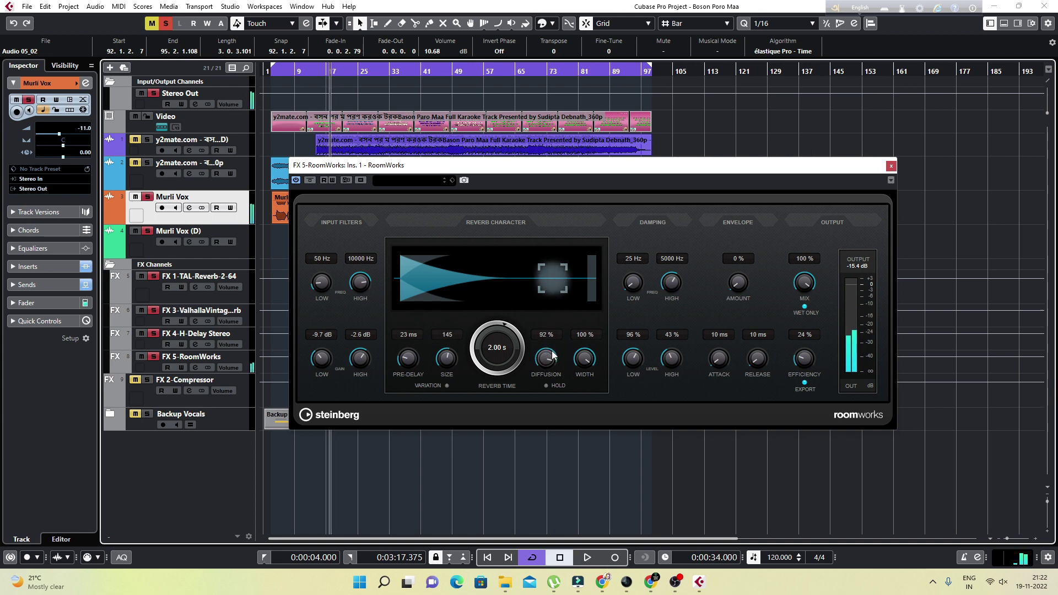
# Step: Reduce the reverb's diffusion to 61%, listening to the vocal passage between adjustments
pyautogui.moveTo(554, 362); pyautogui.dragTo(544, 376)
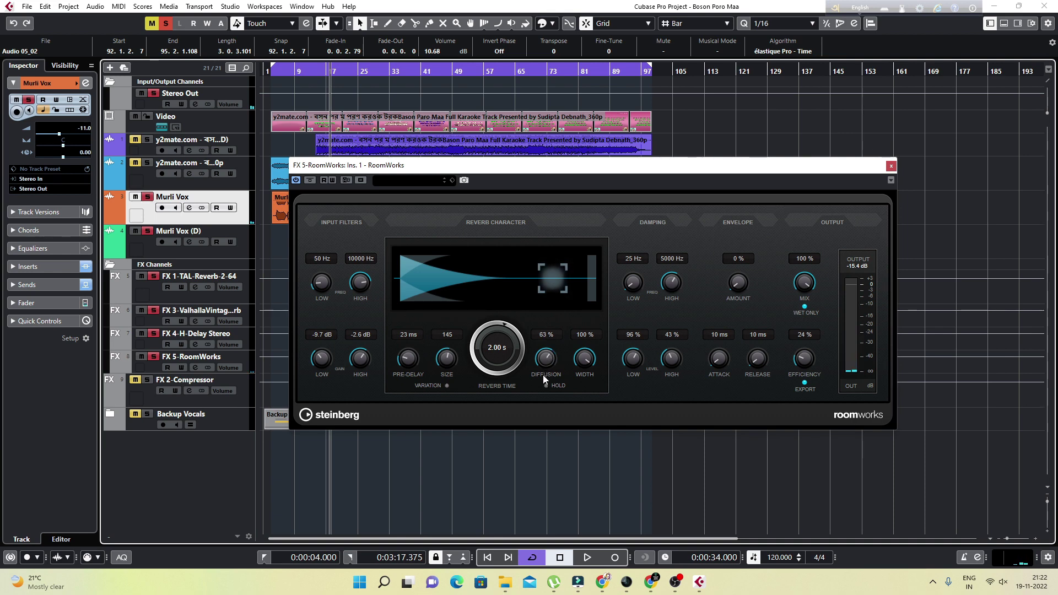
pyautogui.press('space')
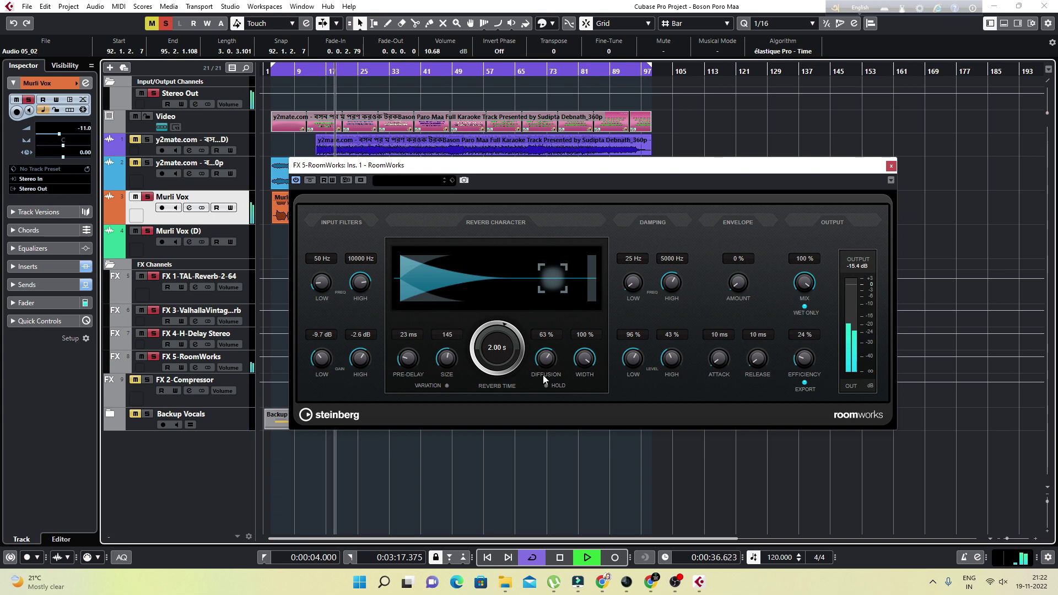
pyautogui.press('space')
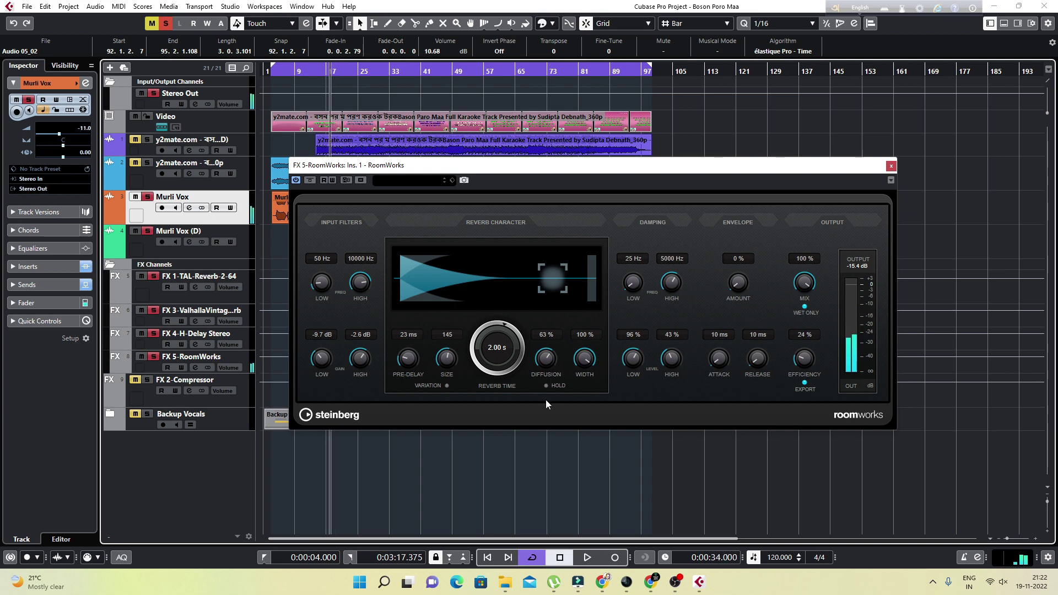
pyautogui.moveTo(545, 351); pyautogui.dragTo(544, 353)
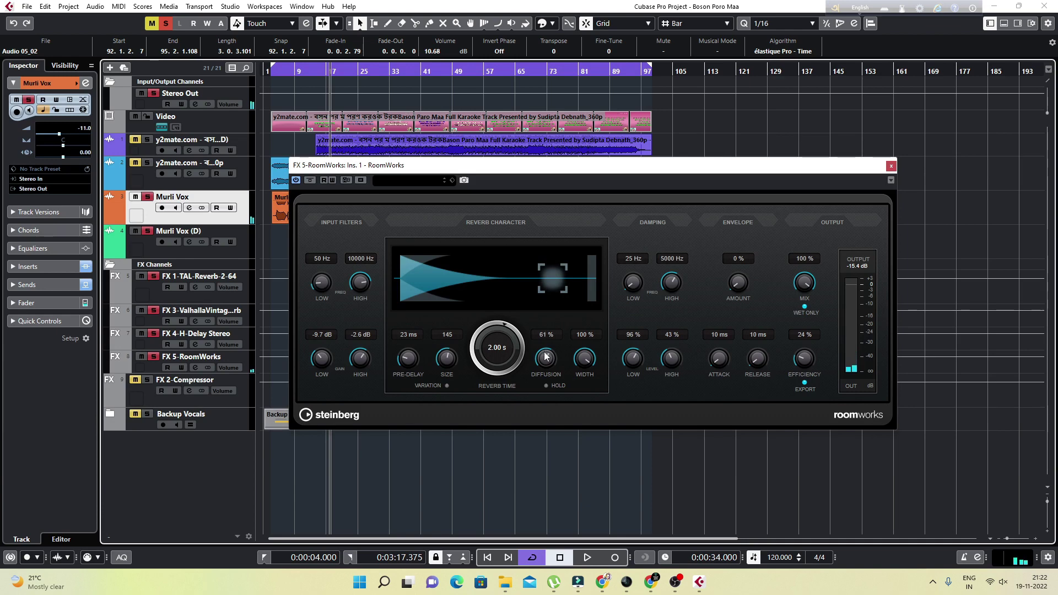
pyautogui.press('space')
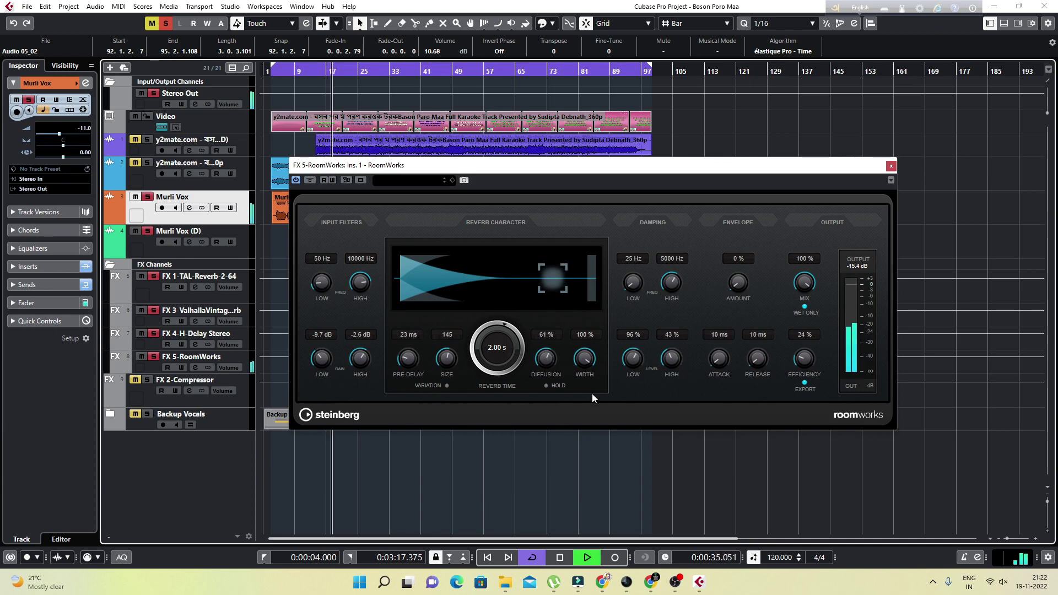
pyautogui.press('space')
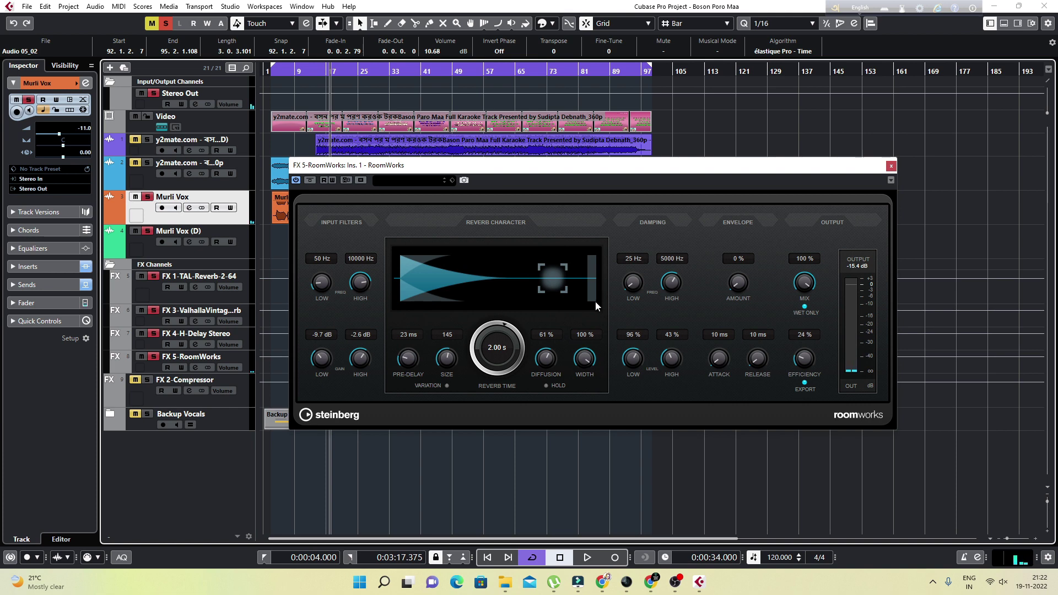
# Step: Audition the reverb with its stereo width at 0%, and raise the width to 68% during playback
pyautogui.moveTo(585, 356); pyautogui.dragTo(584, 419)
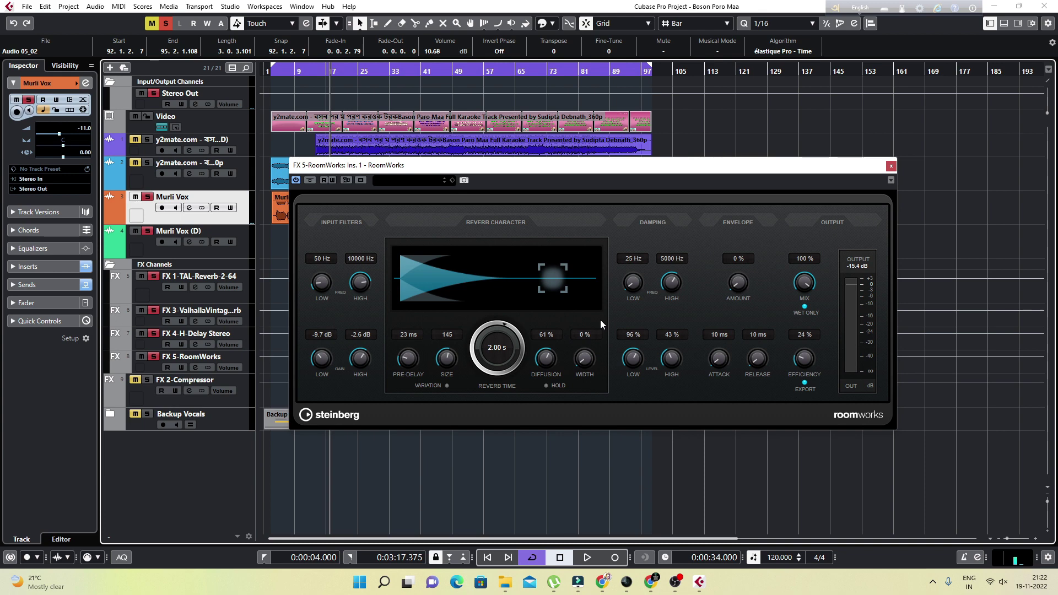
pyautogui.press('space')
pyautogui.moveTo(582, 368); pyautogui.dragTo(593, 305)
pyautogui.press('space')
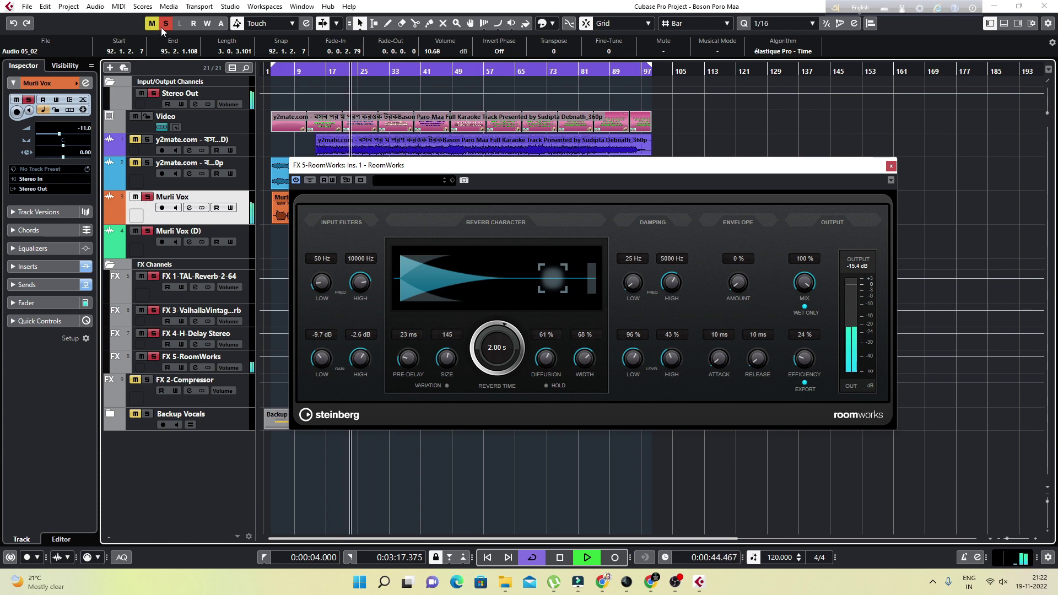
pyautogui.press('space')
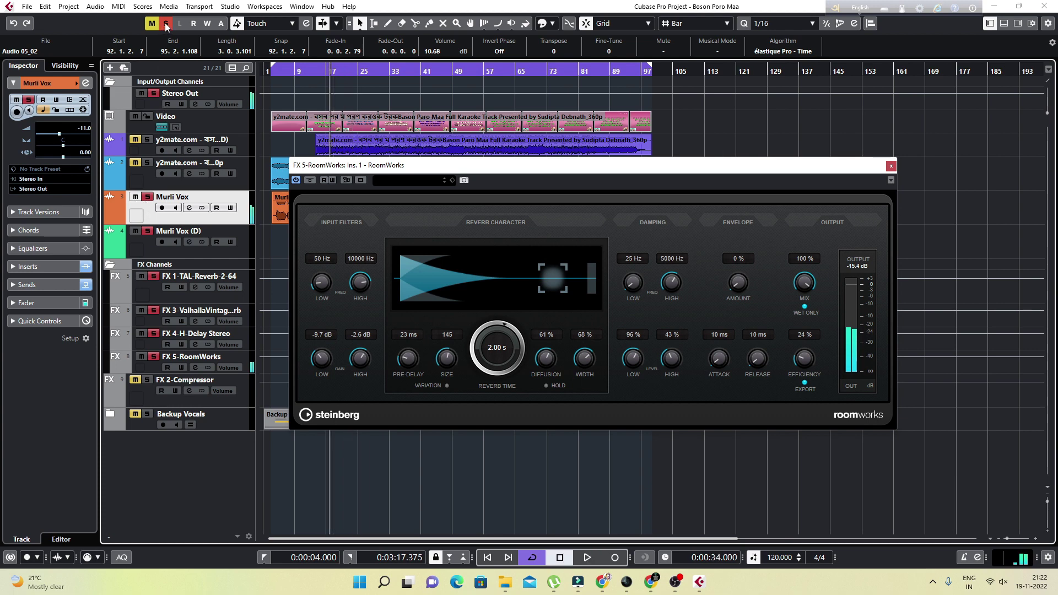
# Step: Deactivate all solo states and audition the reverberated vocal in the full mix from several positions around bars 25 to 33
pyautogui.click(165, 24)
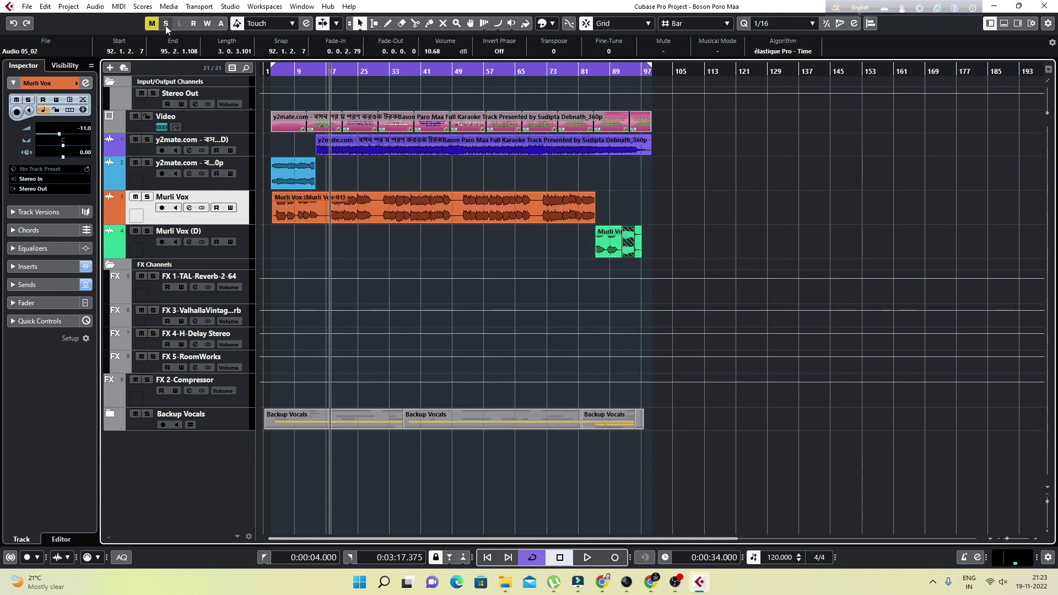
pyautogui.press('space')
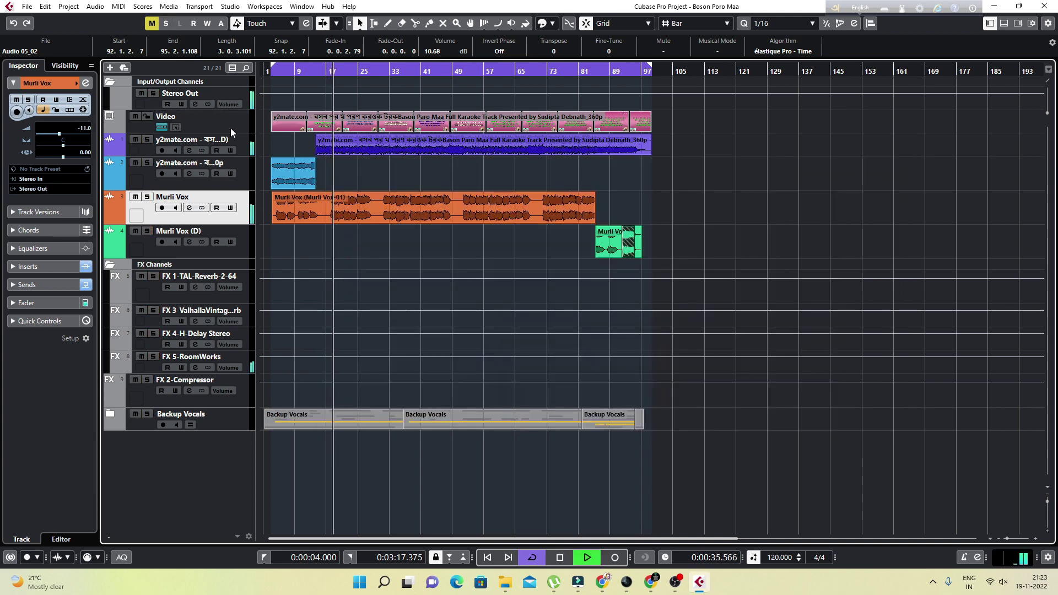
pyautogui.click(356, 71)
pyautogui.click(374, 71)
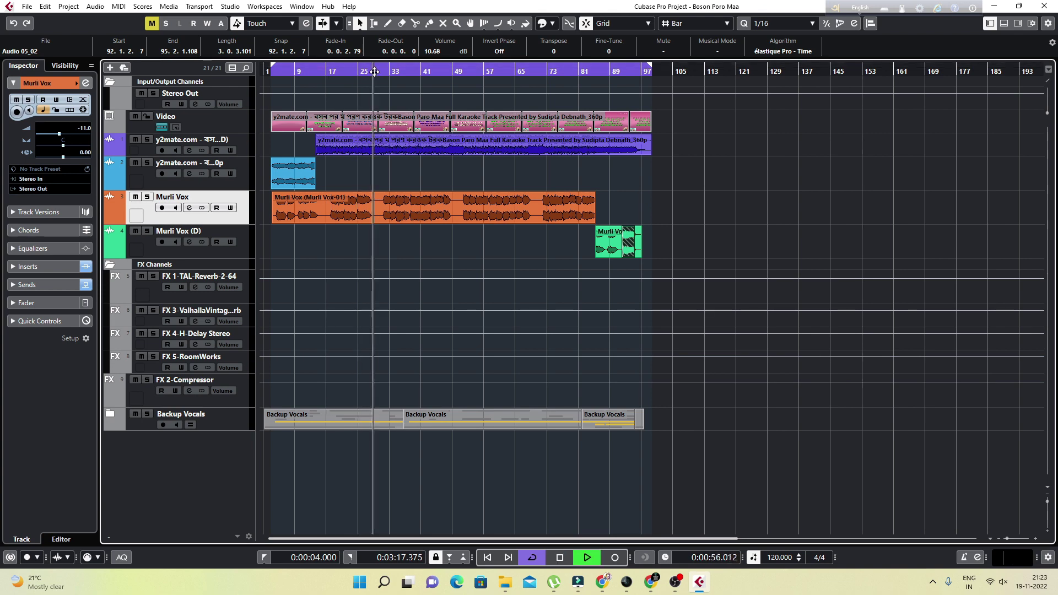
pyautogui.click(381, 72)
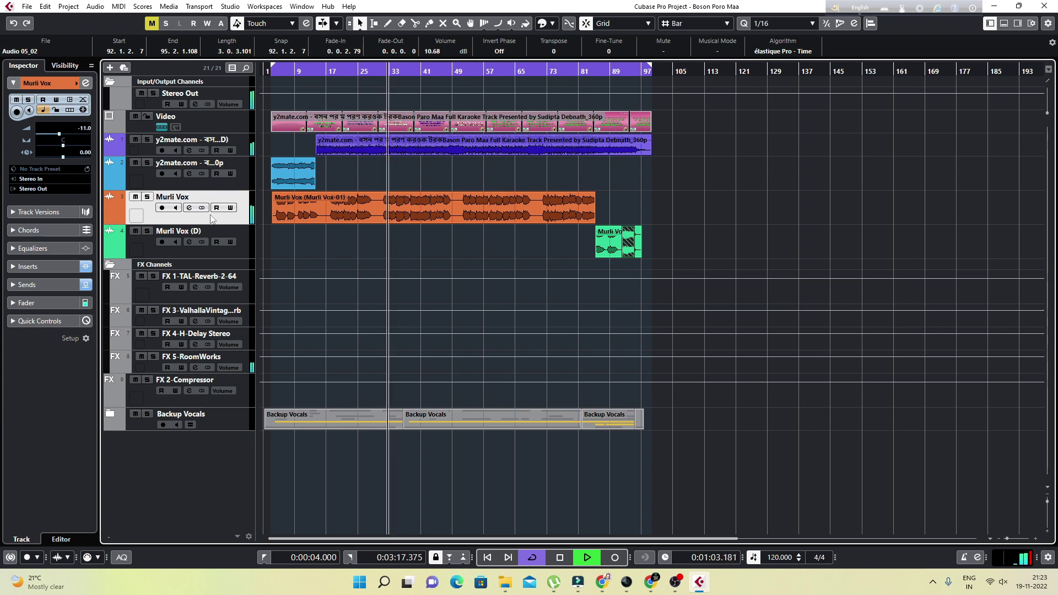
pyautogui.press('space')
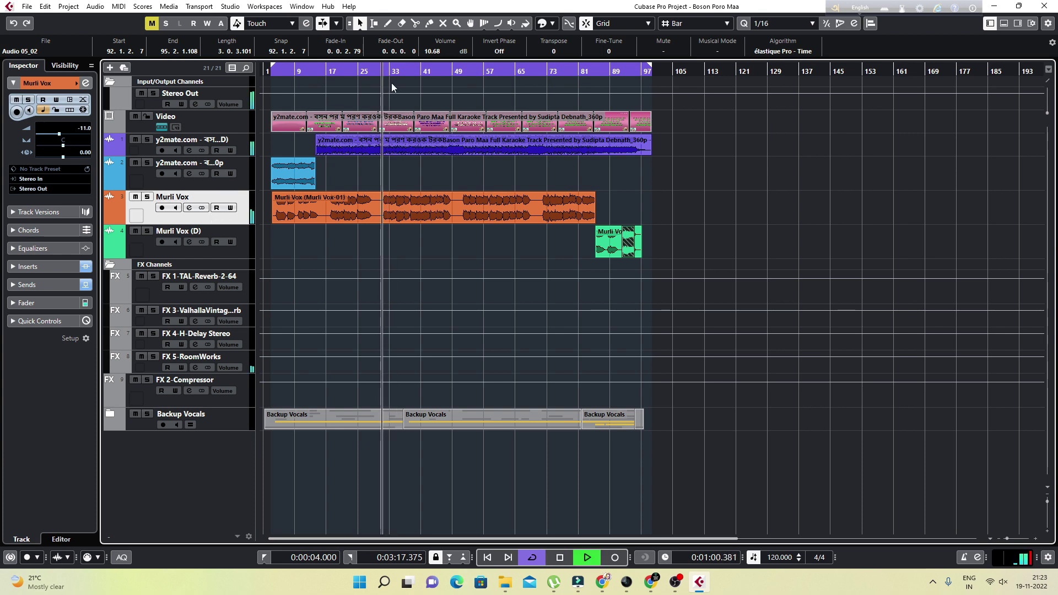
pyautogui.click(393, 71)
pyautogui.press('space')
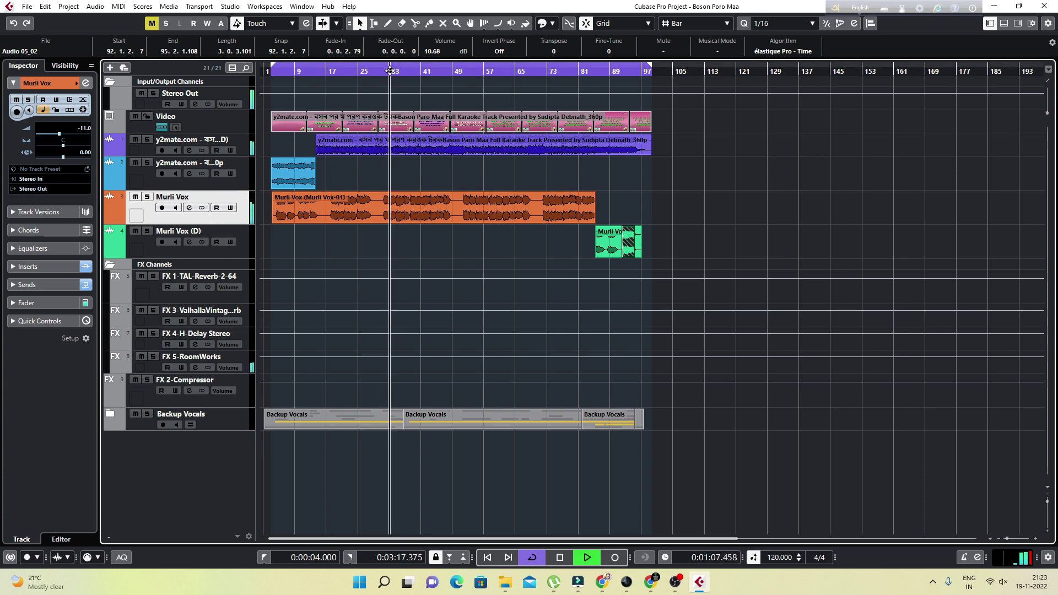
pyautogui.click(390, 71)
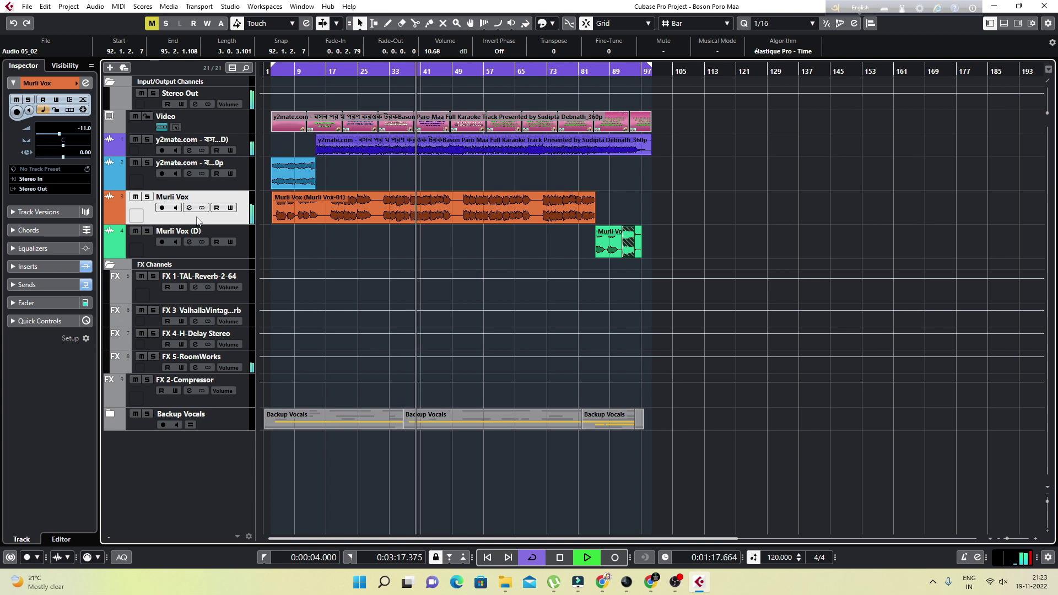
pyautogui.press('space')
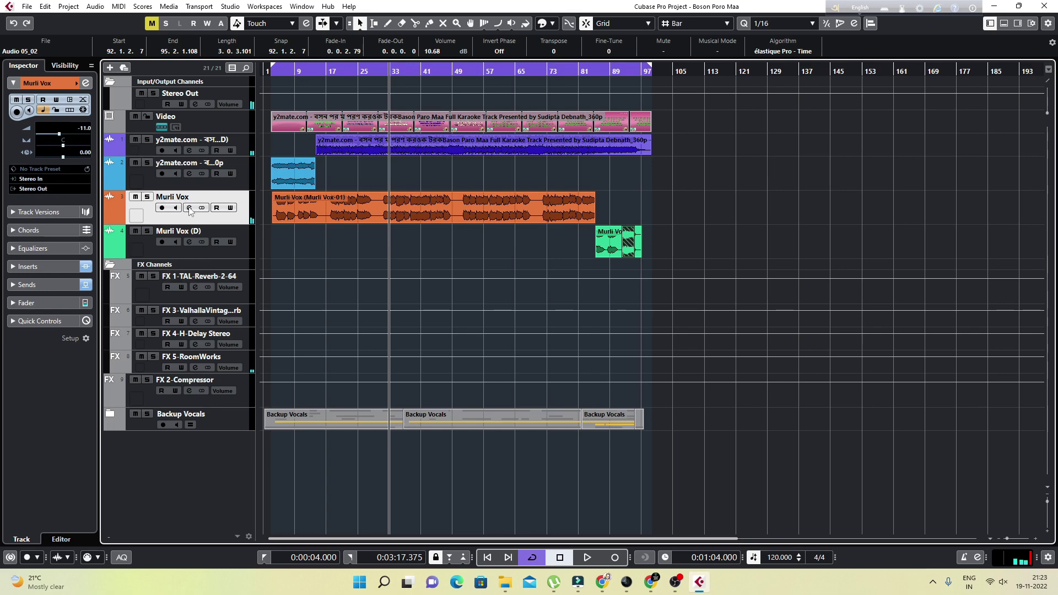
# Step: Reopen the RoomWorks editor from the FX 5-RoomWorks channel settings and set the reverb's width to 75%
pyautogui.click(190, 208)
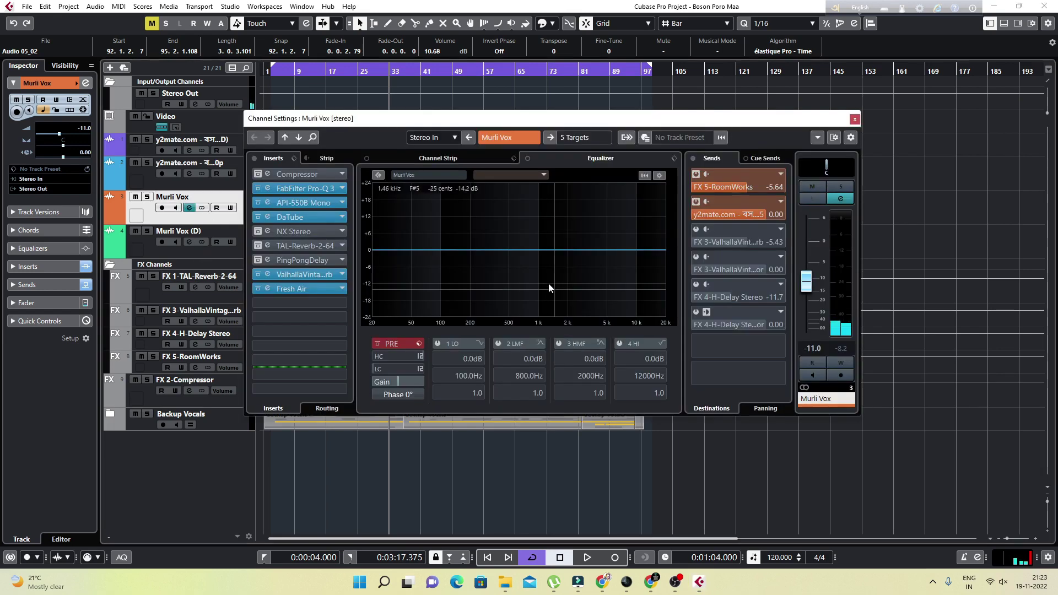
pyautogui.click(855, 119)
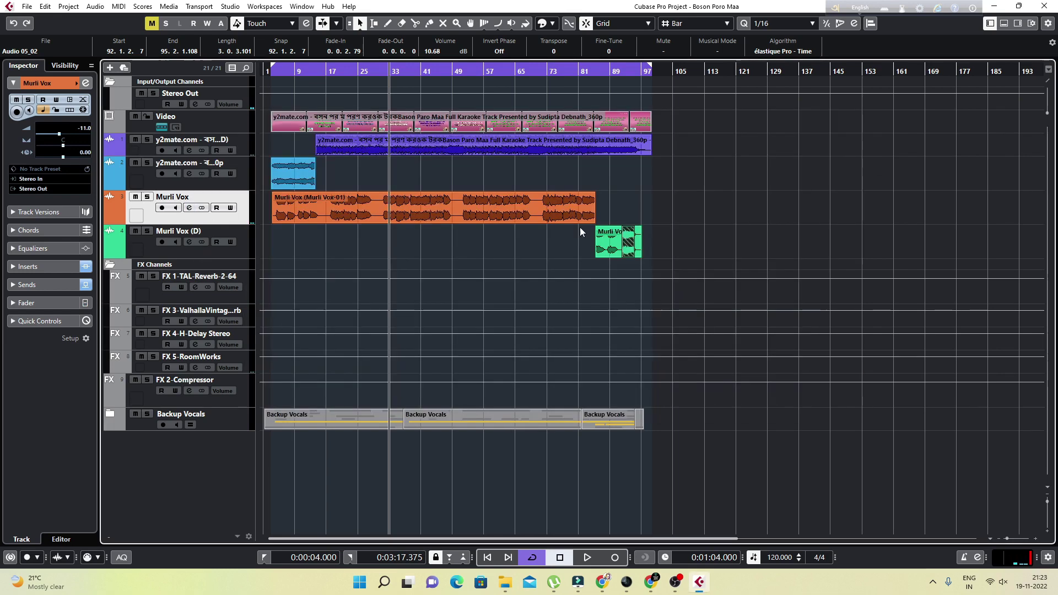
pyautogui.click(193, 367)
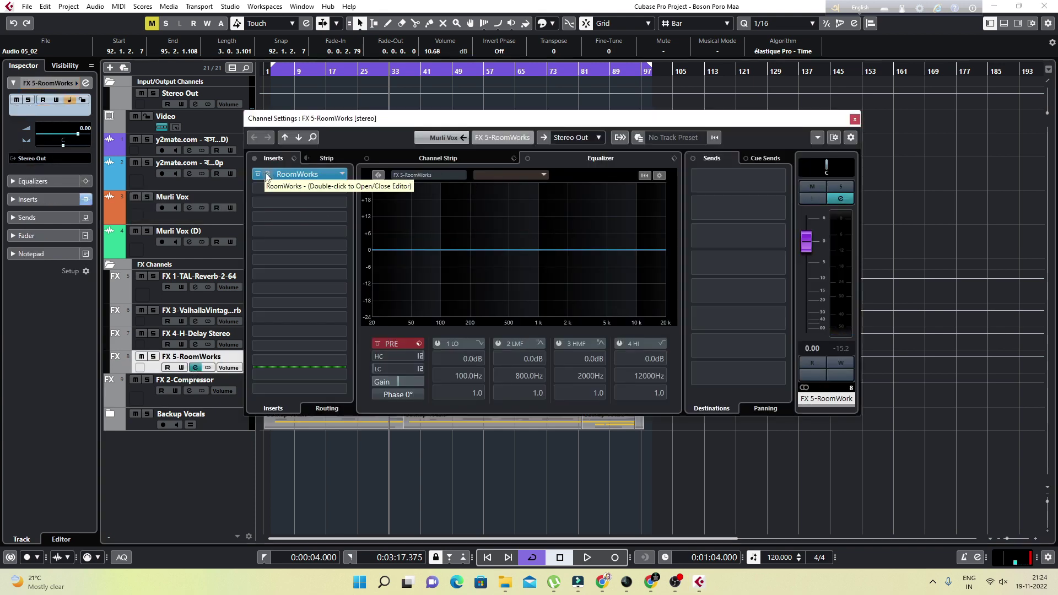
pyautogui.doubleClick(266, 176)
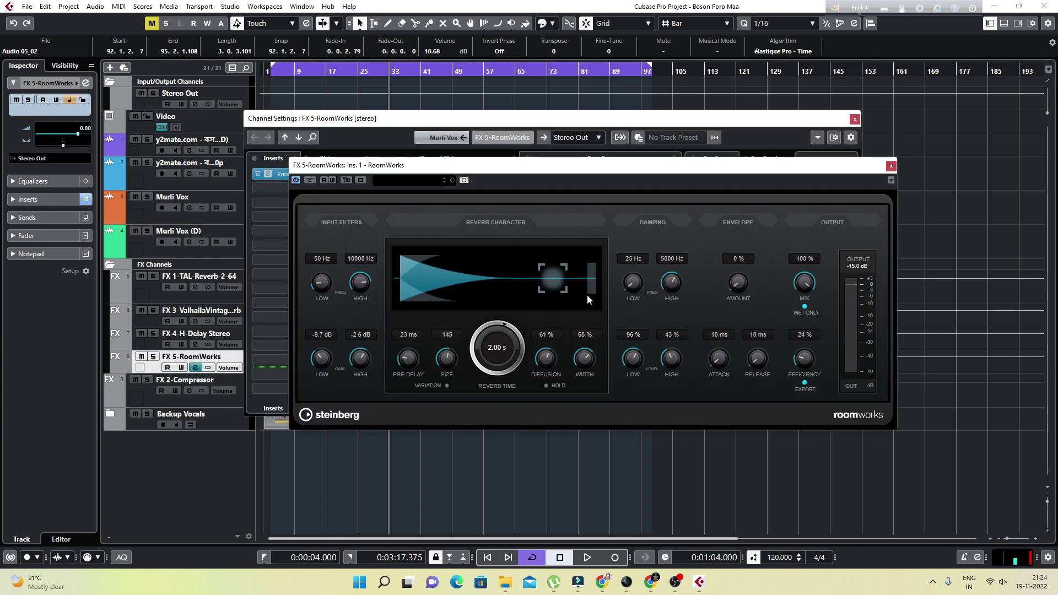
pyautogui.moveTo(580, 355); pyautogui.dragTo(580, 354)
pyautogui.moveTo(633, 171); pyautogui.dragTo(517, 135)
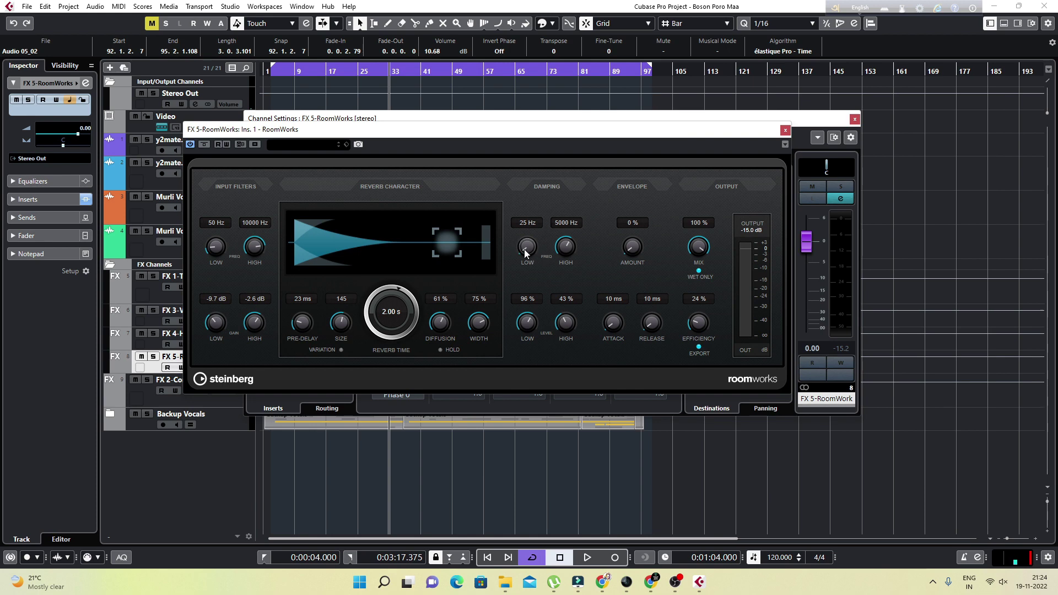
# Step: Set the damping frequencies to 42 Hz low and about 10458 Hz high during playback, and replay the passage
pyautogui.press('space')
pyautogui.moveTo(526, 253); pyautogui.dragTo(567, 228)
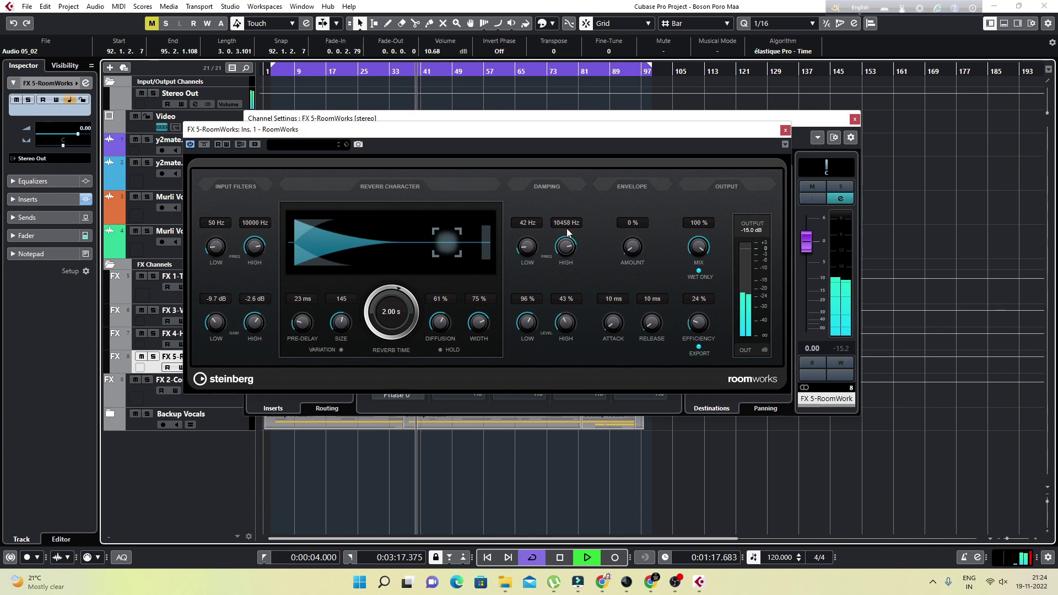
pyautogui.press('space')
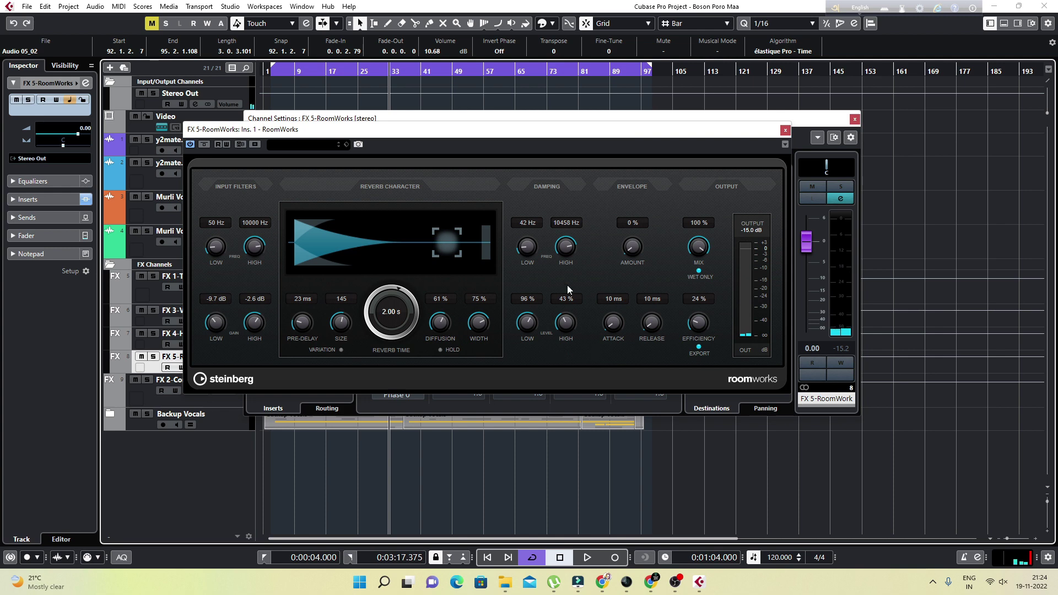
pyautogui.press('space')
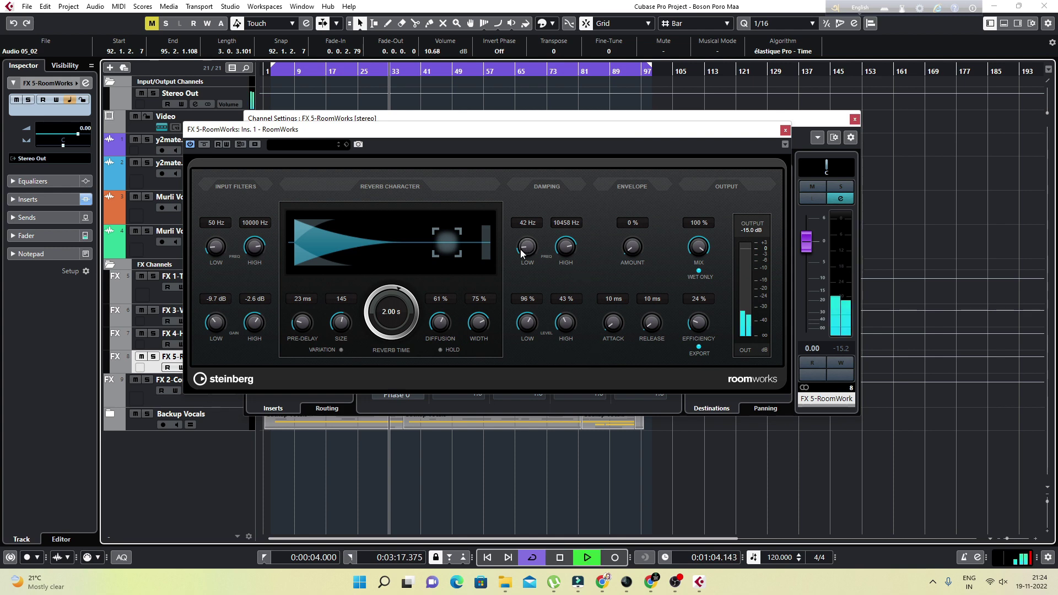
# Step: Raise the low damping frequency to 49 Hz during playback and replay the passage
pyautogui.press('space')
pyautogui.press('space')
pyautogui.moveTo(522, 248); pyautogui.dragTo(522, 246)
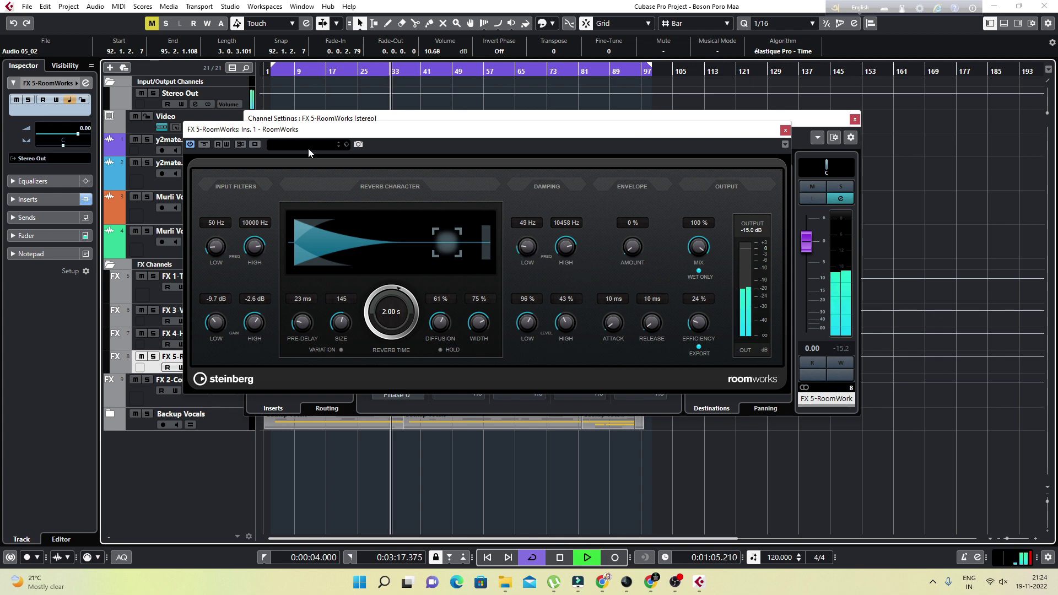
pyautogui.press('space')
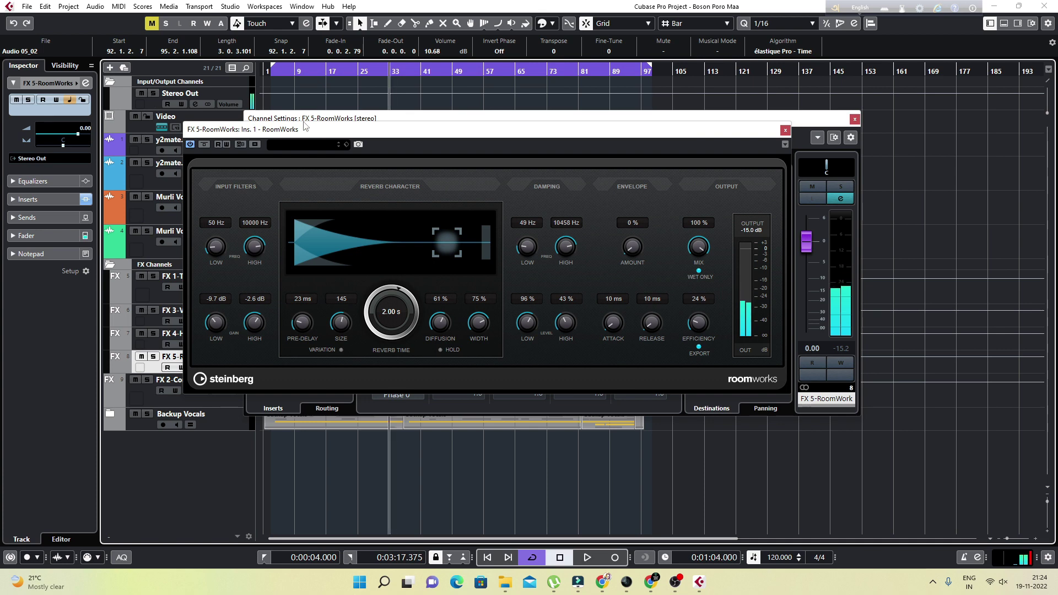
pyautogui.press('space')
# Step: Mute the first y2mate audio track, close the FX channel settings, and audition the vocal reverb with the RoomWorks editor in view
pyautogui.moveTo(304, 129); pyautogui.dragTo(467, 168)
pyautogui.moveTo(362, 128); pyautogui.dragTo(483, 126)
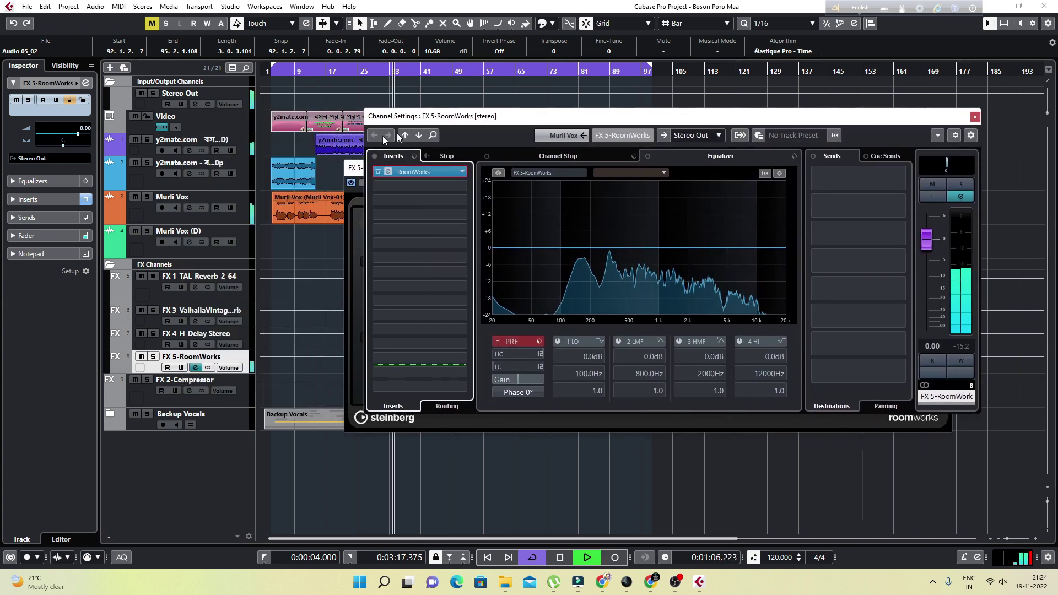
pyautogui.click(135, 139)
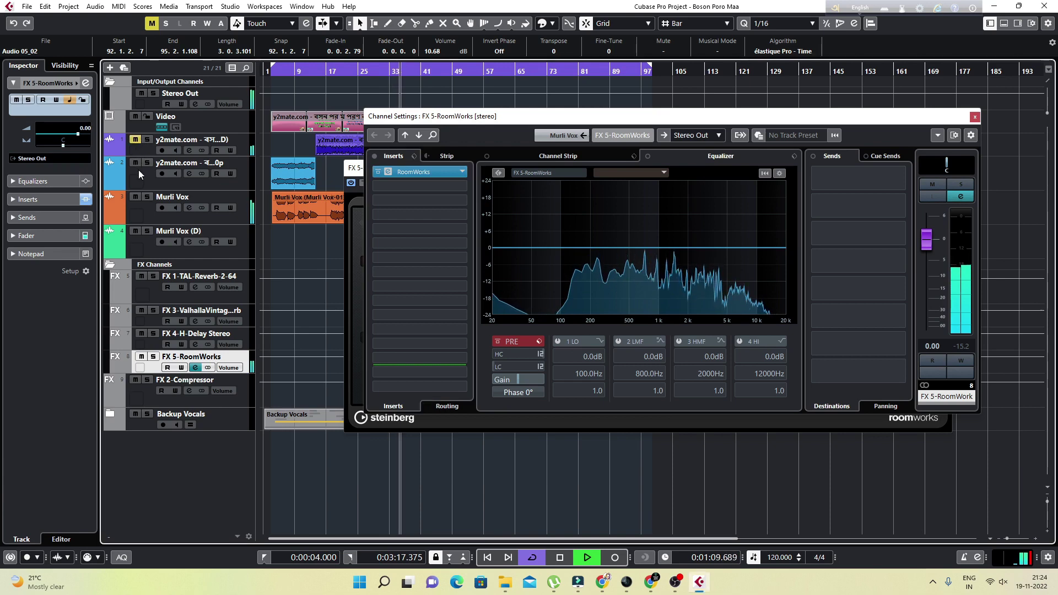
pyautogui.moveTo(506, 117); pyautogui.dragTo(294, 144)
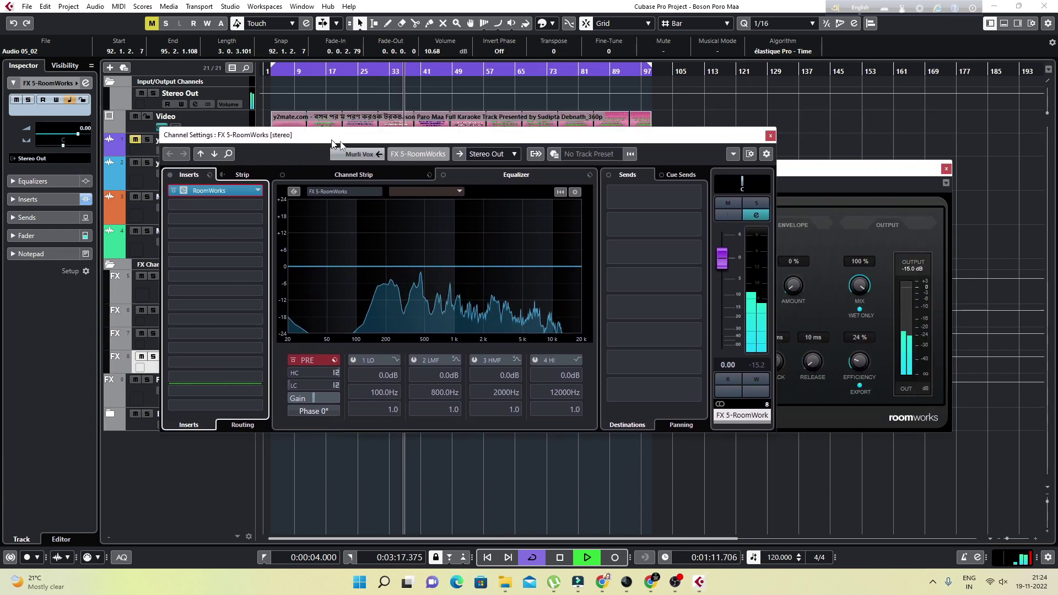
pyautogui.click(771, 136)
pyautogui.moveTo(697, 171); pyautogui.dragTo(621, 155)
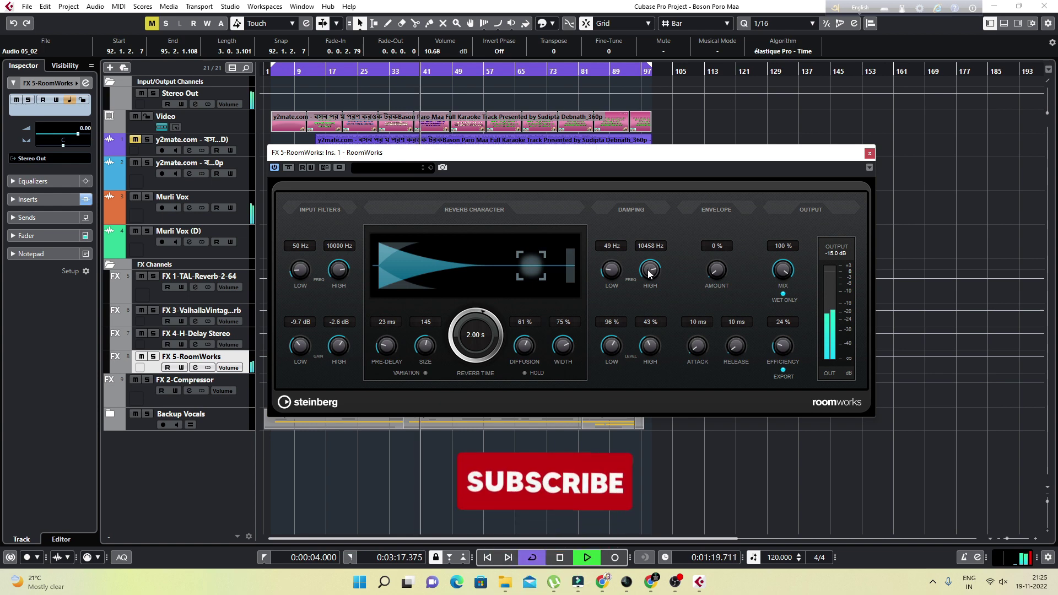
pyautogui.press('space')
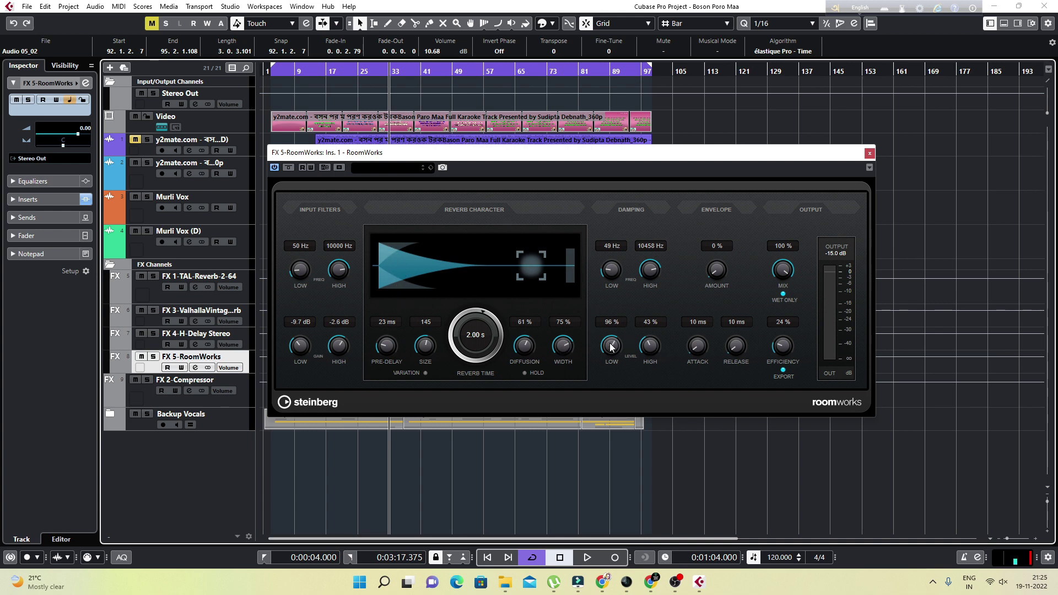
# Step: Set the damping levels to 54% low and 80% high, and start playback
pyautogui.moveTo(611, 346)
pyautogui.mouseDown()
pyautogui.moveTo(599, 363)
pyautogui.moveTo(611, 345)
pyautogui.mouseUp()
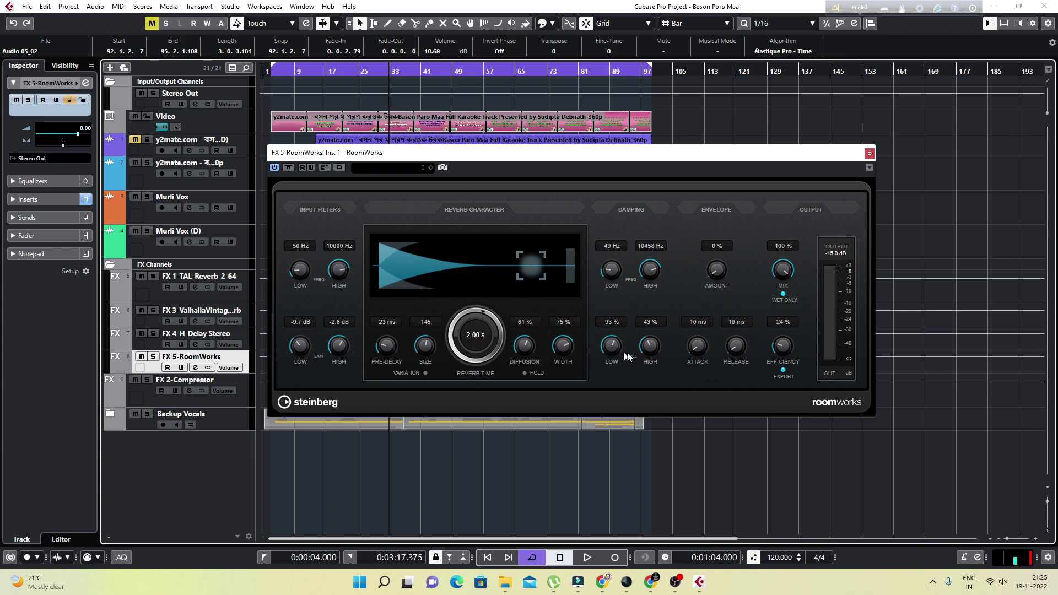
pyautogui.moveTo(609, 332); pyautogui.dragTo(590, 363)
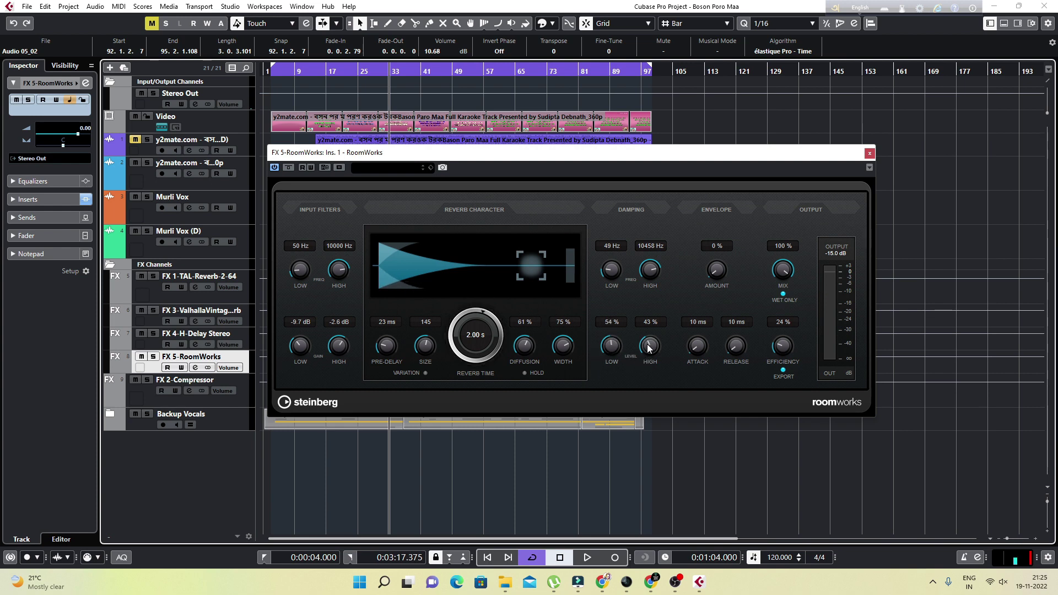
pyautogui.moveTo(648, 346)
pyautogui.mouseDown()
pyautogui.moveTo(636, 354)
pyautogui.moveTo(645, 336)
pyautogui.mouseUp()
pyautogui.press('space')
# Step: Adjust the damping levels to 62% low and 43% high during playback
pyautogui.scroll(4, 607, 344)
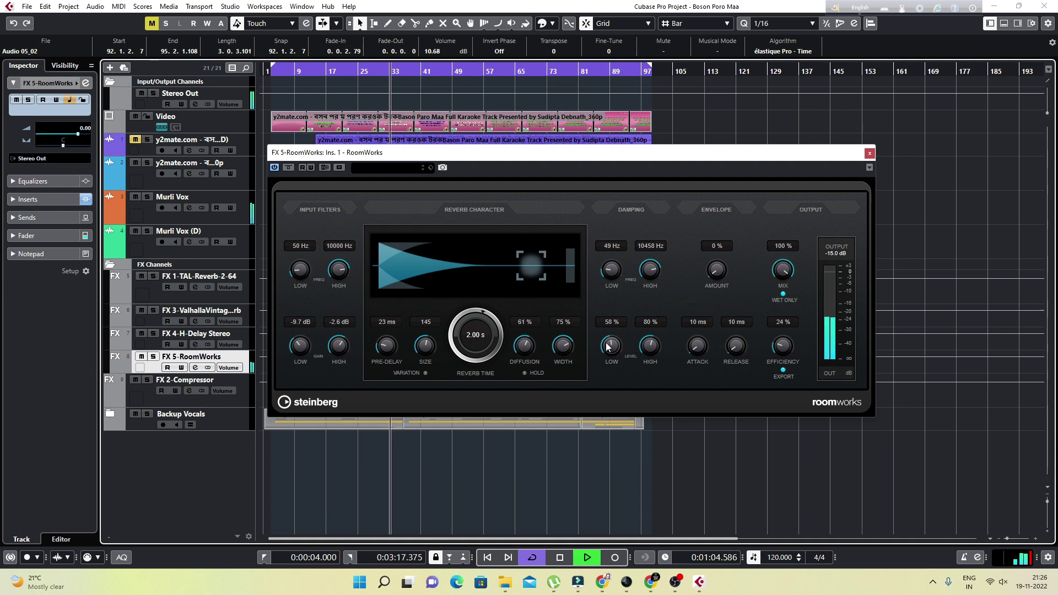
pyautogui.scroll(4, 607, 346)
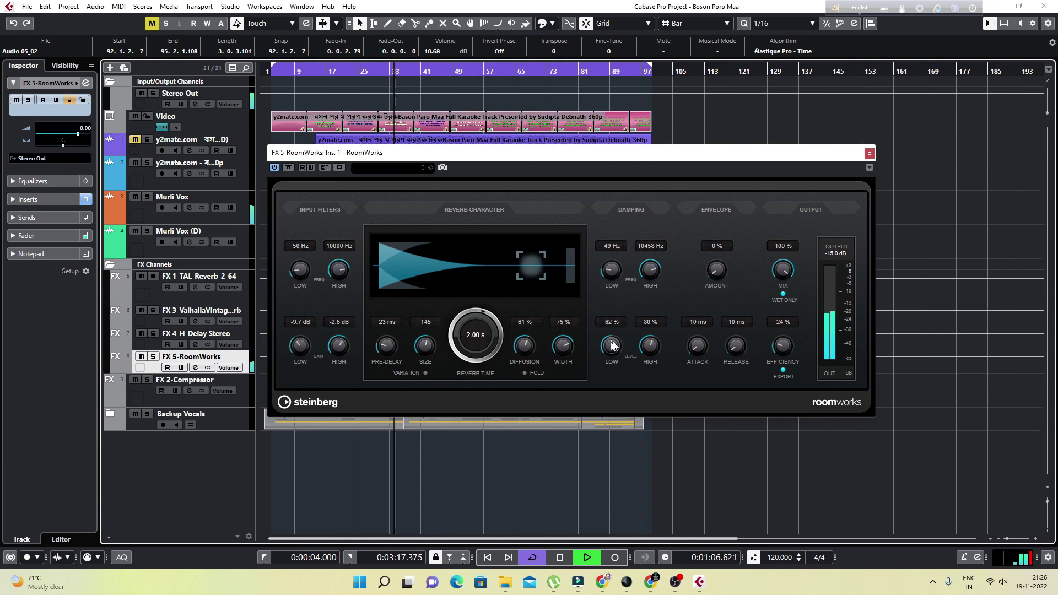
pyautogui.scroll(-20, 646, 347)
pyautogui.scroll(-8, 644, 346)
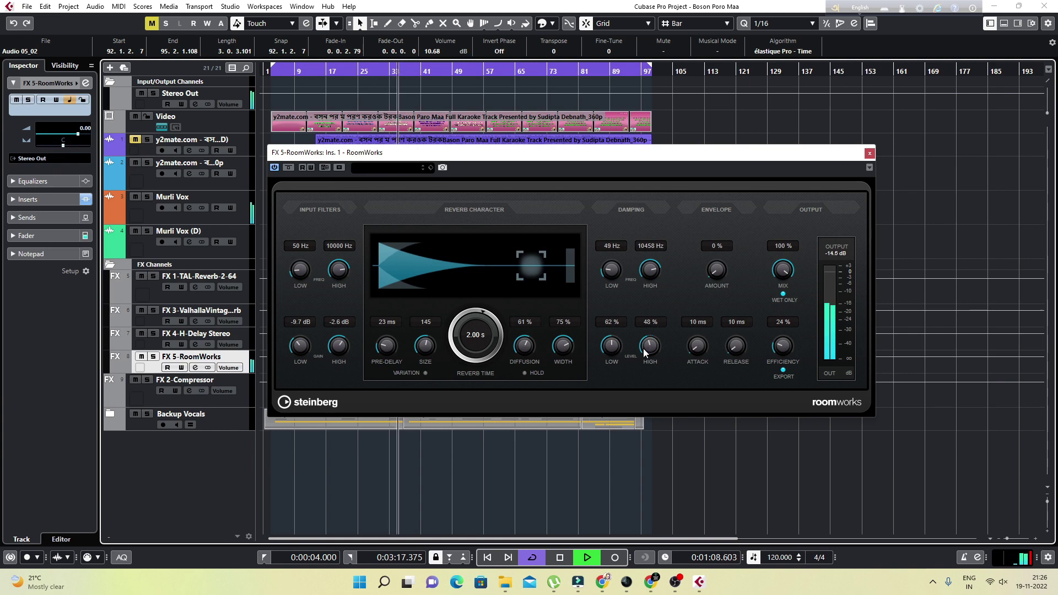
pyautogui.scroll(-4, 644, 347)
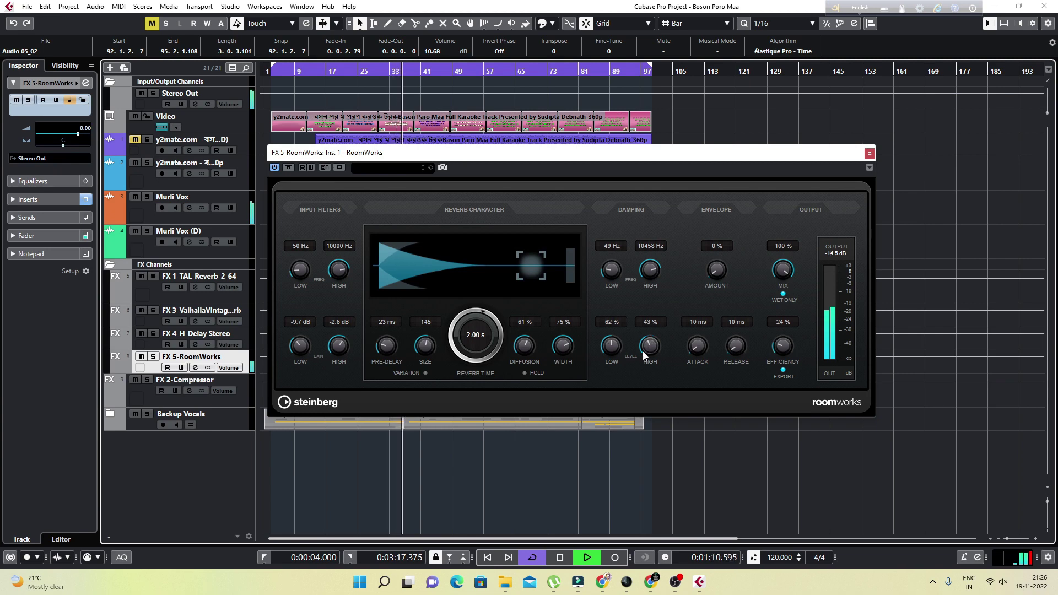
pyautogui.scroll(-3, 642, 352)
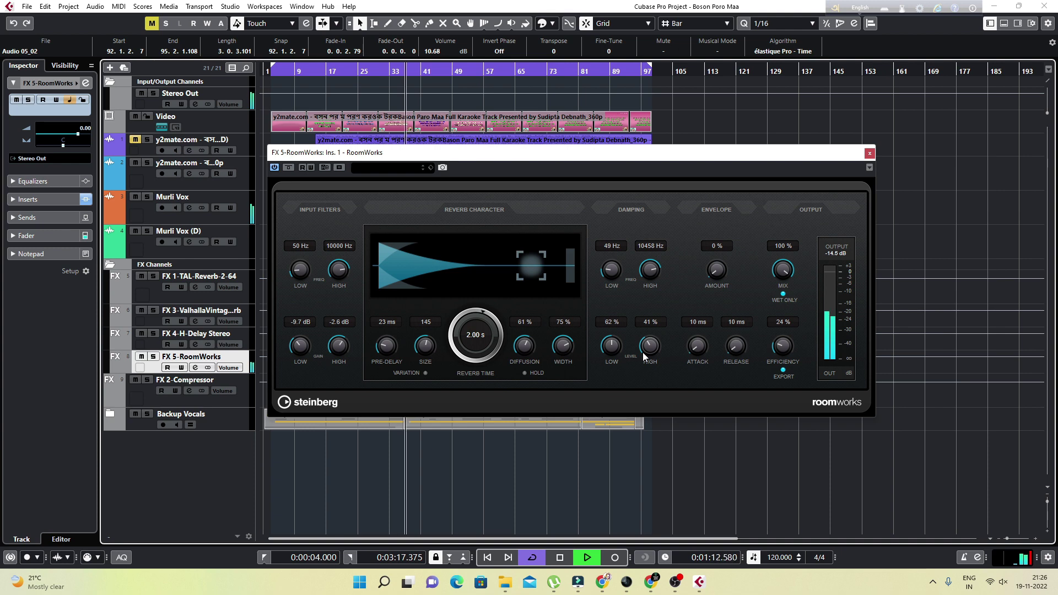
pyautogui.moveTo(643, 355); pyautogui.dragTo(643, 352)
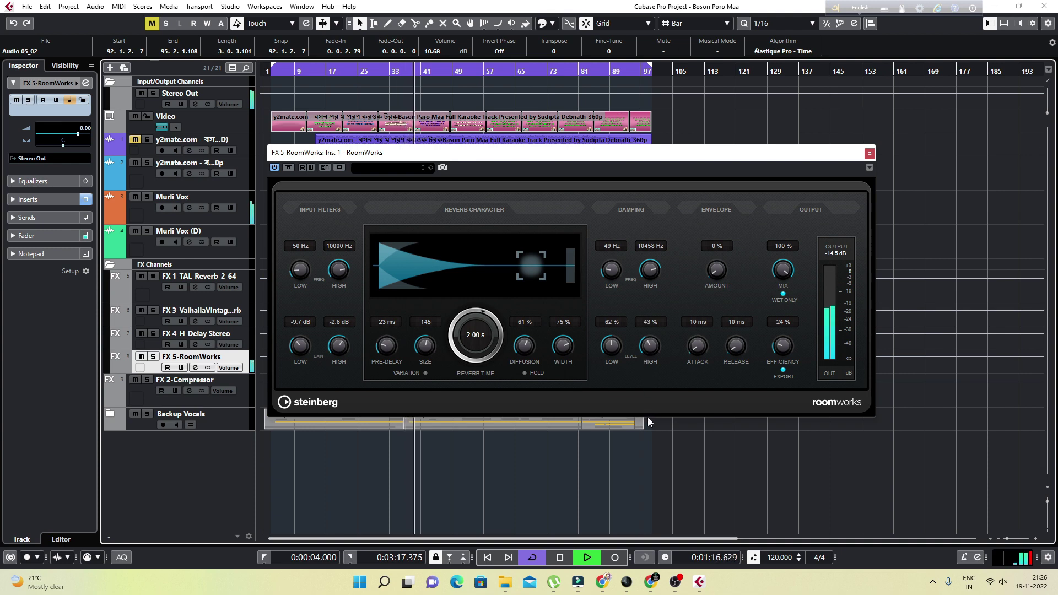
# Step: Set the damping levels to 60% low and 40% high, and replay the passage briefly
pyautogui.press('space')
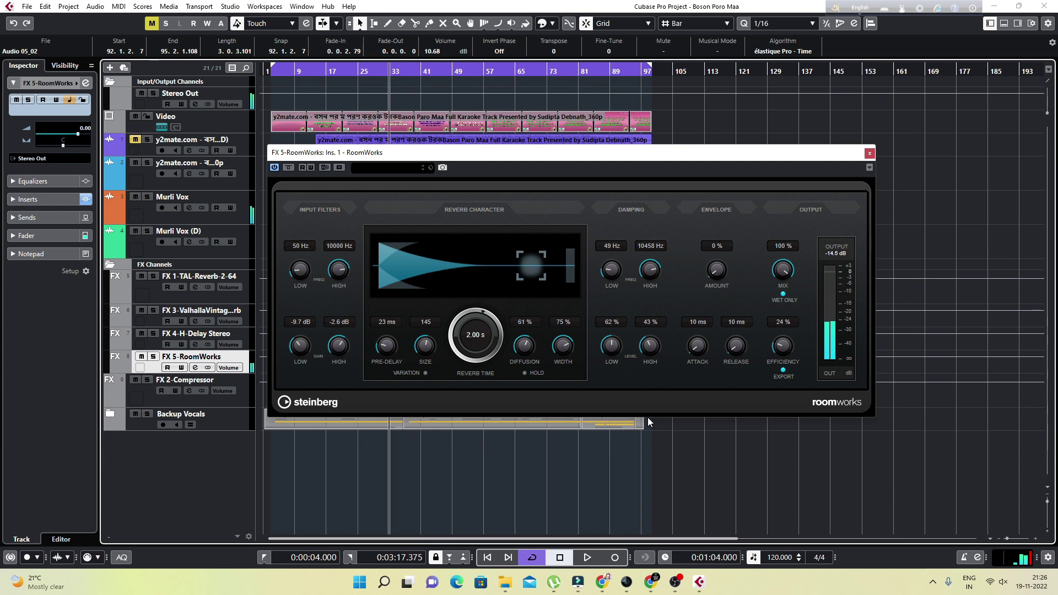
pyautogui.click(610, 323)
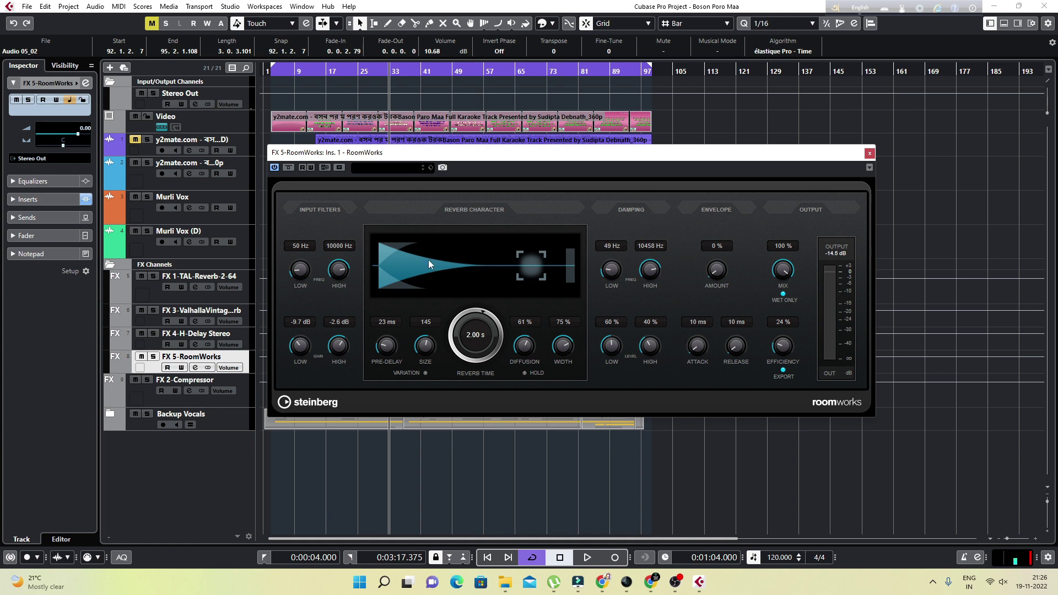
pyautogui.press('space')
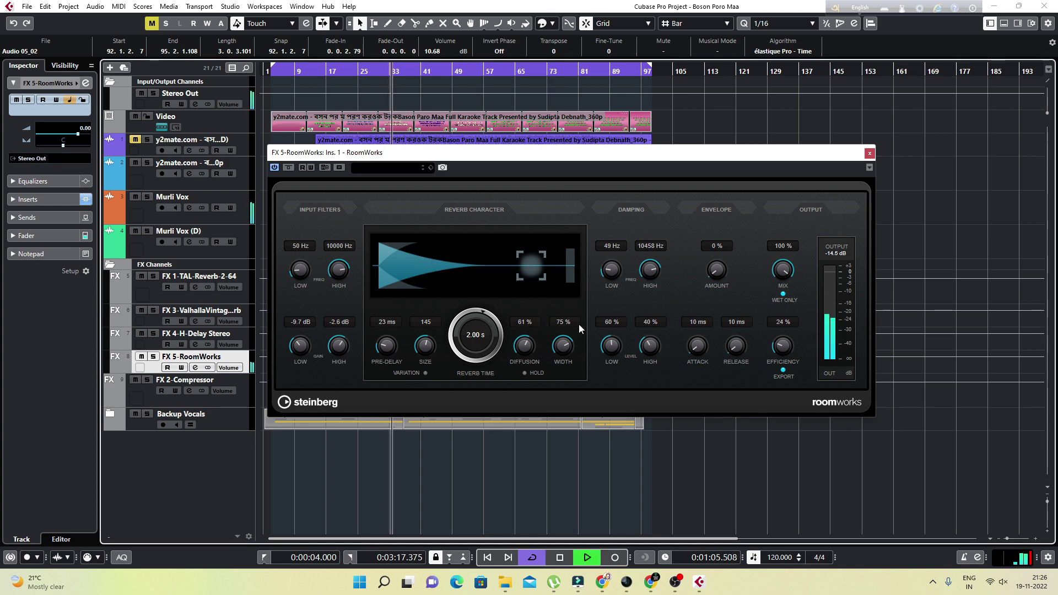
pyautogui.press('space')
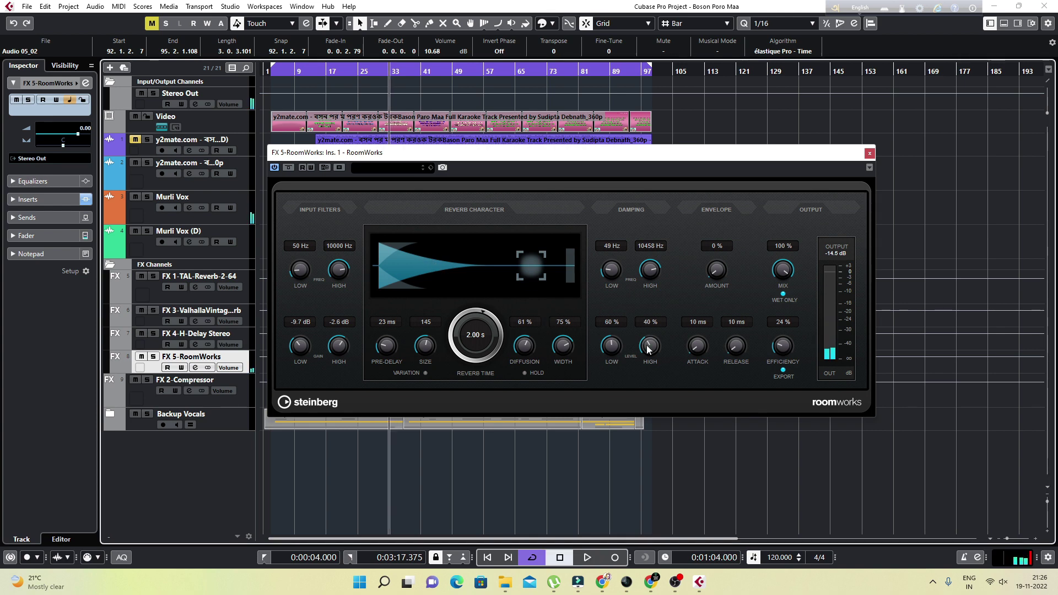
# Step: Raise the high damping level to 299% and audition the passage several times
pyautogui.moveTo(649, 349); pyautogui.dragTo(653, 345)
pyautogui.press('space')
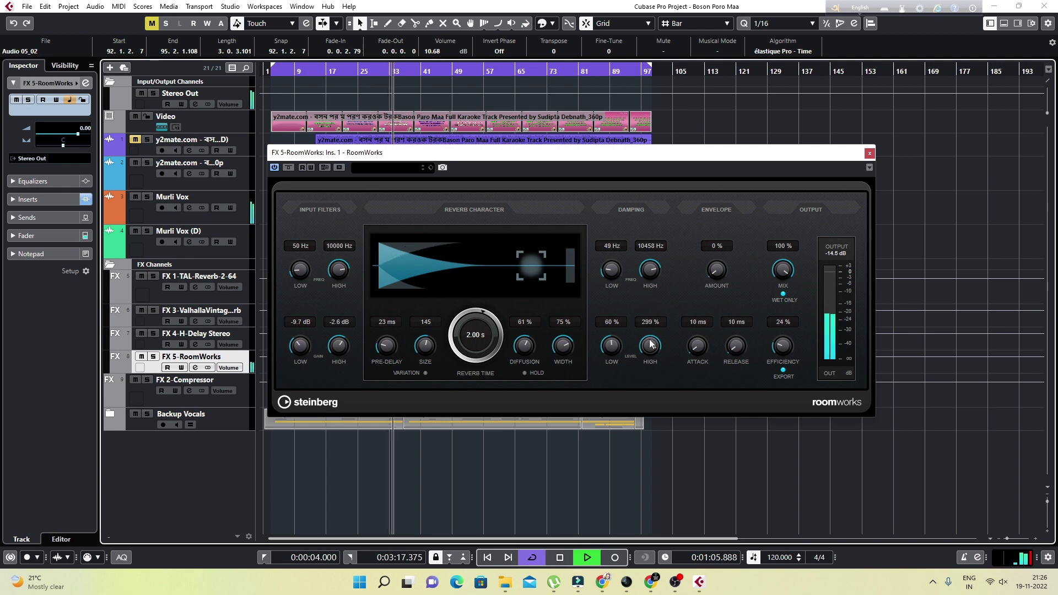
pyautogui.press('space')
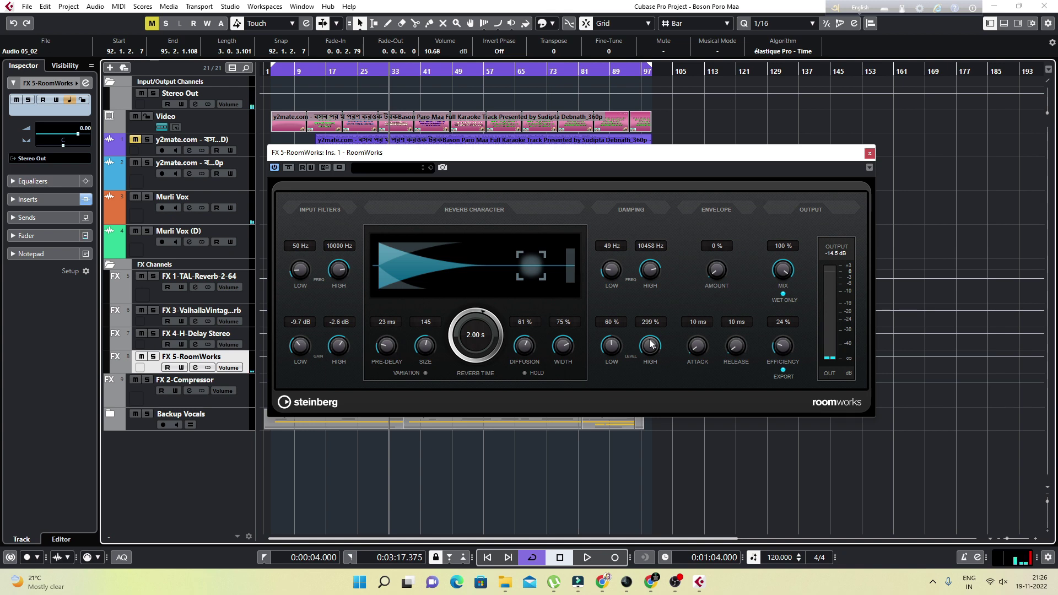
pyautogui.press('space')
pyautogui.press('space')
pyautogui.press('space')
pyautogui.press('space')
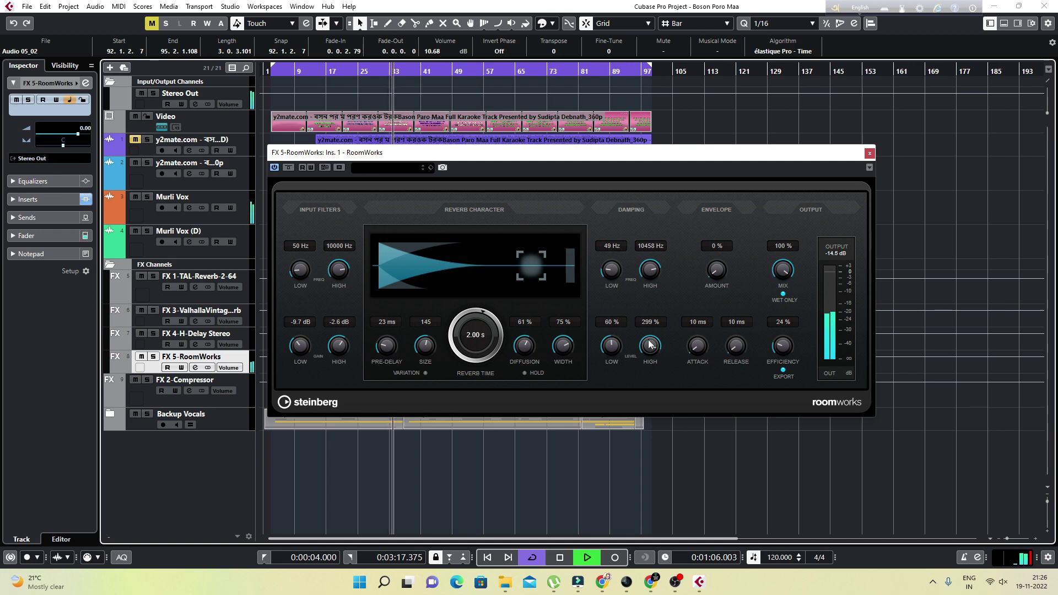
pyautogui.press('space')
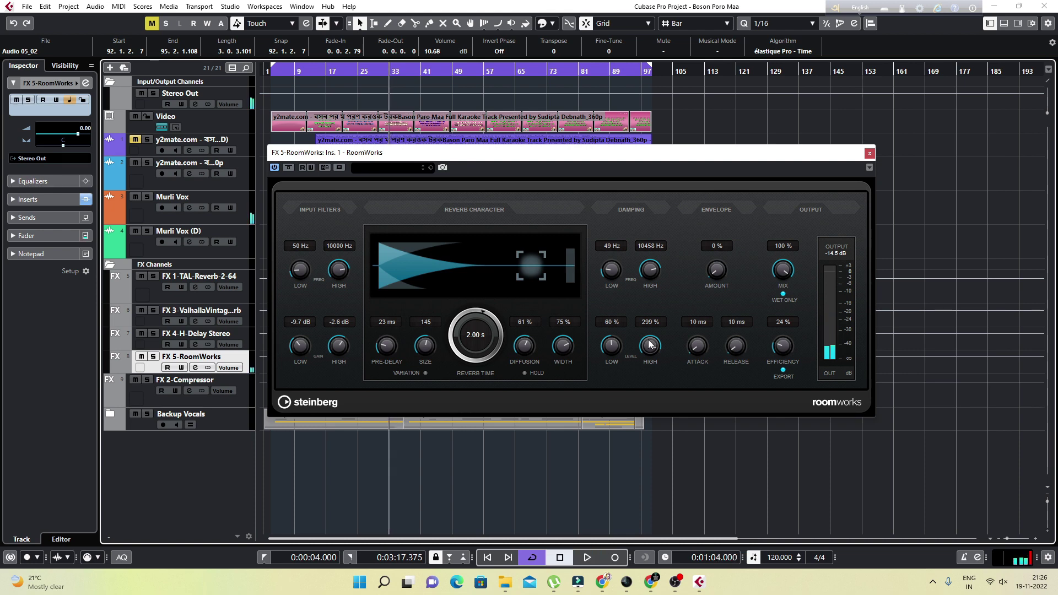
# Step: Reduce the high damping level to 50%, and lower it further to 40% during playback
pyautogui.moveTo(649, 344); pyautogui.dragTo(649, 350)
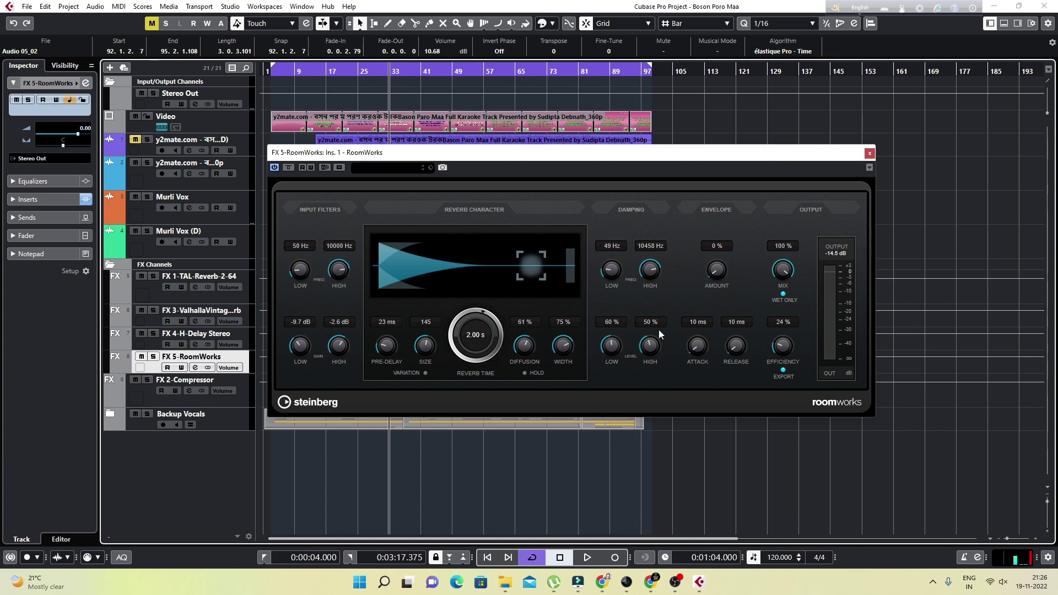
pyautogui.press('space')
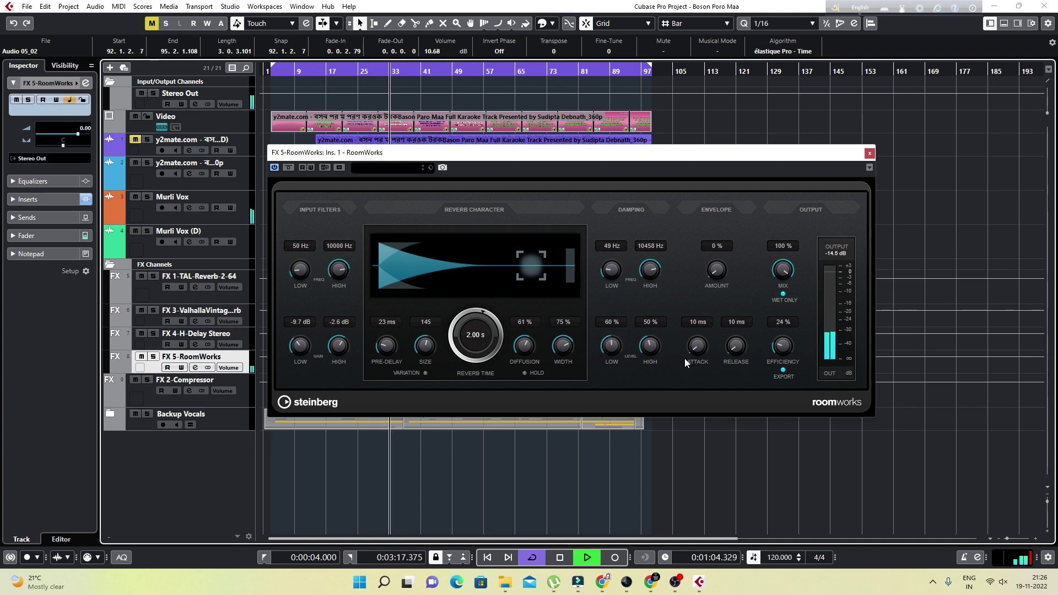
pyautogui.moveTo(648, 343); pyautogui.dragTo(649, 348)
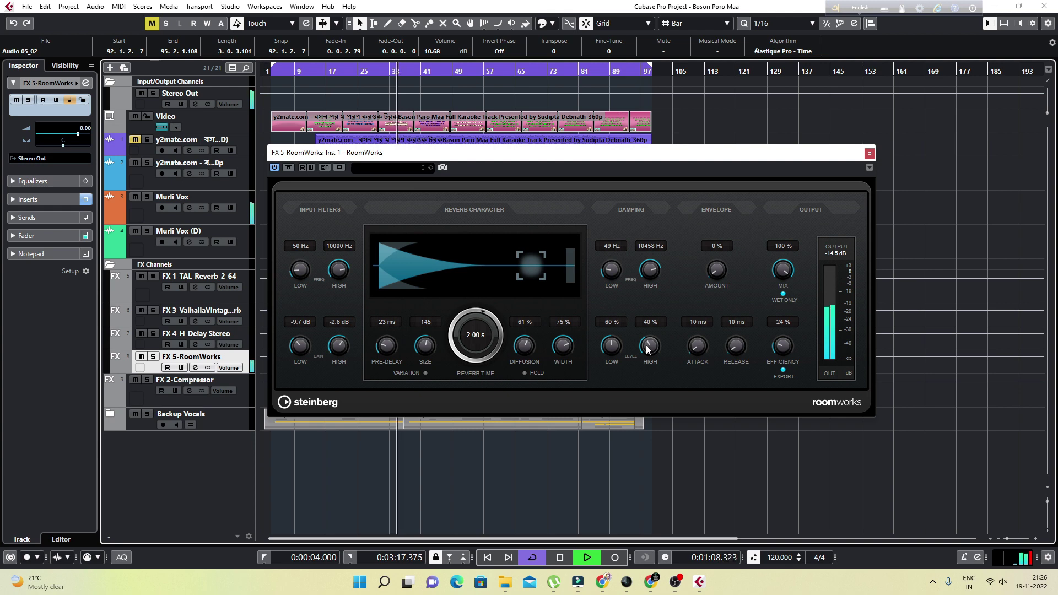
# Step: Close the RoomWorks editor and insert FabFilter Pro-Q 3 after RoomWorks on the FX 5-RoomWorks channel
pyautogui.press('space')
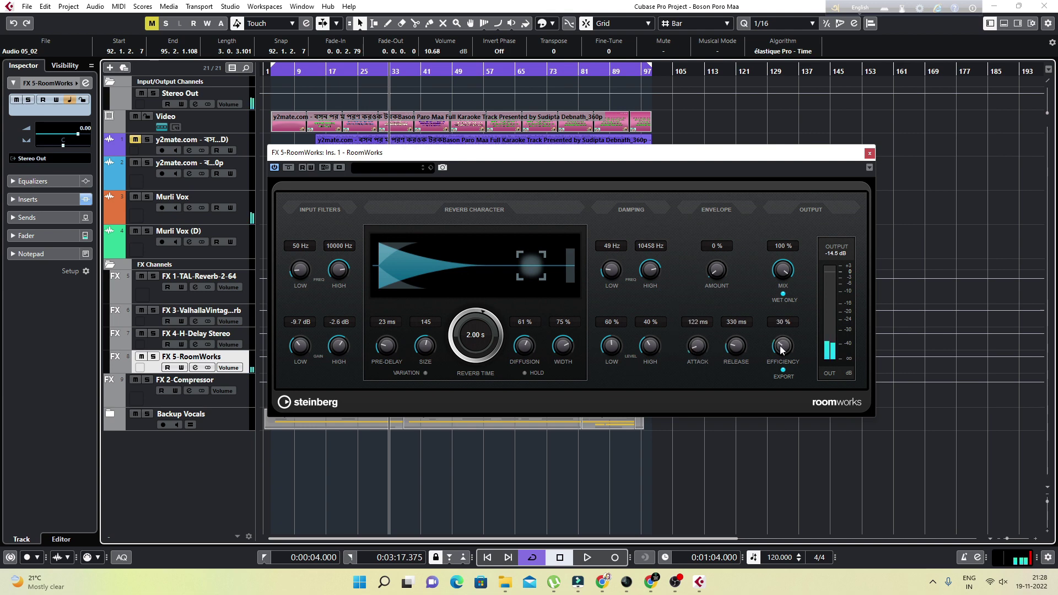
pyautogui.click(870, 154)
pyautogui.click(196, 368)
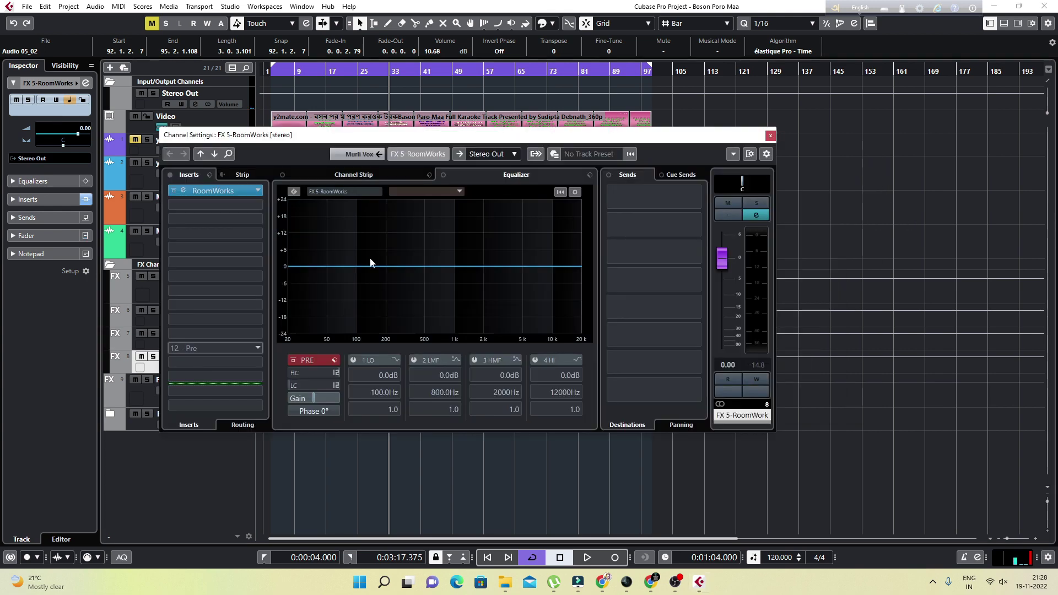
pyautogui.click(226, 205)
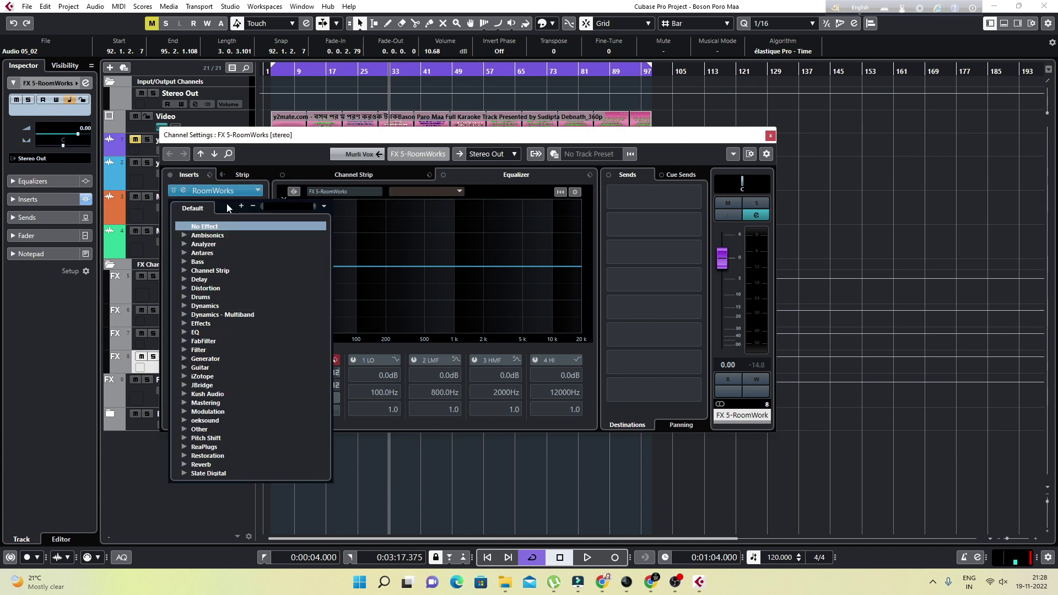
pyautogui.write('pro')
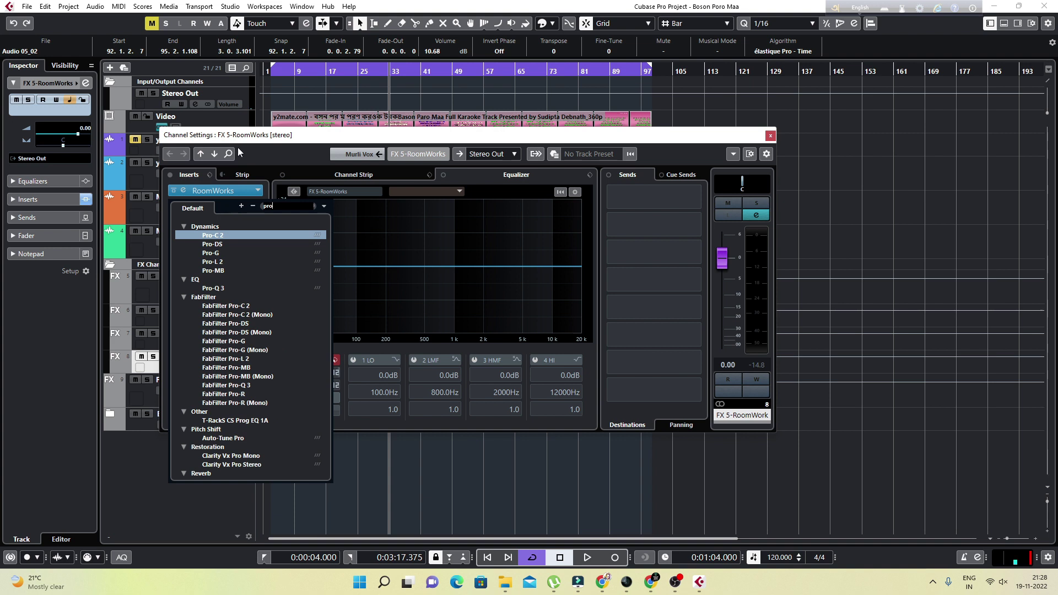
pyautogui.click(247, 386)
# Step: Set the Pro-Q 3 low cut to about 336 Hz and high cut to about 11905 Hz during playback, and close the equalizer
pyautogui.moveTo(444, 250)
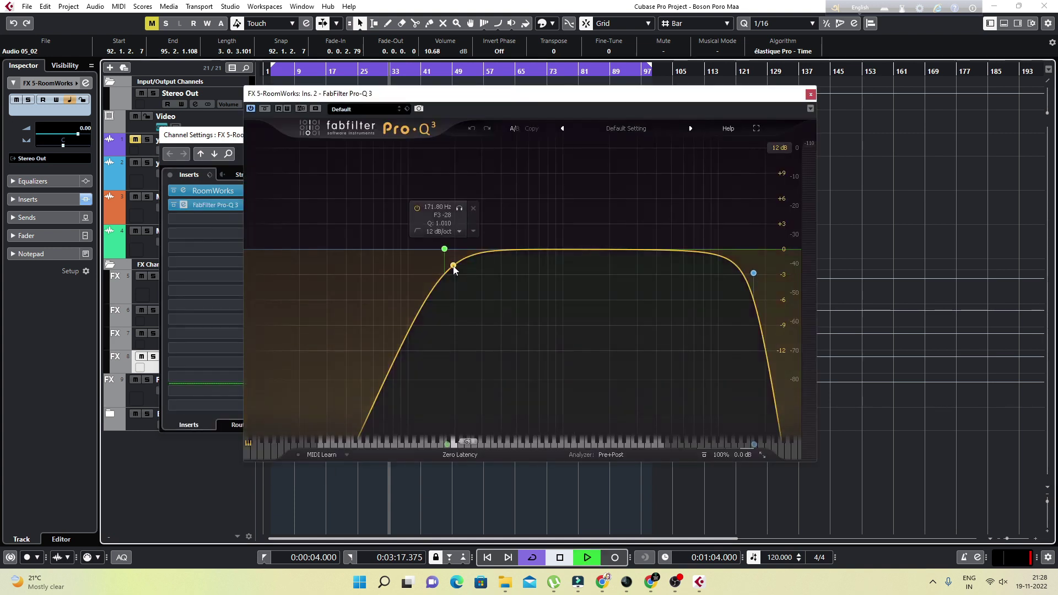
pyautogui.moveTo(445, 250); pyautogui.dragTo(487, 252)
pyautogui.scroll(1, 450, 249)
pyautogui.scroll(1, 452, 250)
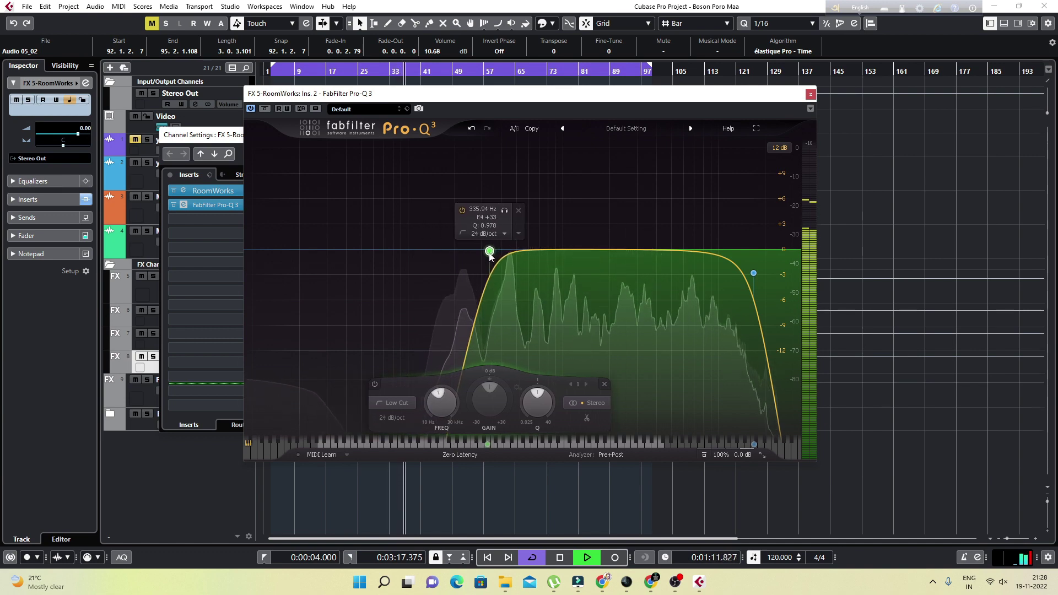
pyautogui.moveTo(754, 274); pyautogui.dragTo(730, 264)
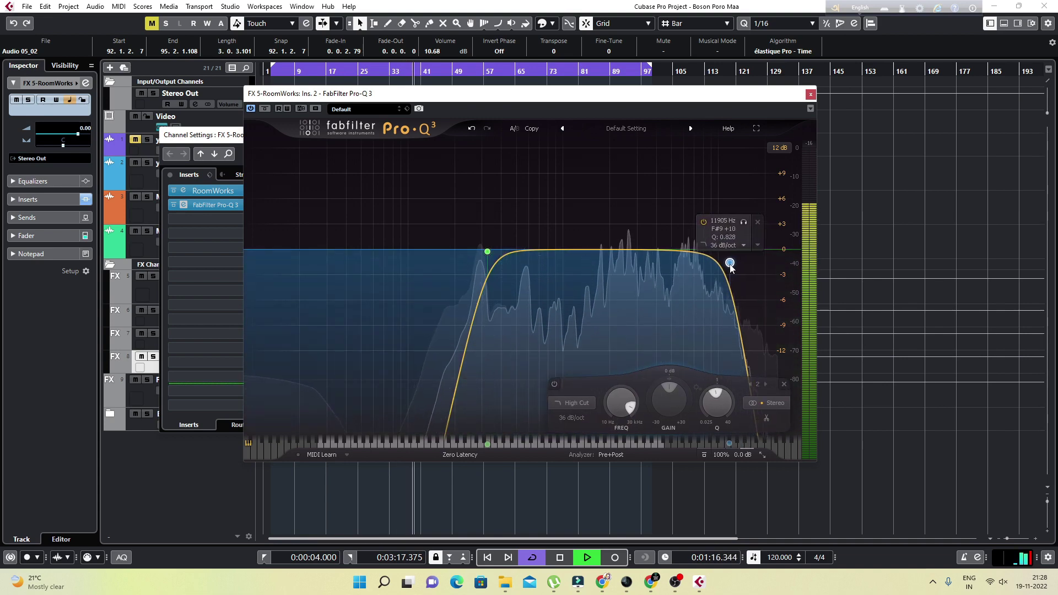
pyautogui.click(811, 94)
pyautogui.press('space')
# Step: Insert the Compressor after FabFilter Pro-Q 3 on the FX 5-RoomWorks channel and close the channel settings
pyautogui.click(190, 219)
pyautogui.write('co')
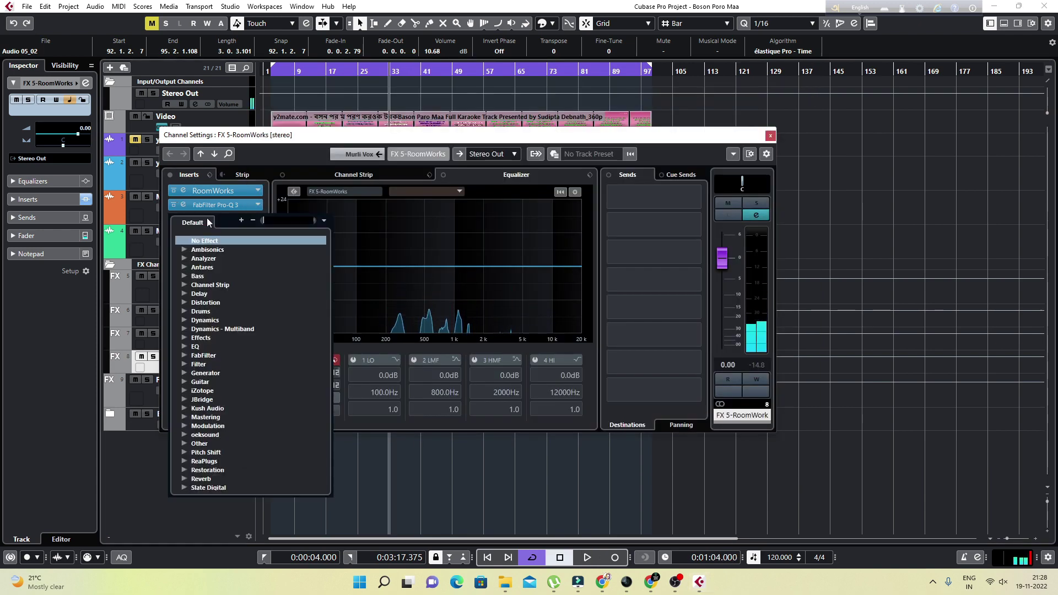
pyautogui.write('mpre')
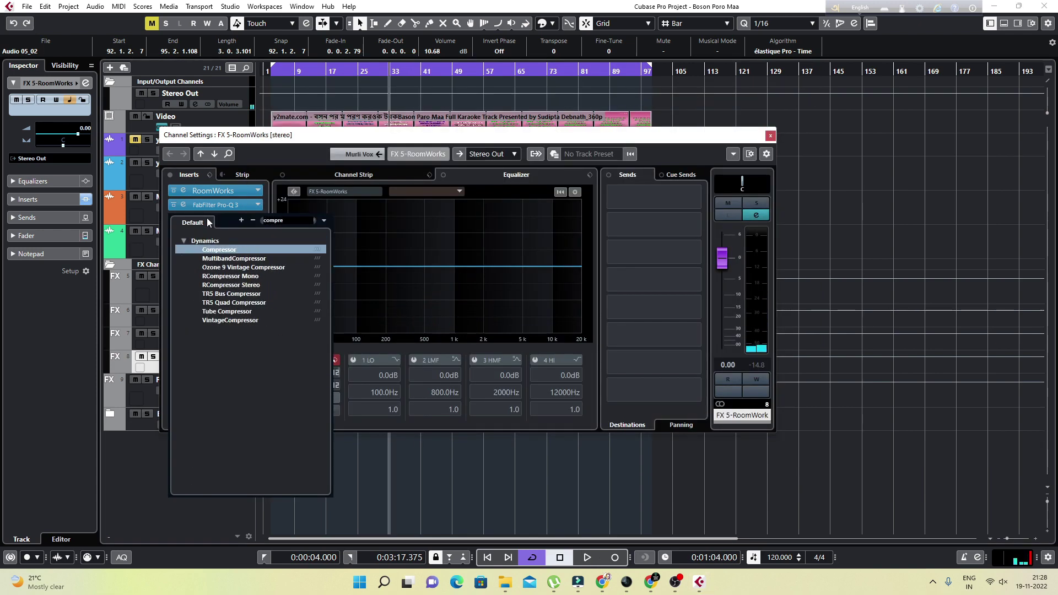
pyautogui.click(223, 252)
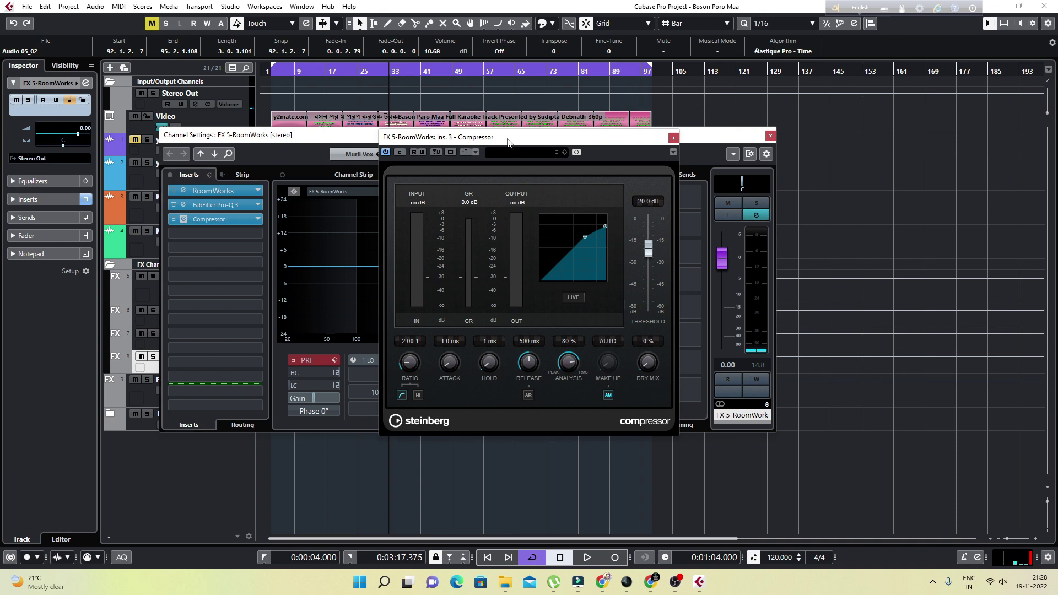
pyautogui.click(776, 137)
pyautogui.moveTo(430, 139); pyautogui.dragTo(693, 136)
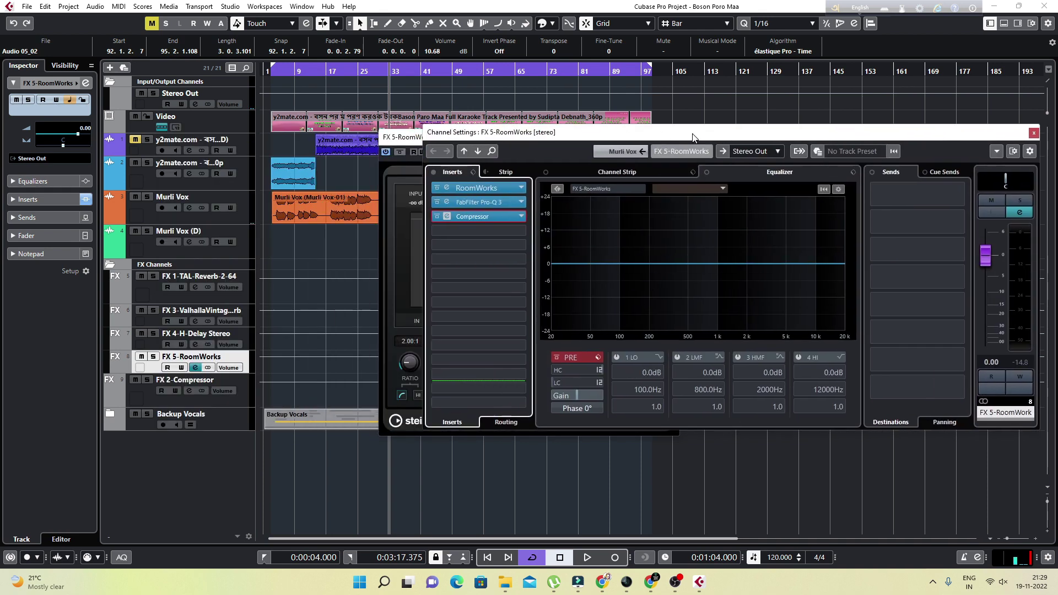
pyautogui.click(1035, 134)
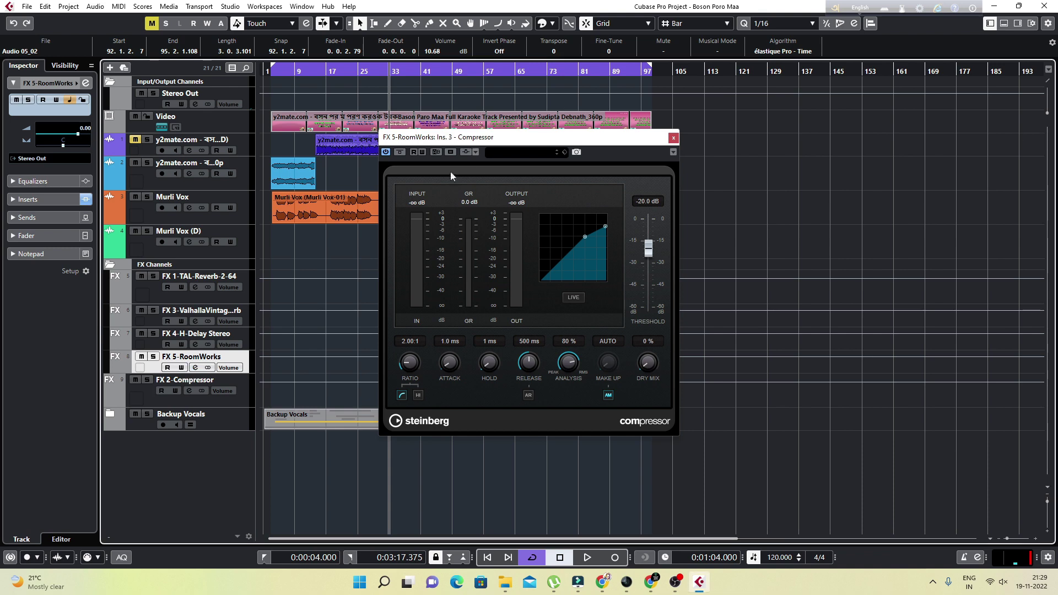
# Step: Add Murli Vox as a side-chain input of the FX 5-RoomWorks Compressor and start playback
pyautogui.click(214, 217)
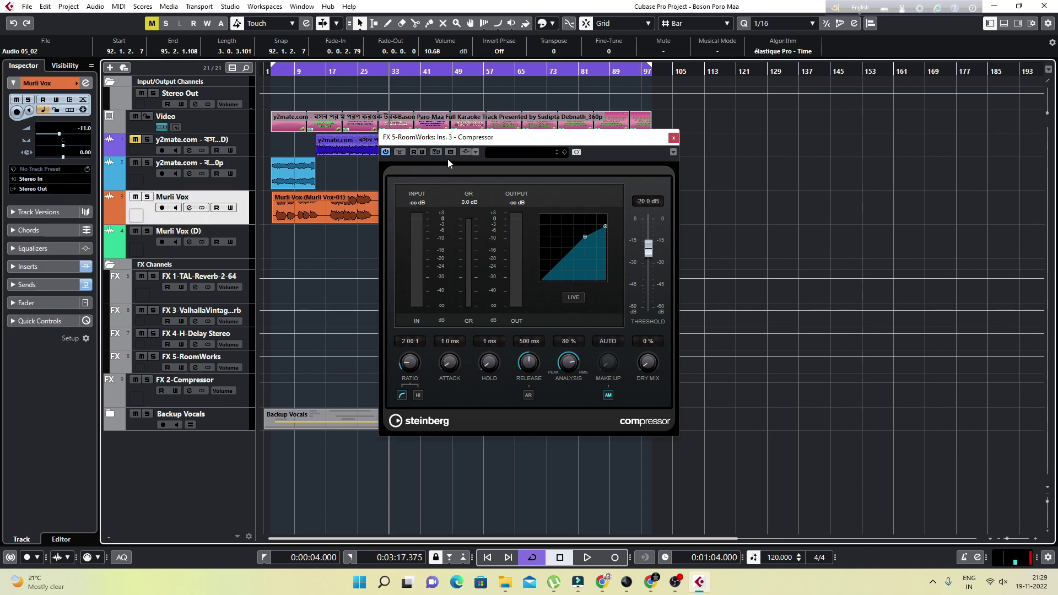
pyautogui.click(464, 151)
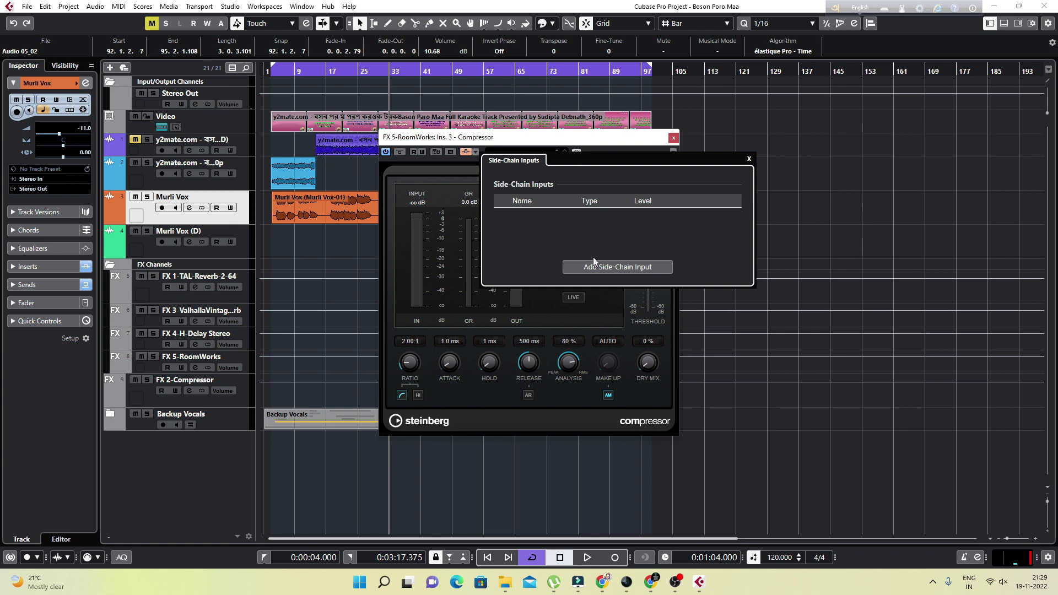
pyautogui.click(594, 266)
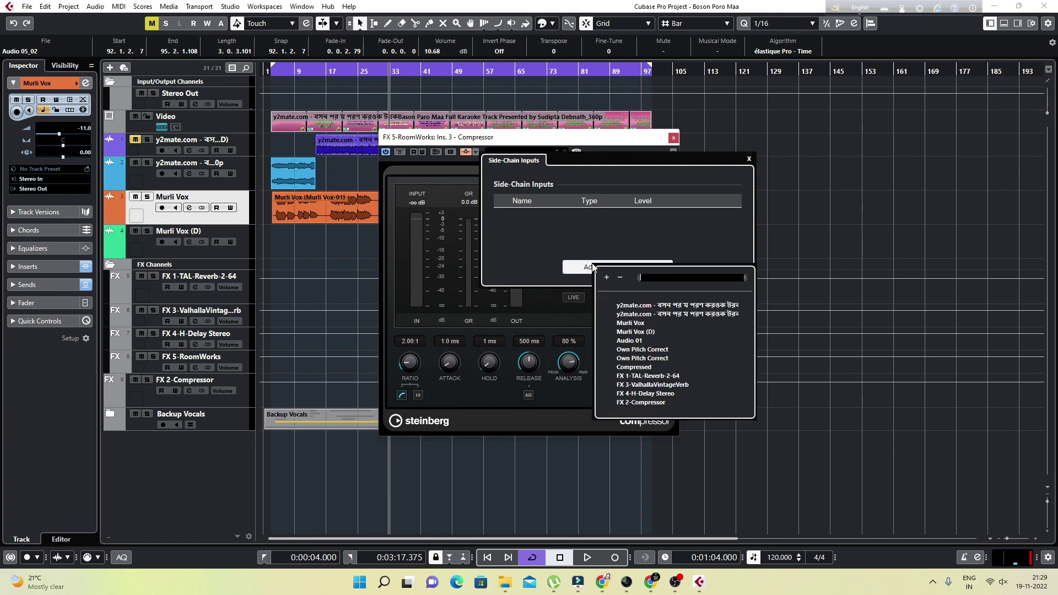
pyautogui.click(633, 325)
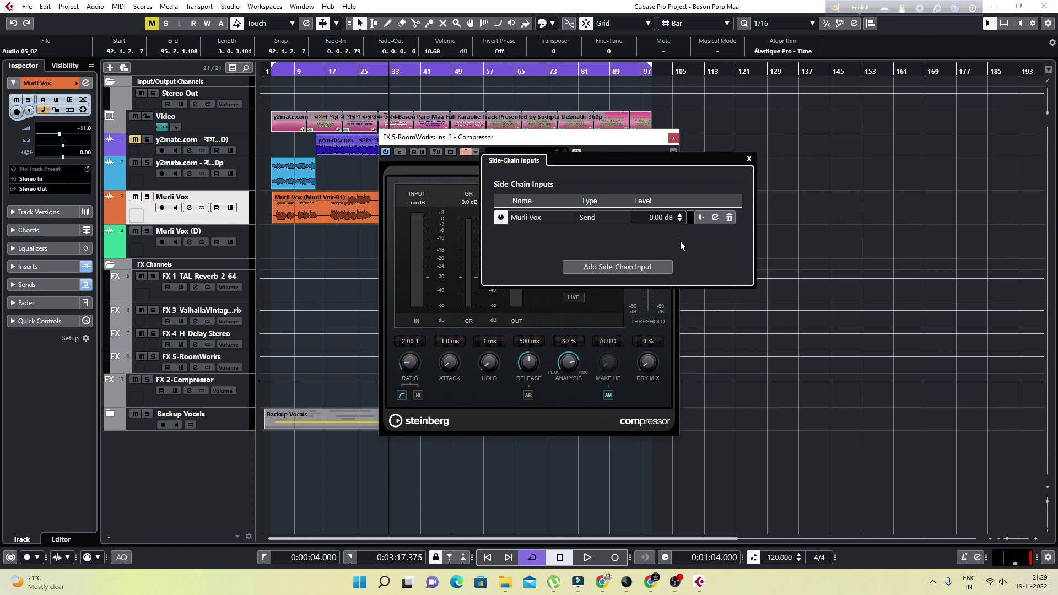
pyautogui.press('space')
pyautogui.click(749, 159)
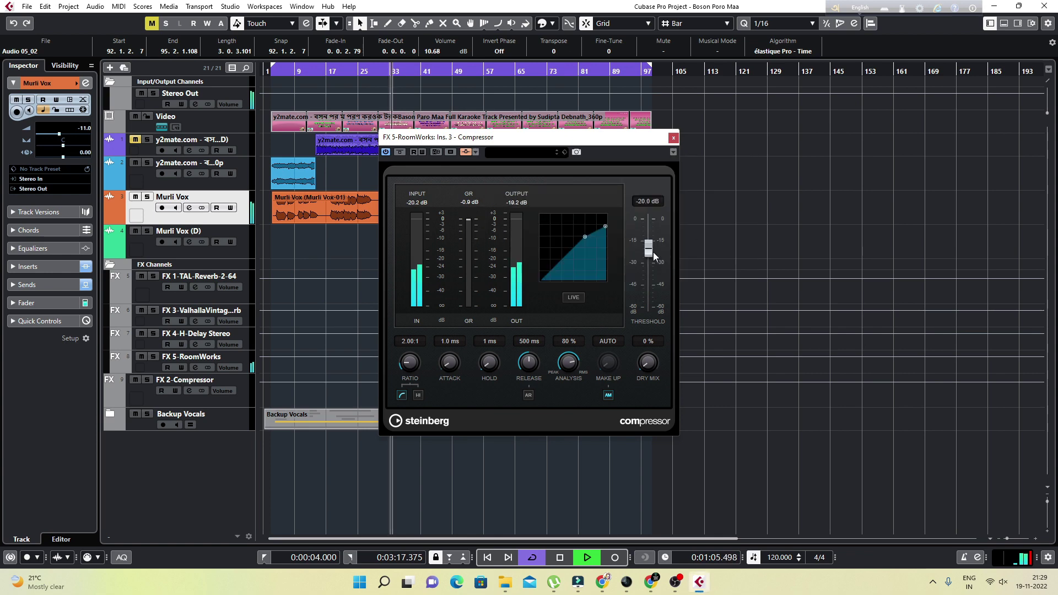
# Step: Lower the Compressor threshold to -36.8 dB, turn off automatic make-up gain, and stop playback and close the plug-in
pyautogui.moveTo(653, 252); pyautogui.dragTo(653, 284)
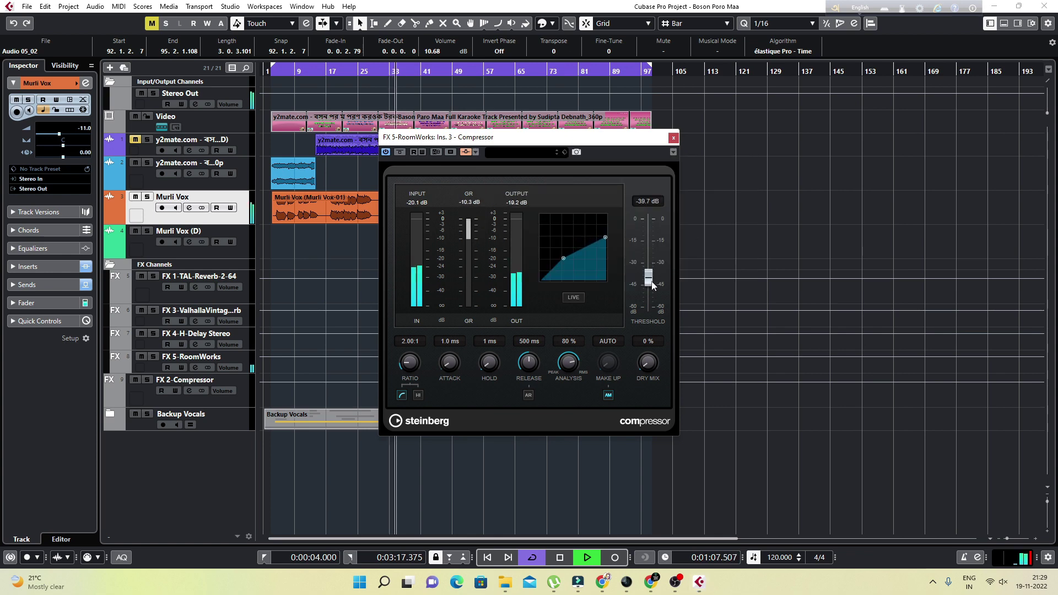
pyautogui.moveTo(652, 285); pyautogui.dragTo(649, 275)
pyautogui.click(609, 395)
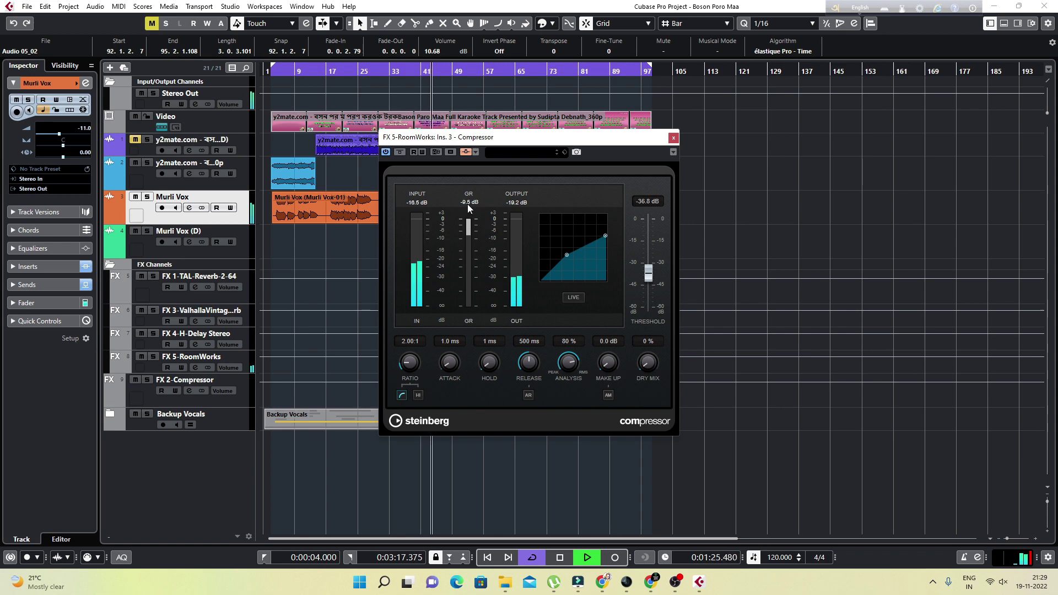
pyautogui.press('space')
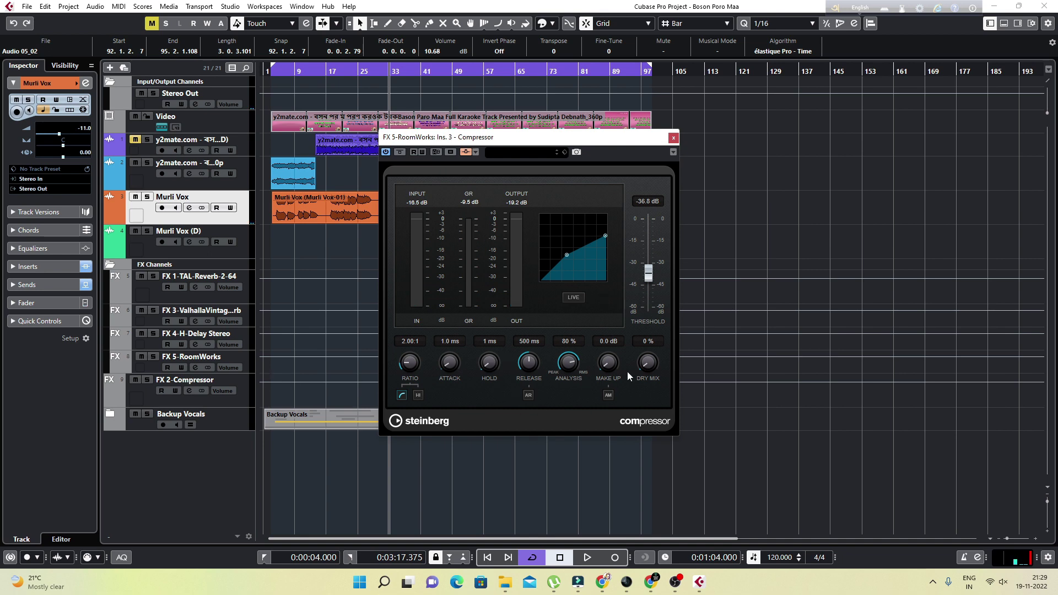
pyautogui.click(673, 138)
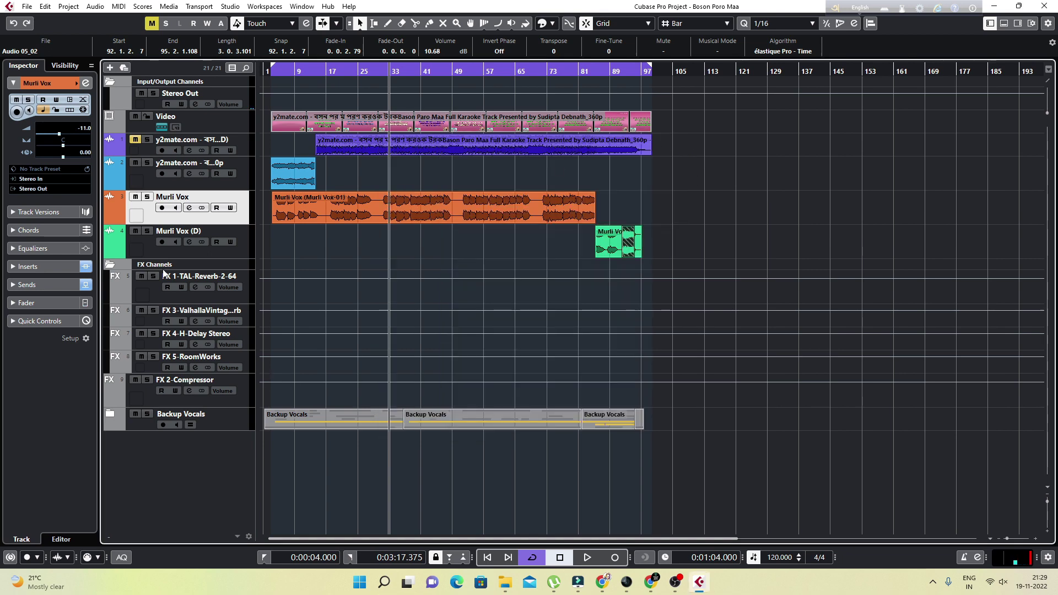
# Step: Insert S1 Imager Stereo after the Compressor on the FX 5-RoomWorks channel
pyautogui.click(196, 368)
pyautogui.click(478, 231)
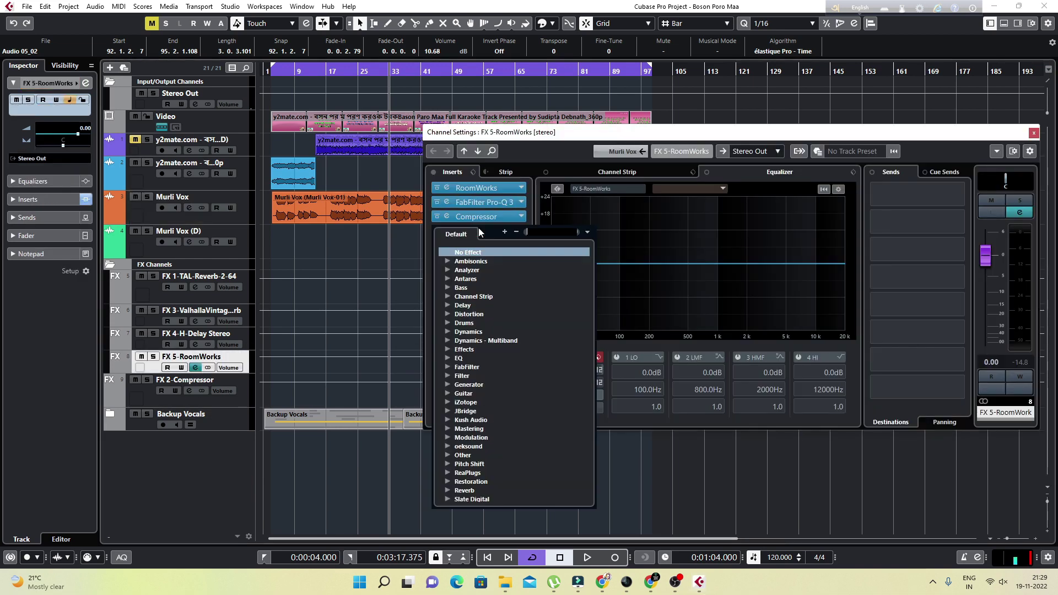
pyautogui.write('imager')
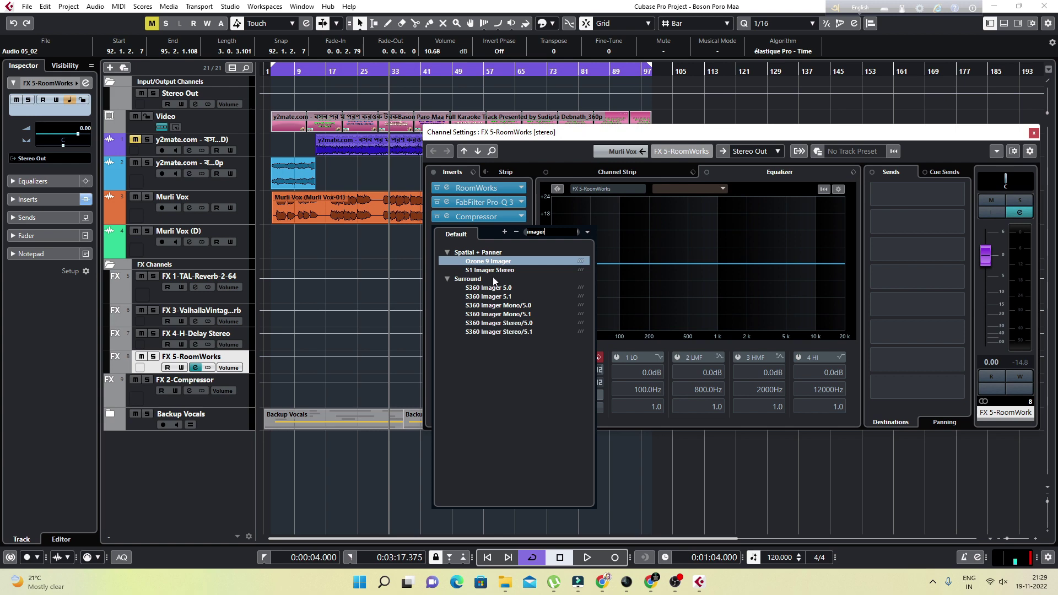
pyautogui.click(495, 270)
# Step: Set the S1 Imager width to 1.44, and raise it further to 1.67 during playback with the channel settings closed
pyautogui.press('space')
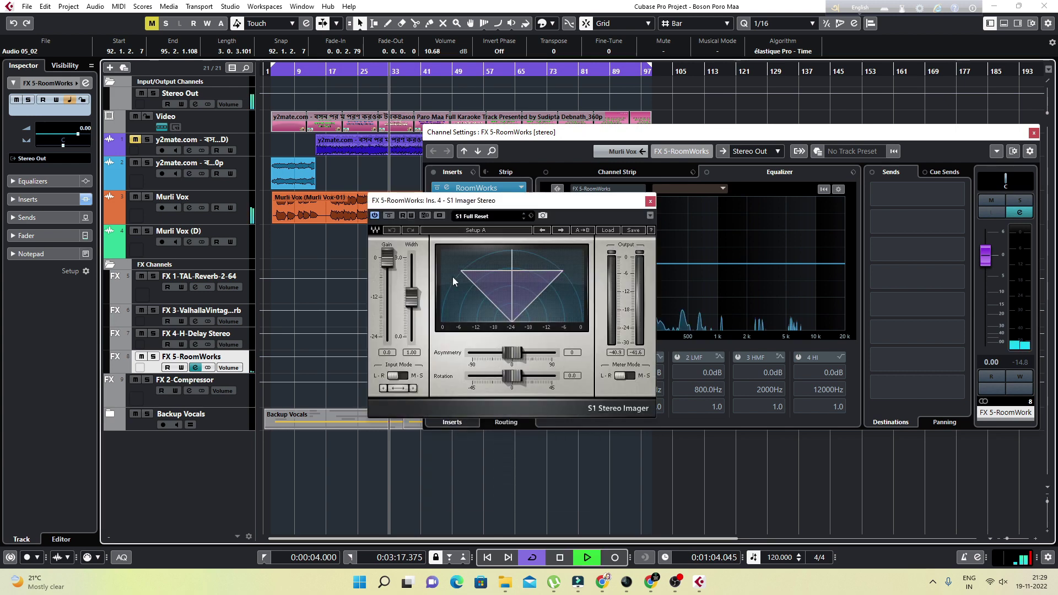
pyautogui.moveTo(411, 298); pyautogui.dragTo(412, 286)
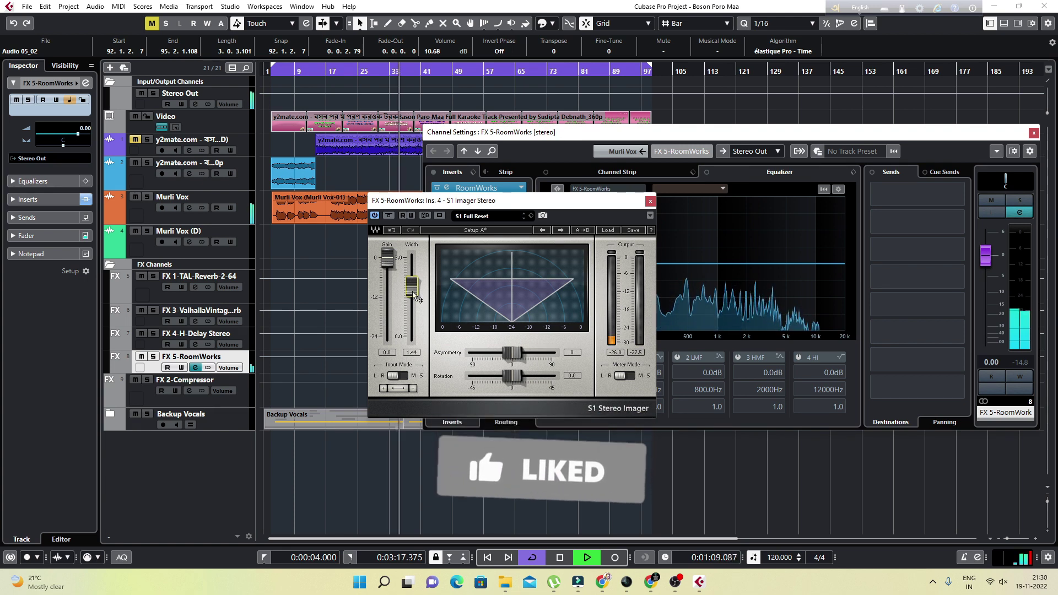
pyautogui.press('space')
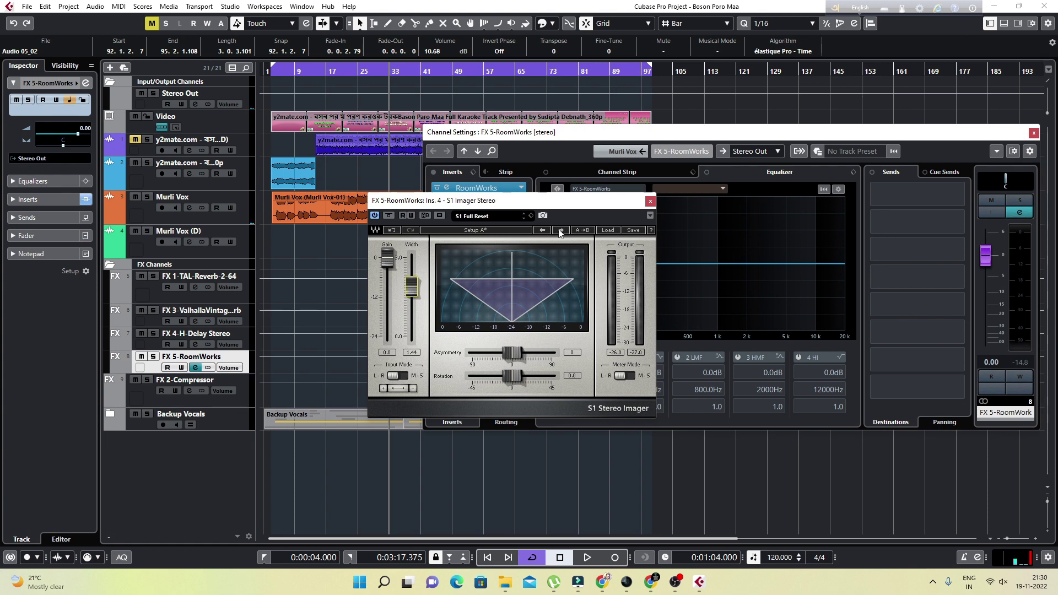
pyautogui.moveTo(580, 208); pyautogui.dragTo(540, 218)
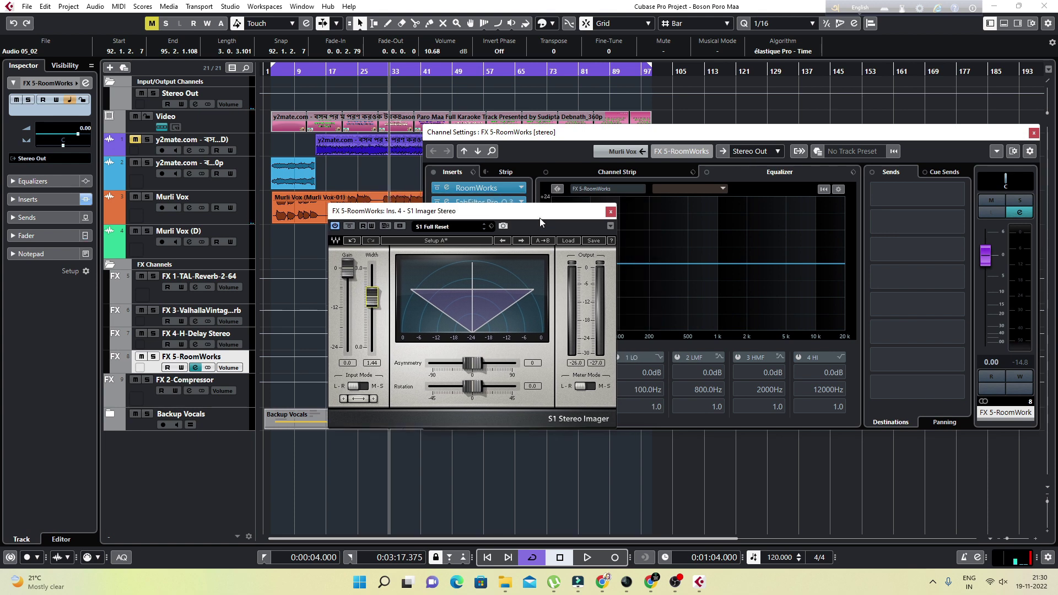
pyautogui.click(1034, 133)
pyautogui.press('space')
pyautogui.moveTo(373, 303); pyautogui.dragTo(376, 300)
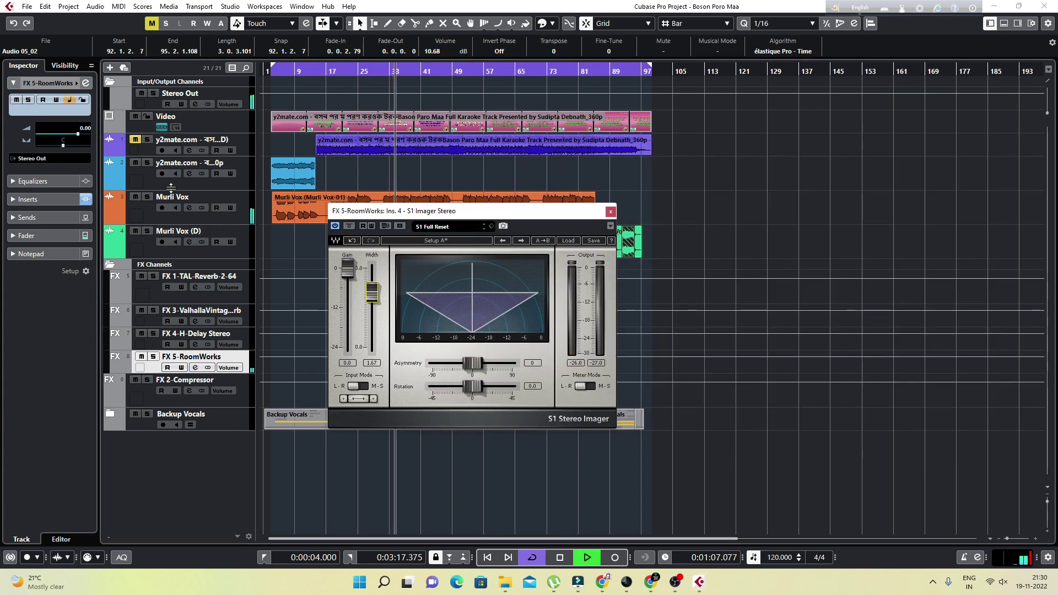
# Step: Unmute the purple karaoke backing track to audition the vocal in the mix, and close the S1 Imager
pyautogui.click(138, 141)
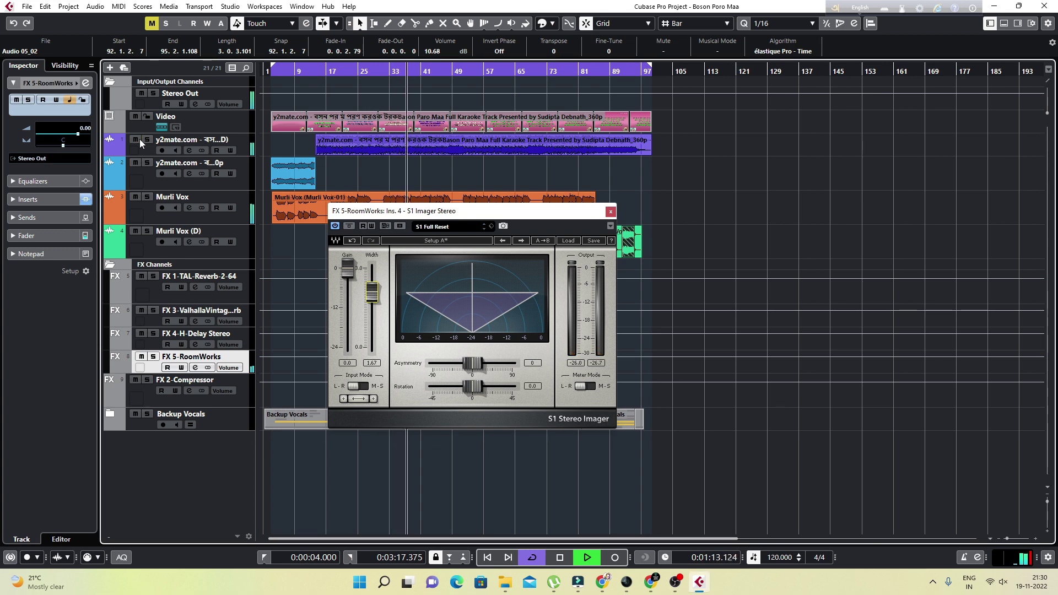
pyautogui.click(136, 141)
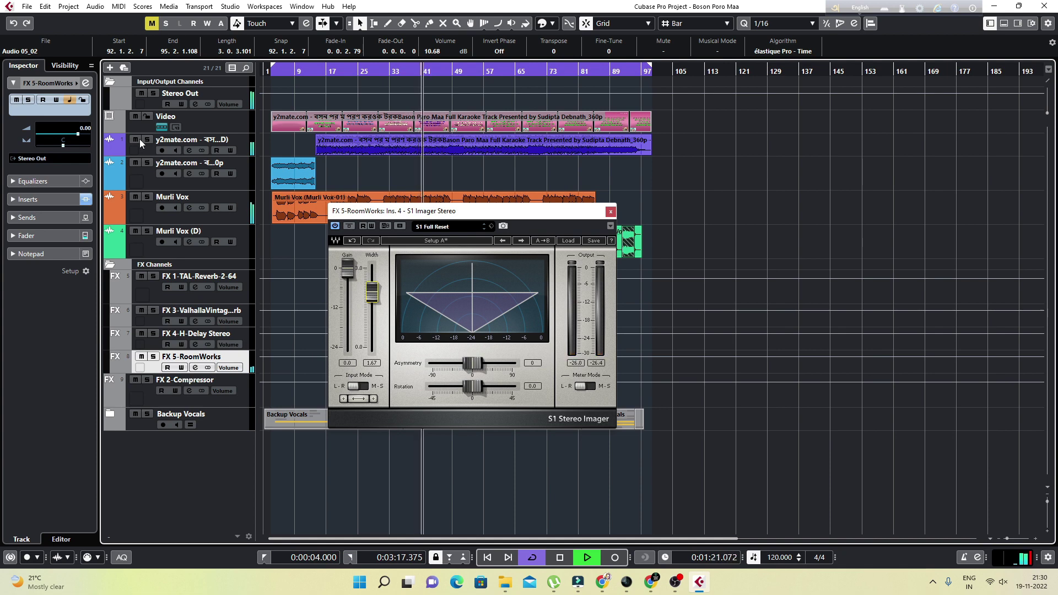
pyautogui.click(610, 211)
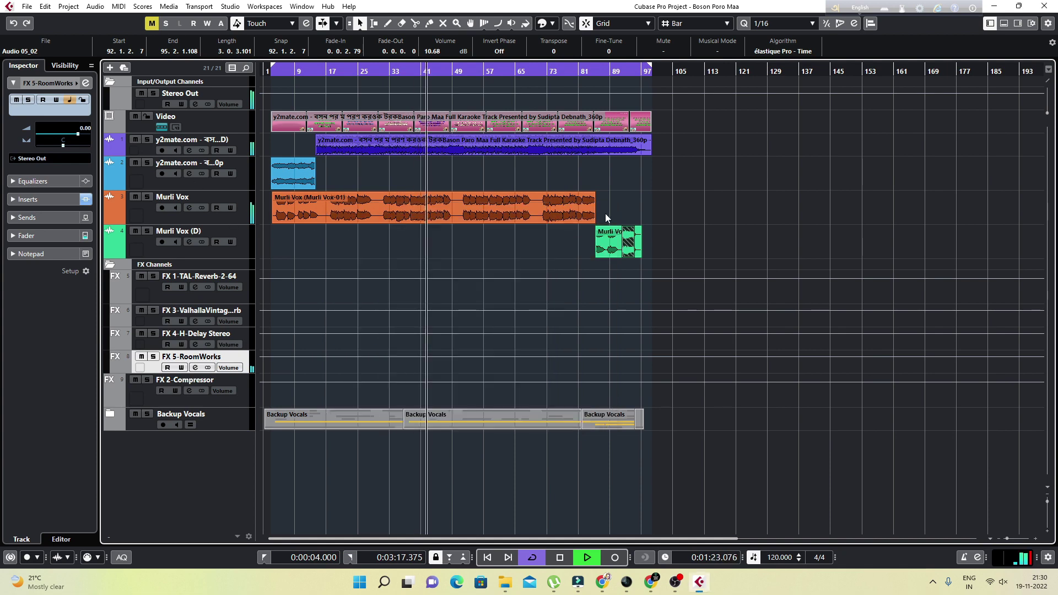
# Step: Stop playback and enable the FX 4-H-Delay Stereo send and its compressor side-chain send on the Murli Vox channel
pyautogui.click(233, 220)
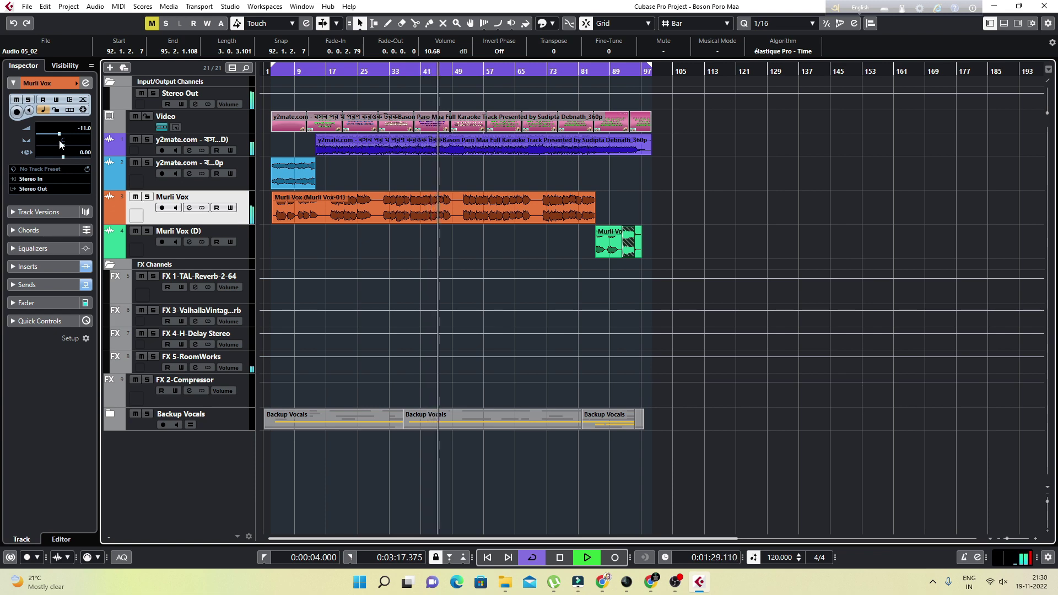
pyautogui.press('space')
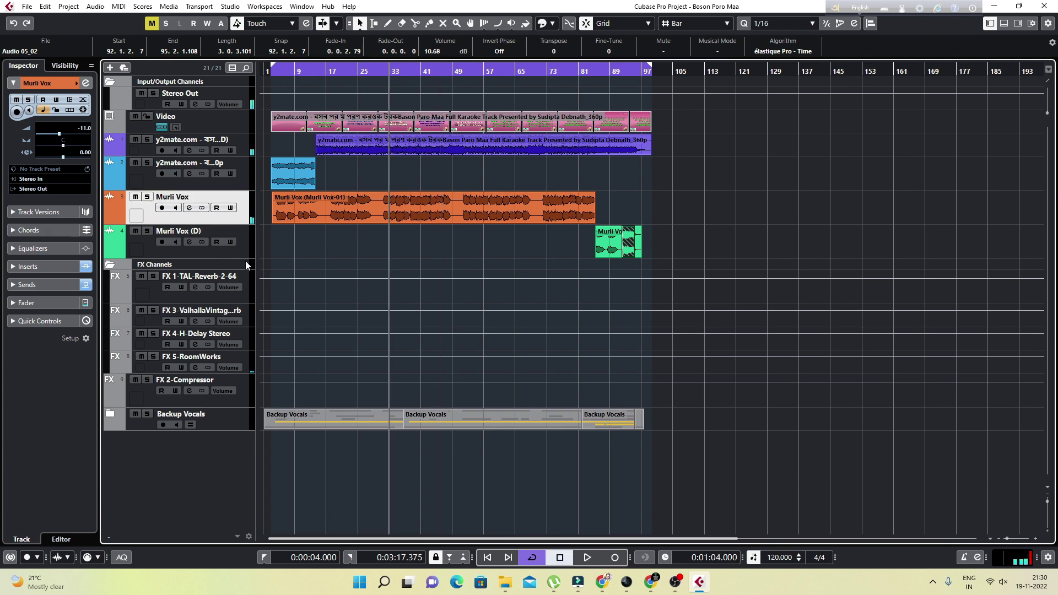
pyautogui.click(189, 208)
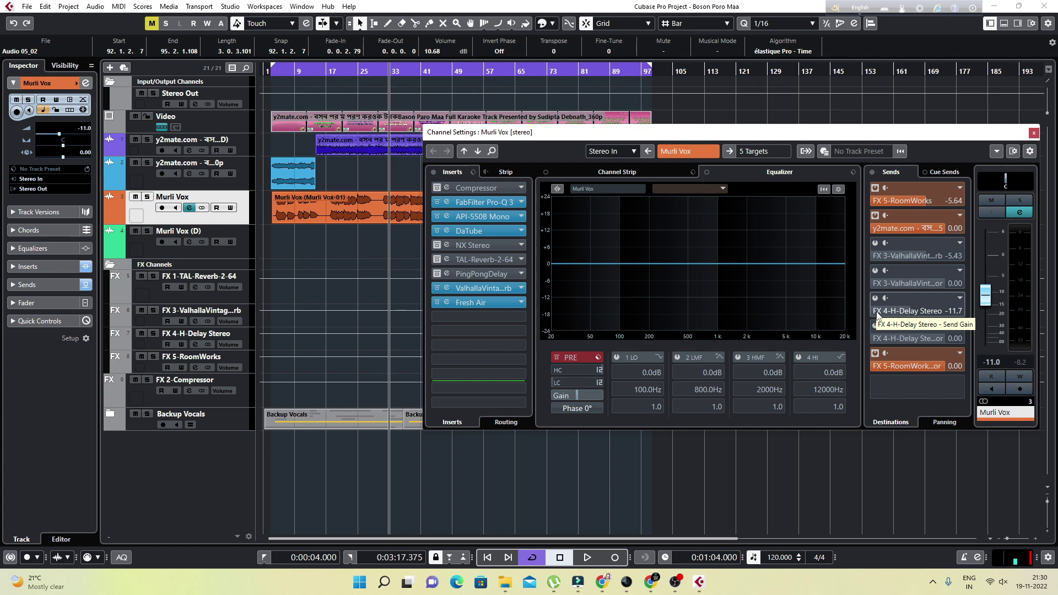
pyautogui.click(874, 334)
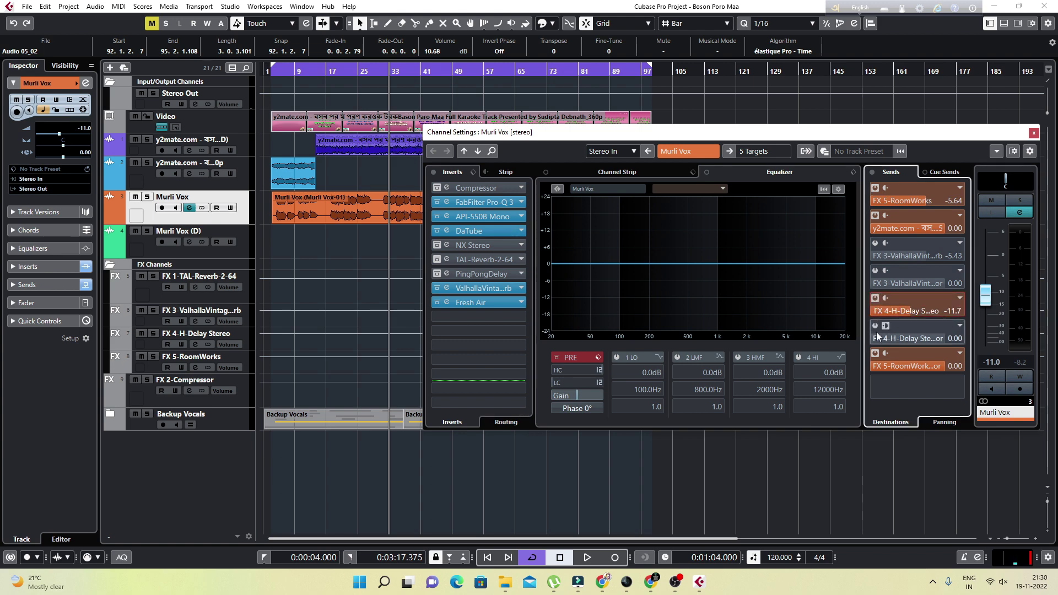
# Step: Audition the full mix with the delay sends active, including the passages around bars 52 and 60, and stop playback
pyautogui.press('space')
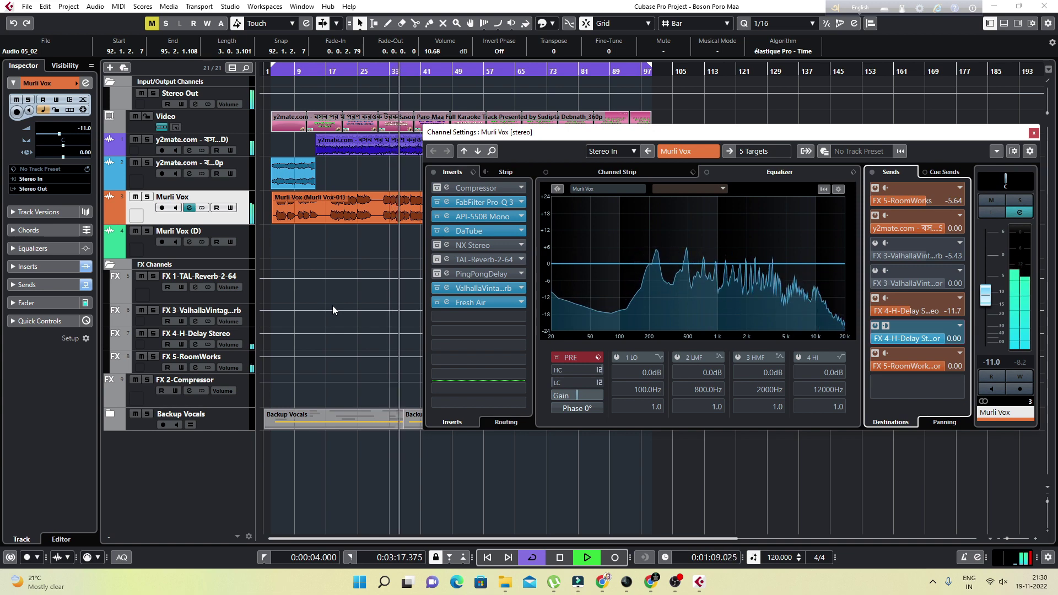
pyautogui.moveTo(485, 133); pyautogui.dragTo(258, 276)
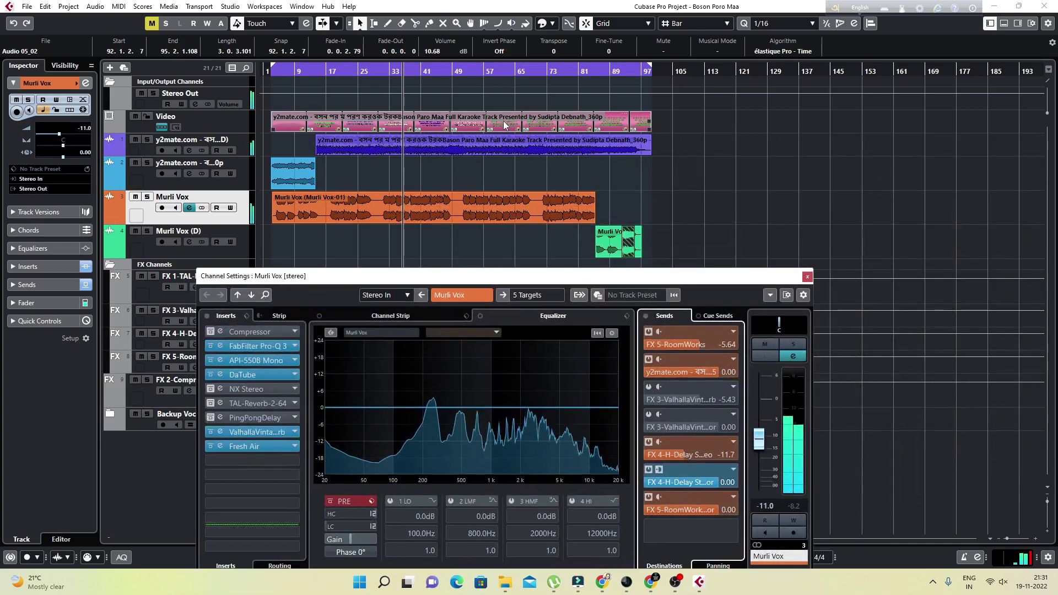
pyautogui.click(463, 71)
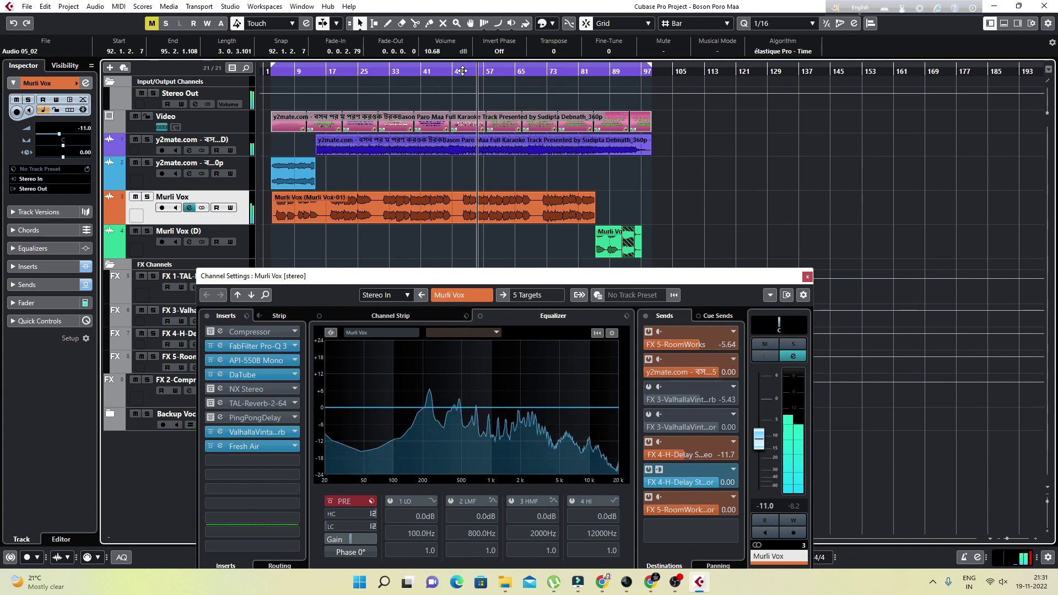
pyautogui.click(495, 72)
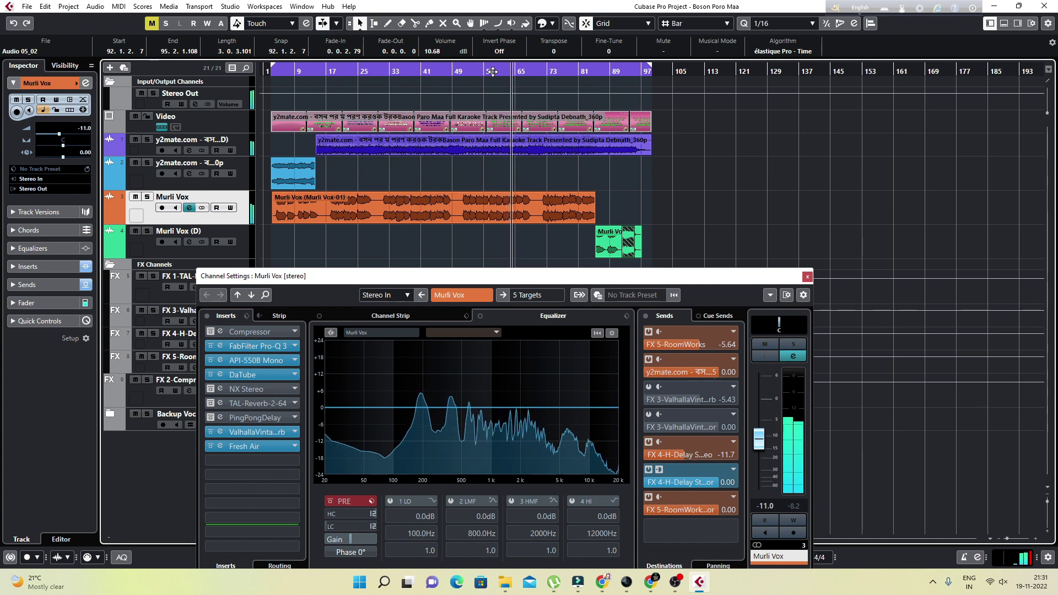
pyautogui.click(494, 72)
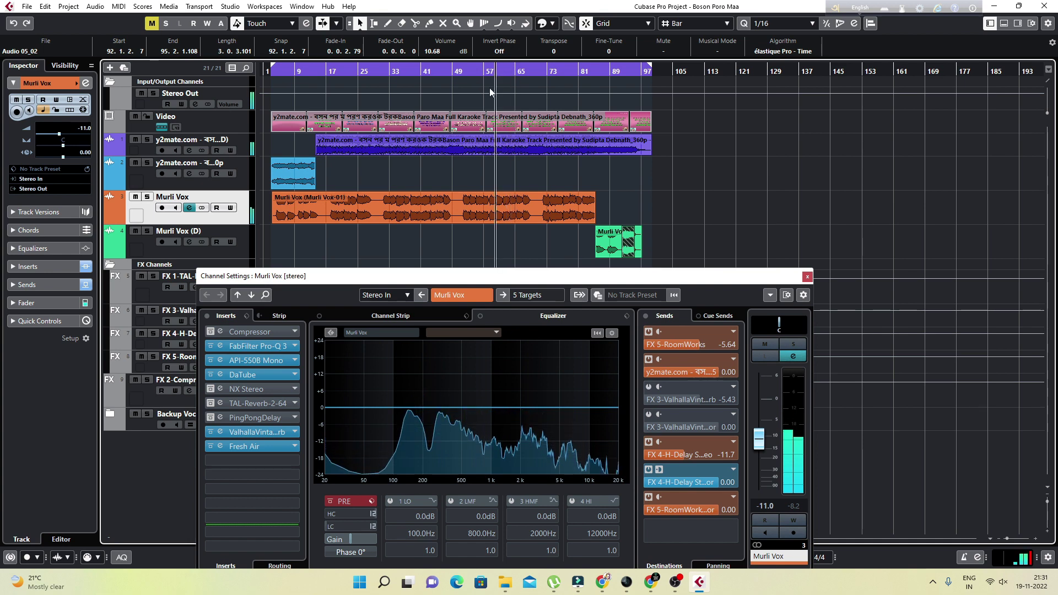
pyautogui.press('space')
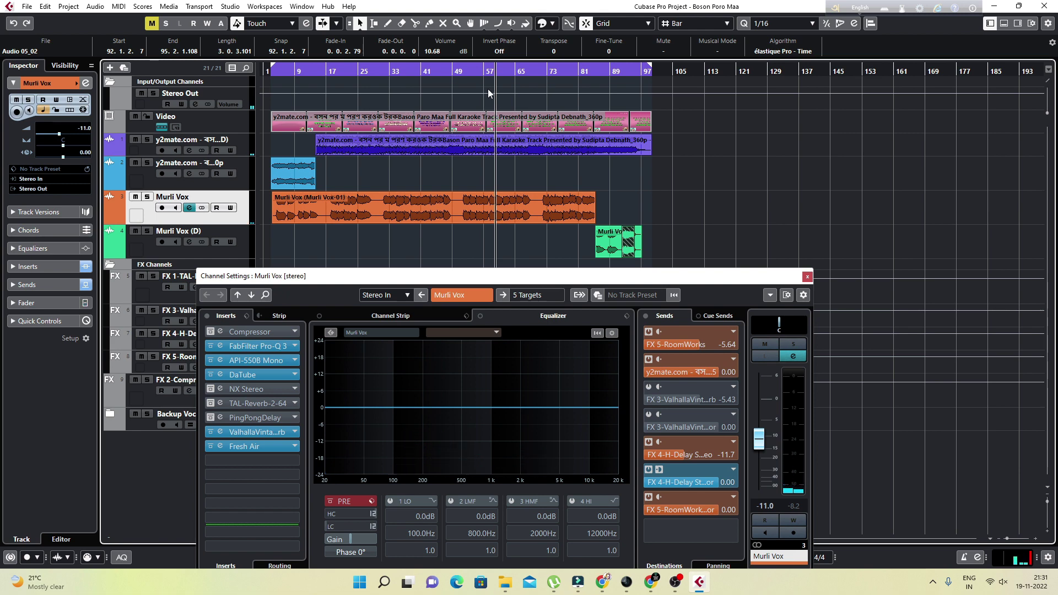
pyautogui.moveTo(676, 280); pyautogui.dragTo(739, 135)
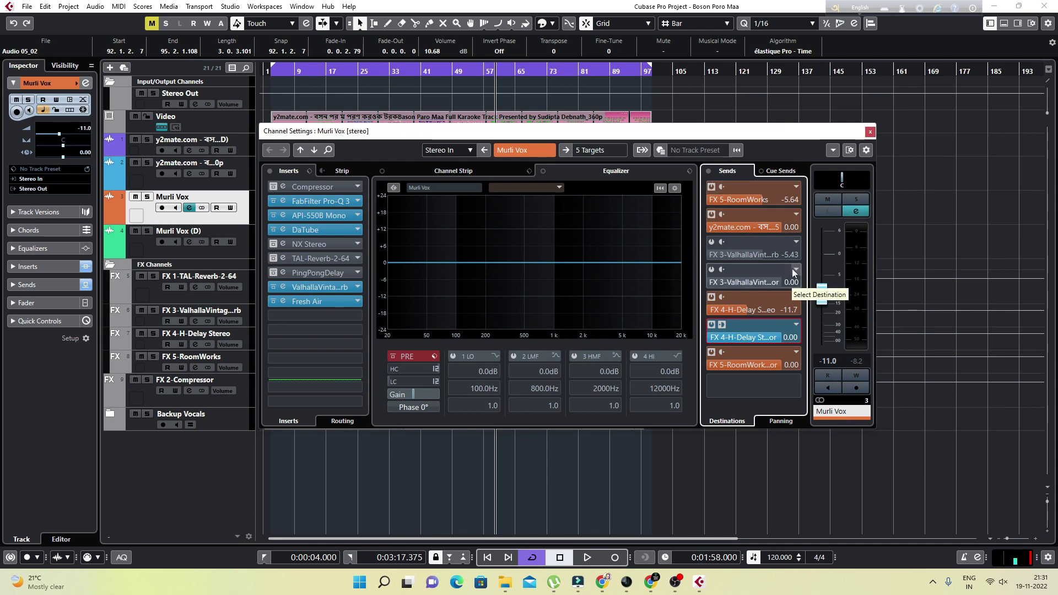
# Step: Turn off the FX 5-RoomWorks send and its compressor side-chain send on Murli Vox, and close the channel settings
pyautogui.click(712, 188)
pyautogui.click(712, 188)
pyautogui.click(712, 187)
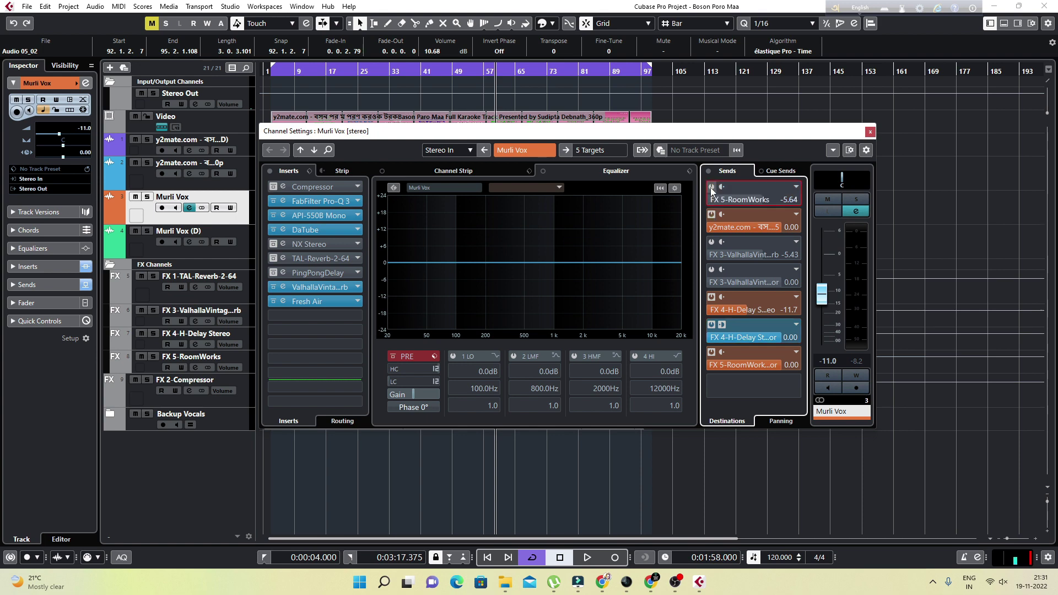
pyautogui.click(711, 366)
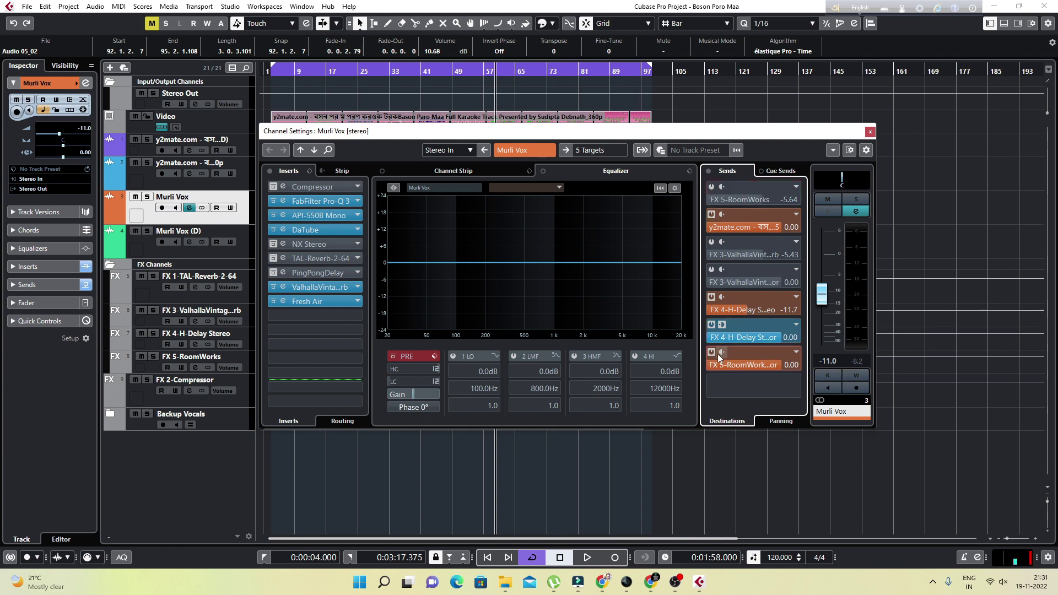
pyautogui.click(711, 352)
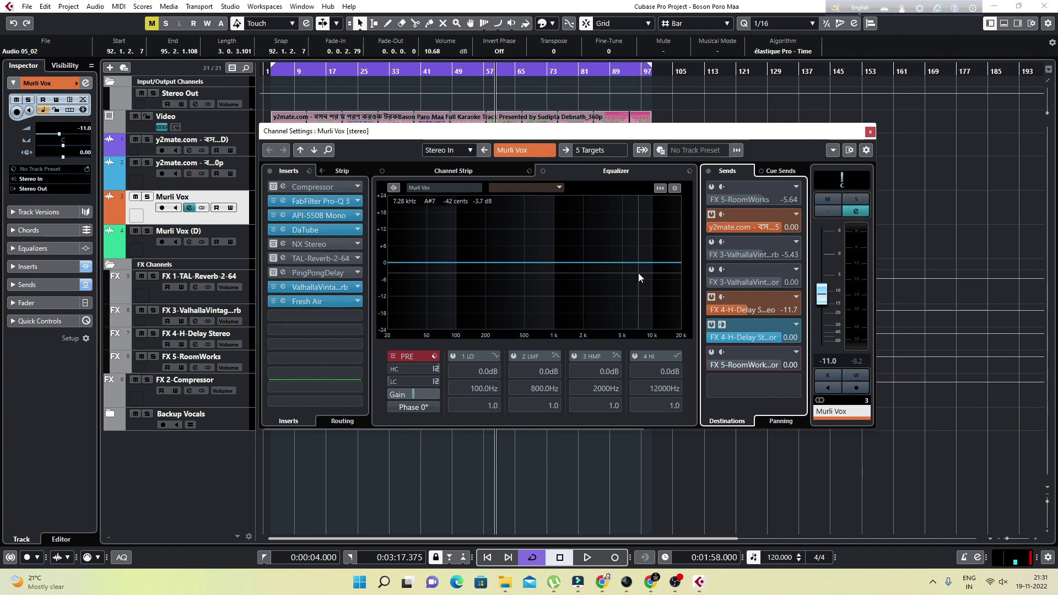
pyautogui.press('e')
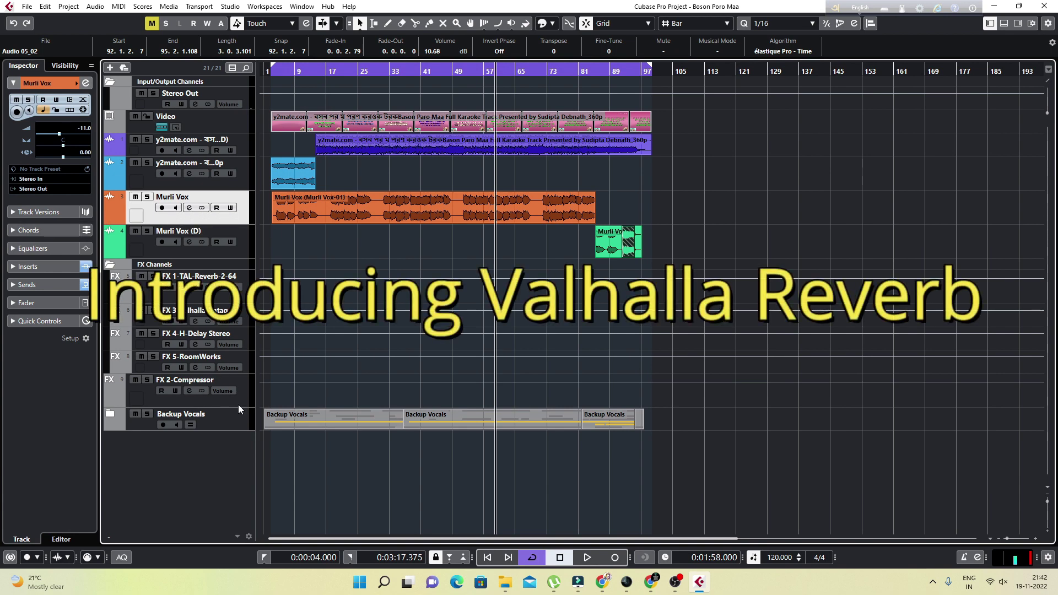
# Step: Open the ValhallaVintageVerb editor from the FX 3 channel's inserts and start playback of the soloed vocal
pyautogui.click(195, 321)
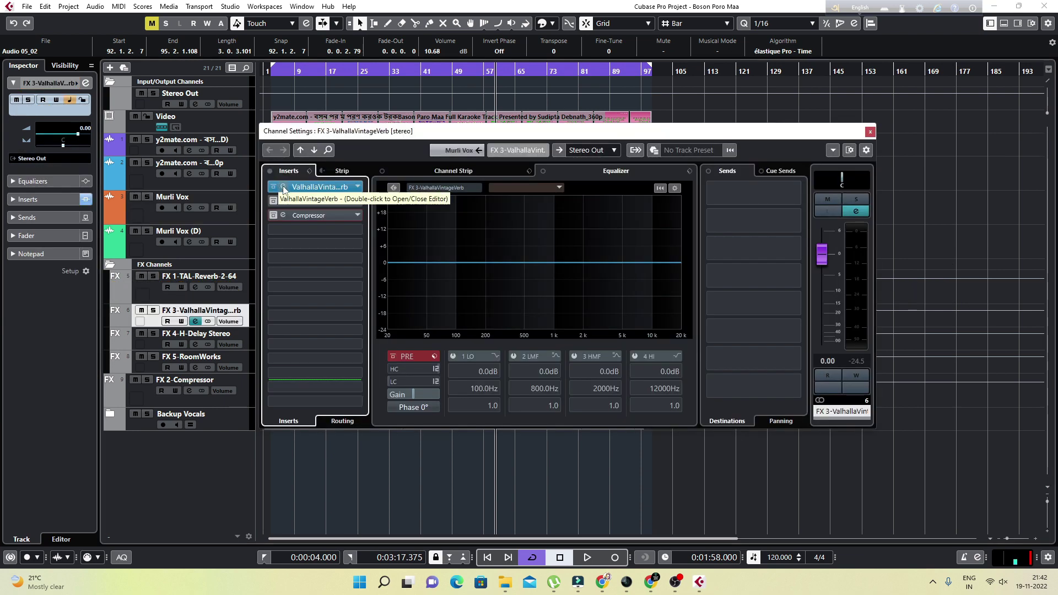
pyautogui.doubleClick(284, 190)
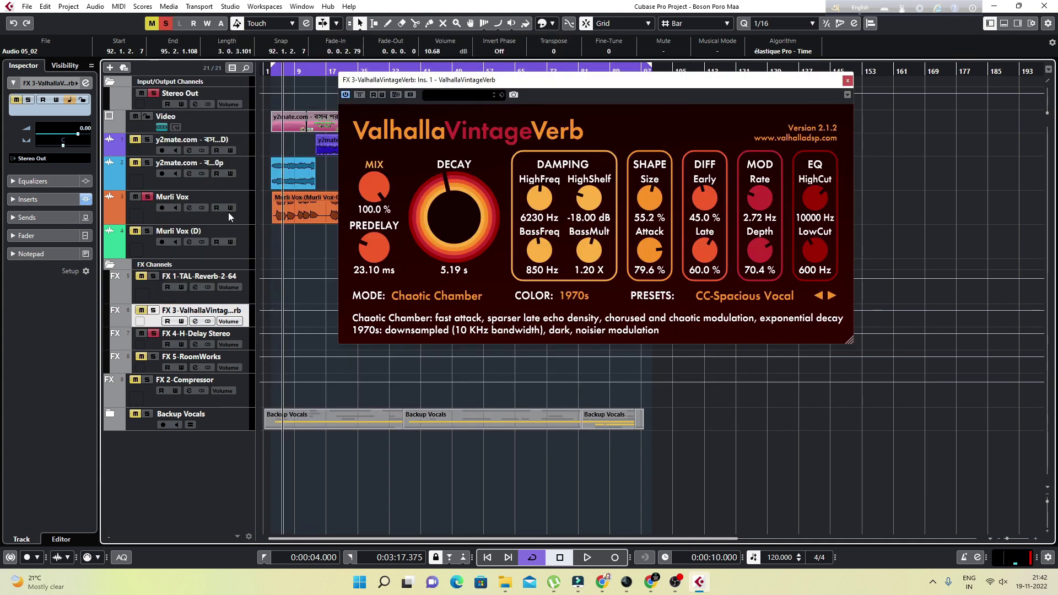
pyautogui.press('space')
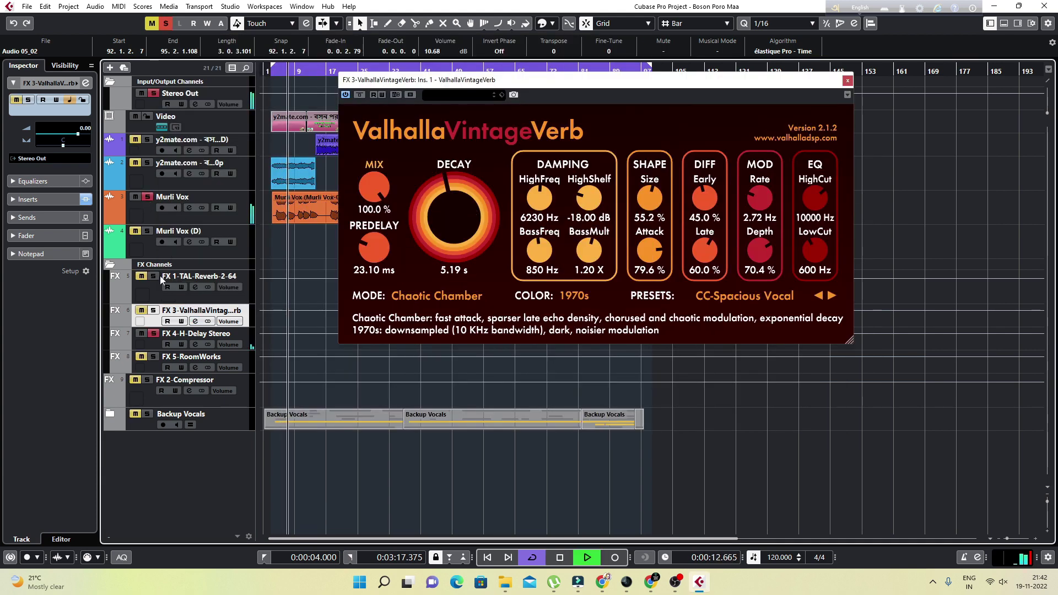
# Step: Stop playback and swap Murli Vox's active sends from FX 4-H-Delay Stereo to FX 3-ValhallaVintageVerb, including the compressor side-chain sends, closing the channel settings
pyautogui.click(189, 207)
pyautogui.press('space')
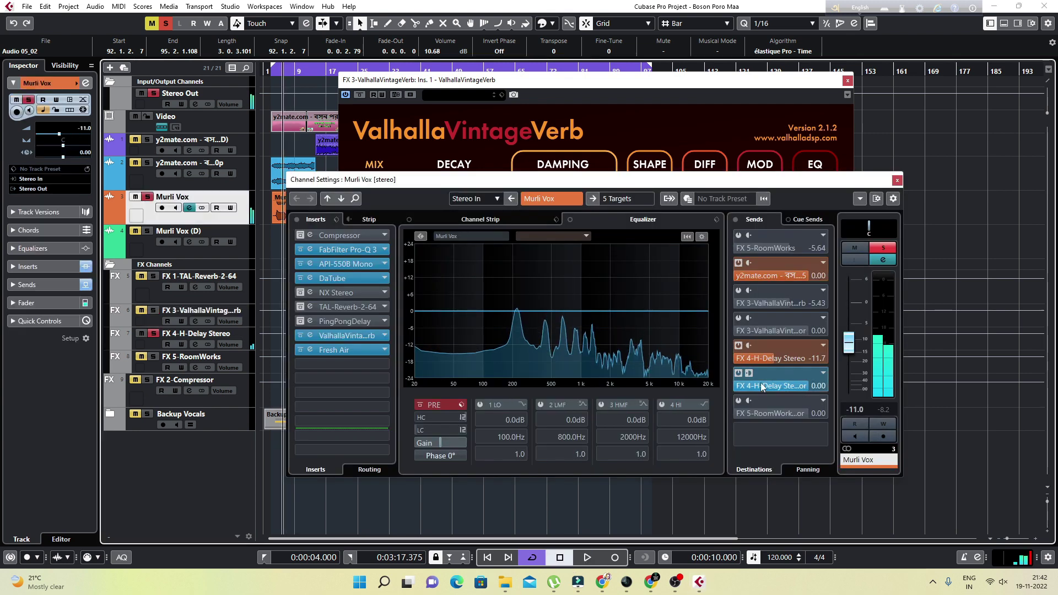
pyautogui.click(739, 346)
pyautogui.click(739, 373)
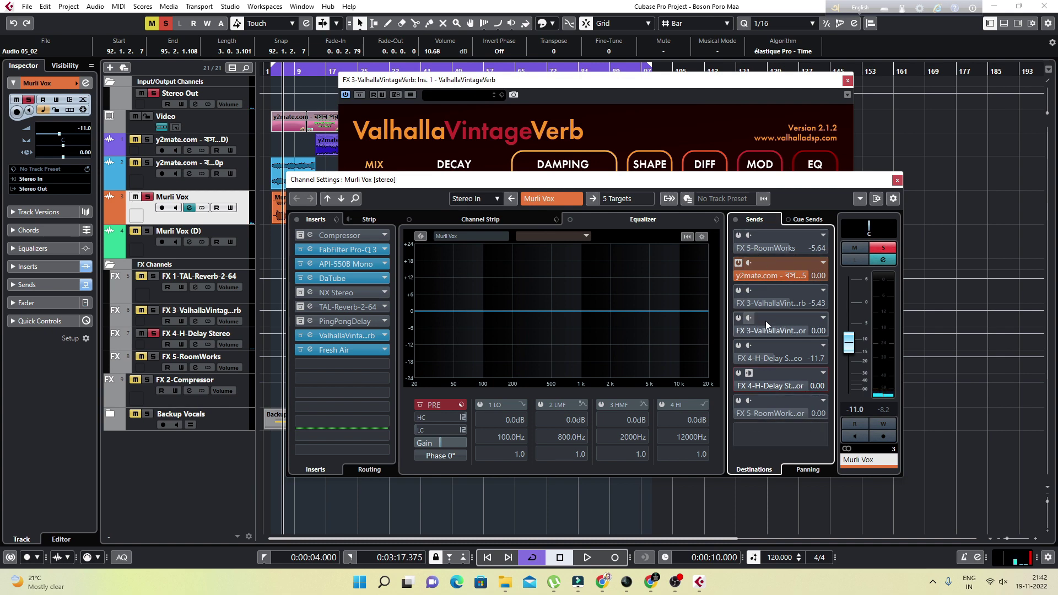
pyautogui.click(738, 292)
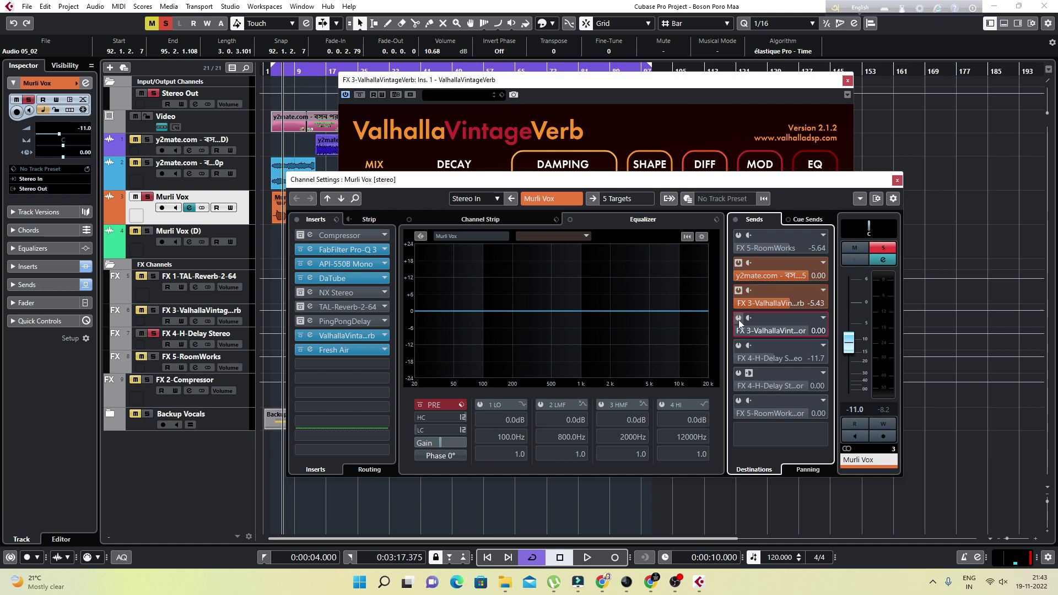
pyautogui.click(738, 318)
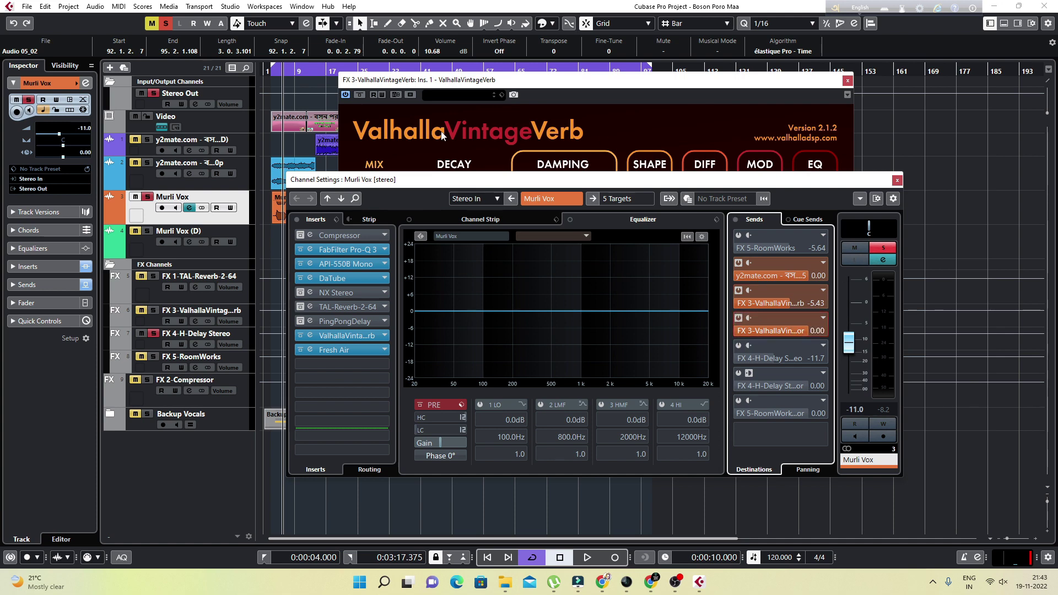
pyautogui.click(898, 180)
# Step: Include the FX 3-ValhallaVintageVerb channel in the solo group during playback, audition the vocal reverb, and stop playback
pyautogui.press('space')
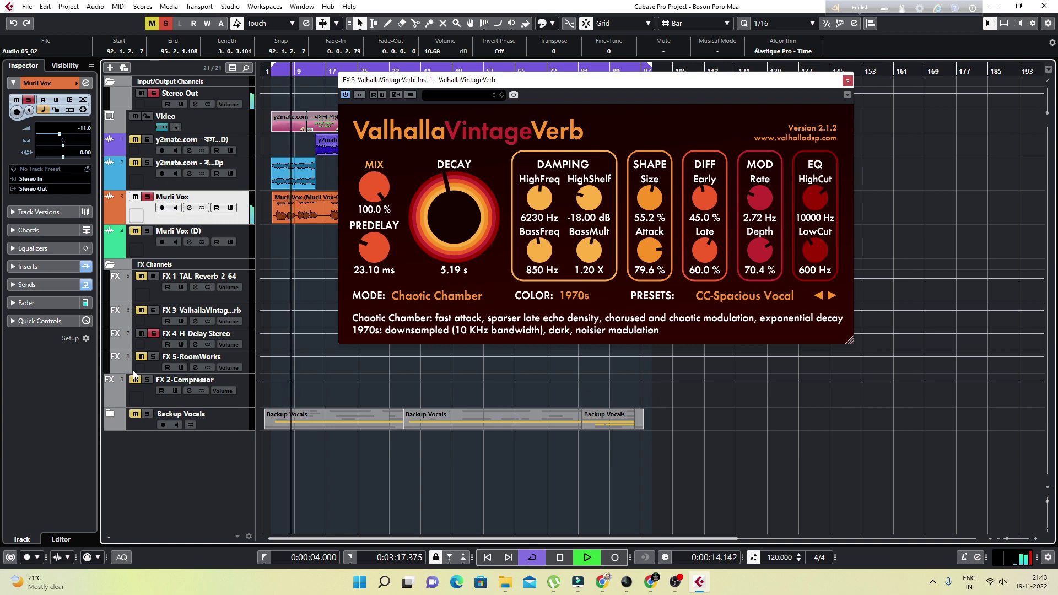
pyautogui.click(141, 310)
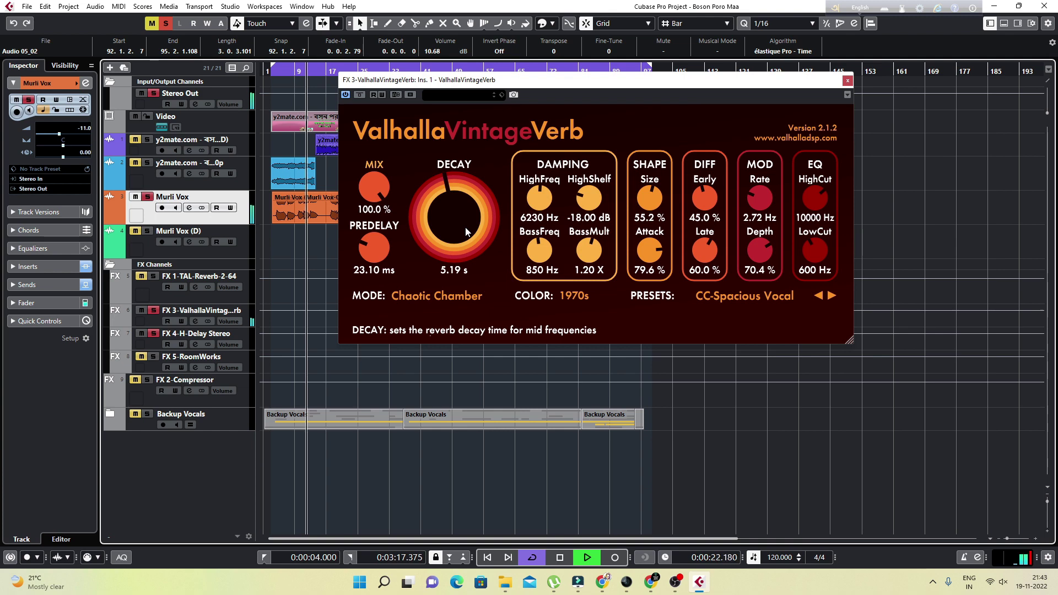
pyautogui.press('space')
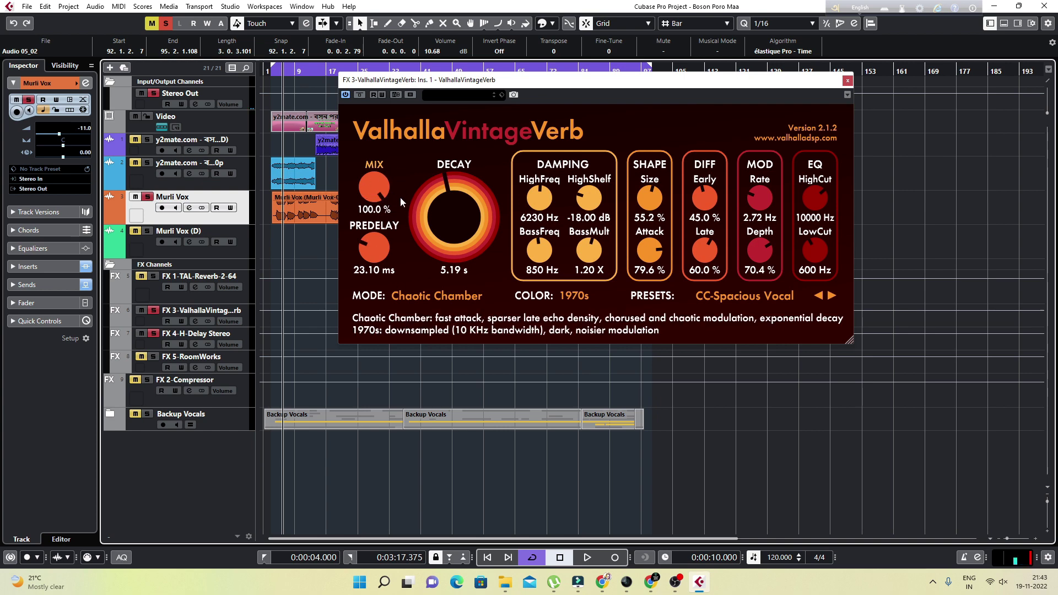
# Step: Open the RoomWorks editor from the FX 5 channel and arrange it beside ValhallaVintageVerb so both reverbs' settings can be compared
pyautogui.click(190, 209)
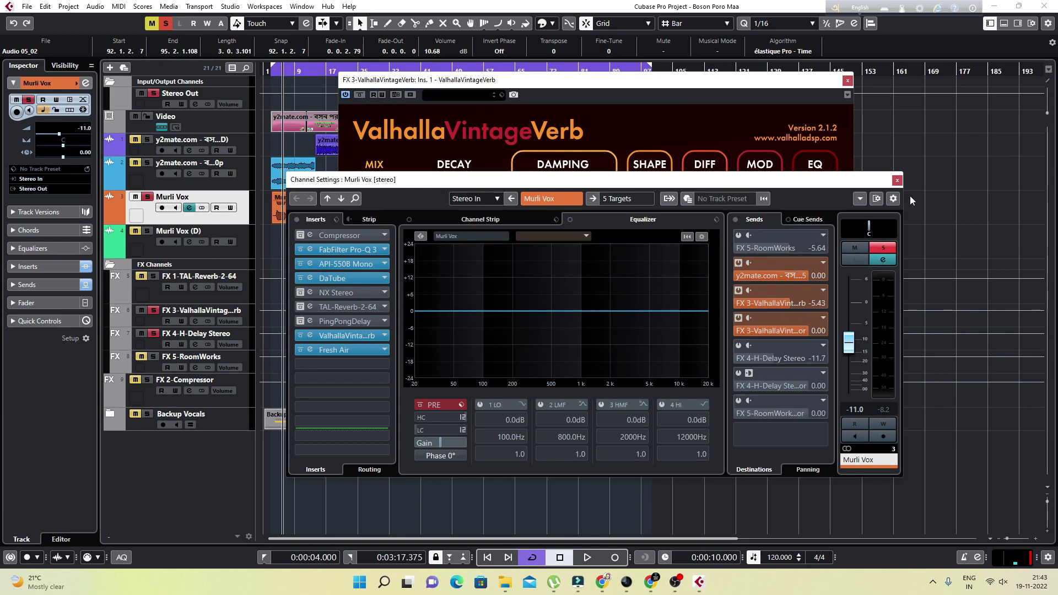
pyautogui.click(897, 181)
pyautogui.click(195, 367)
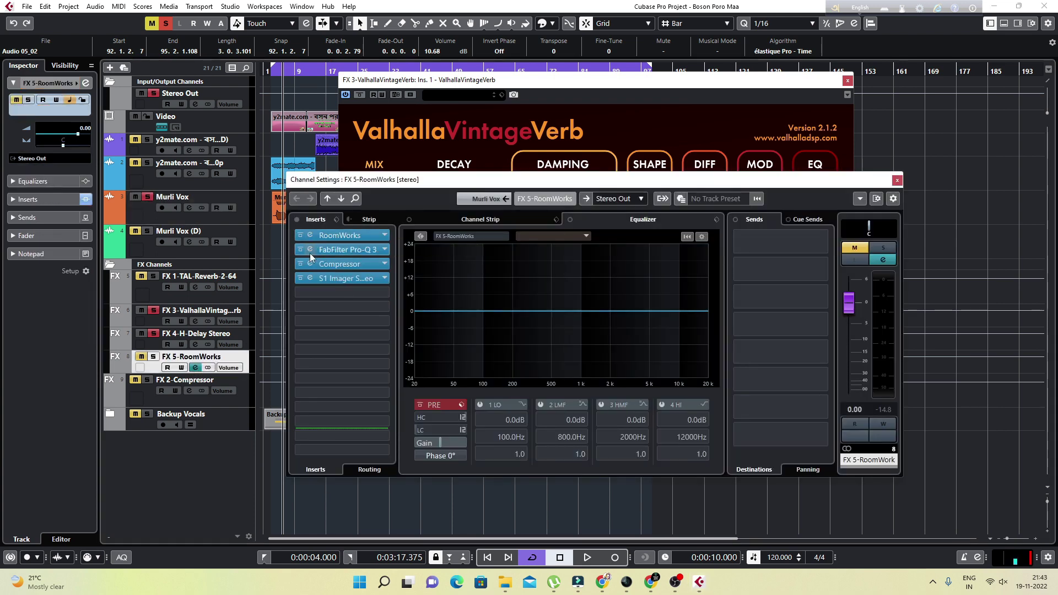
pyautogui.click(310, 236)
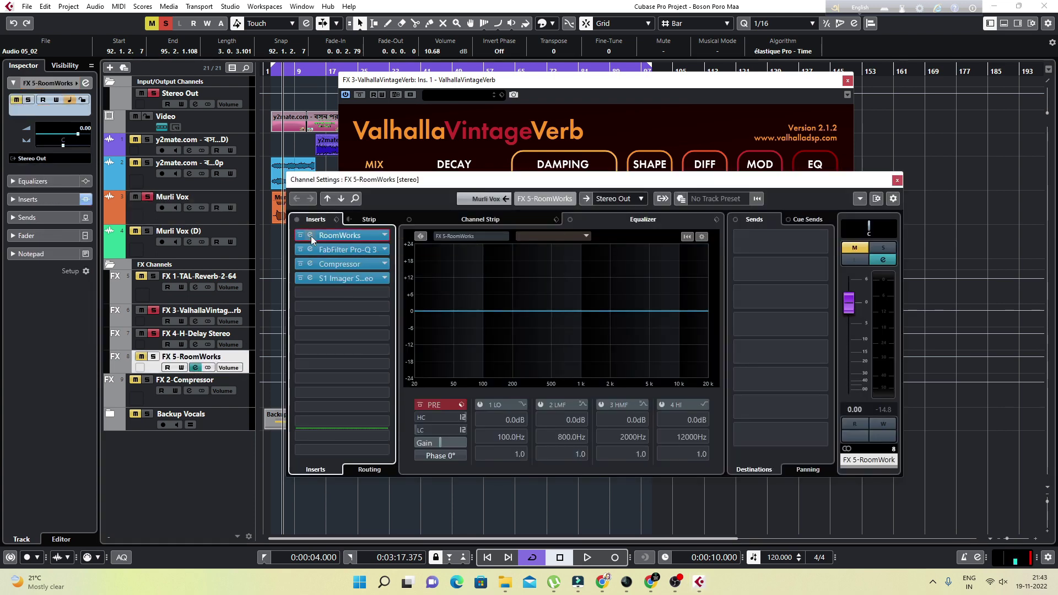
pyautogui.moveTo(718, 158); pyautogui.dragTo(608, 241)
pyautogui.click(897, 181)
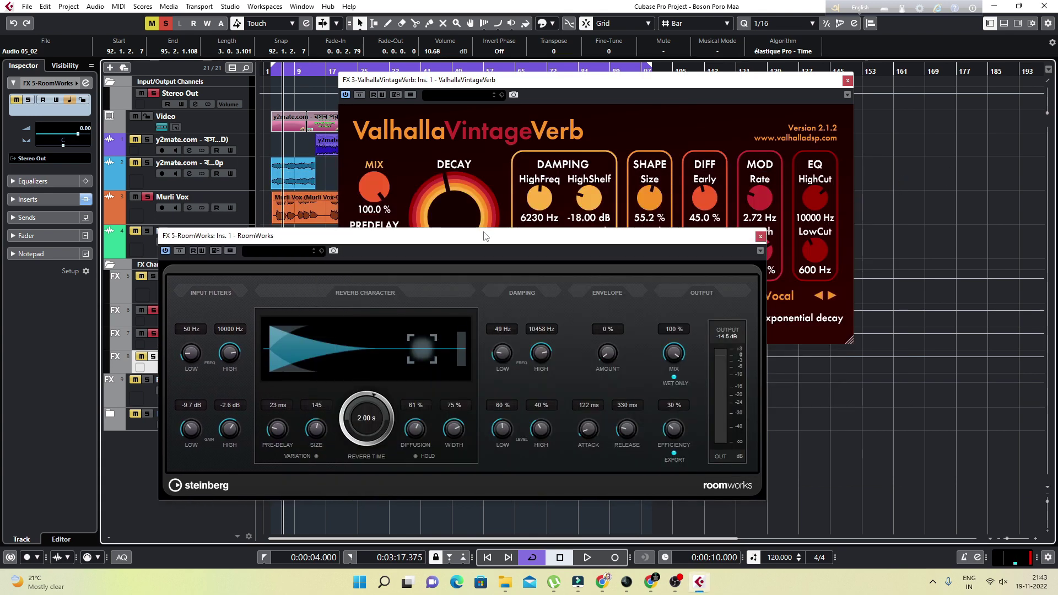
pyautogui.moveTo(486, 236); pyautogui.dragTo(478, 272)
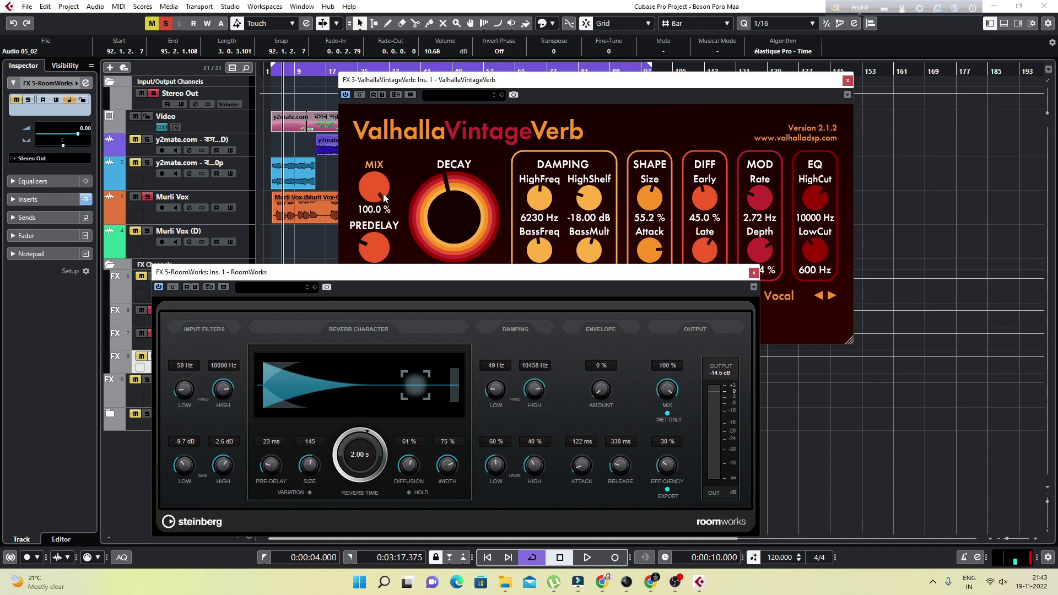
pyautogui.moveTo(605, 83); pyautogui.dragTo(645, 49)
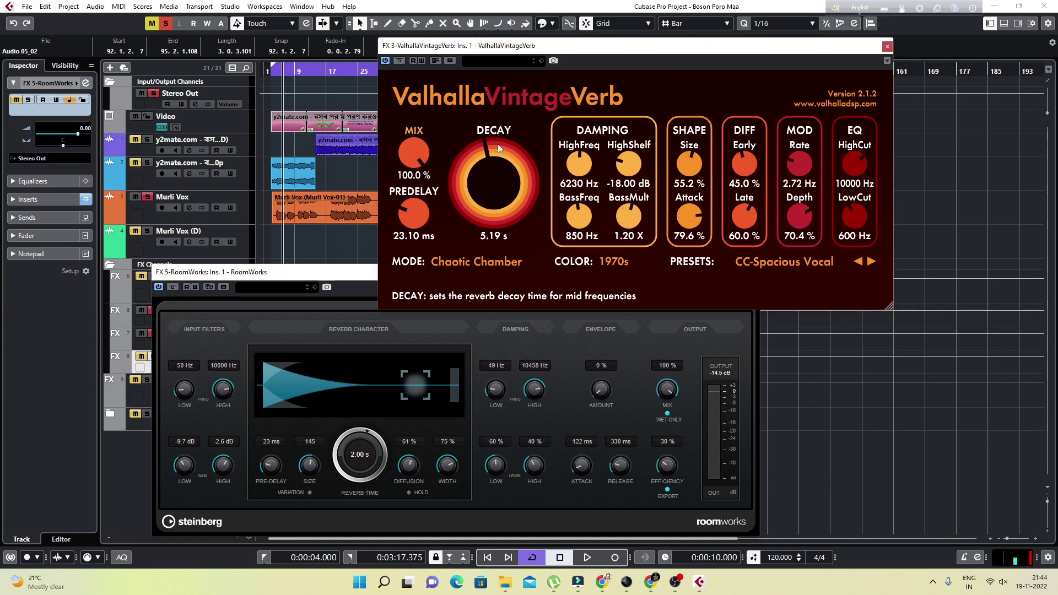
# Step: Shorten the ValhallaVintageVerb decay during vocal playback and set it to 2 s
pyautogui.press('space')
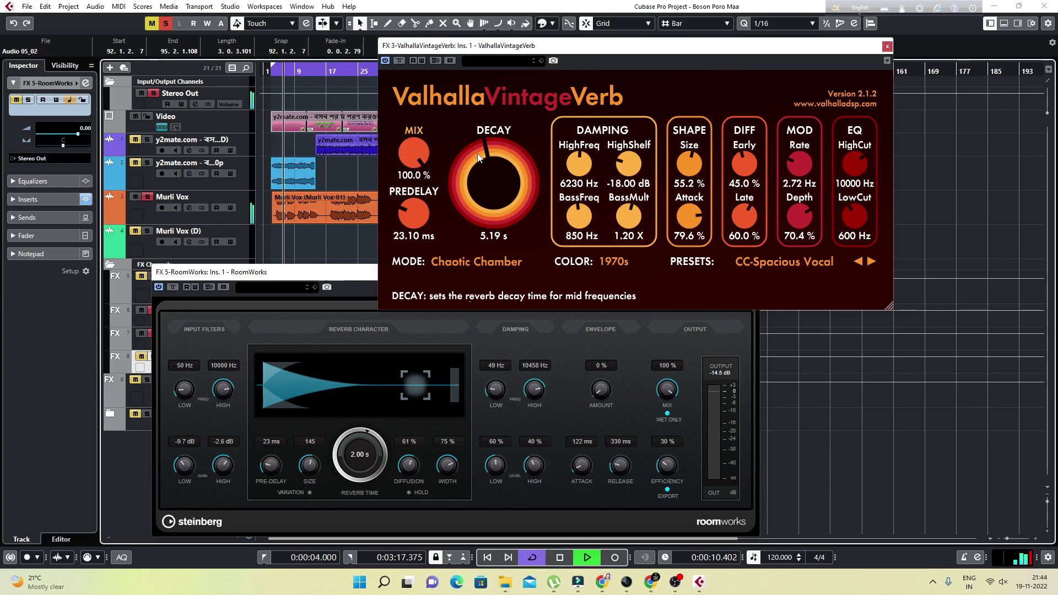
pyautogui.moveTo(478, 158); pyautogui.dragTo(470, 167)
pyautogui.click(493, 235)
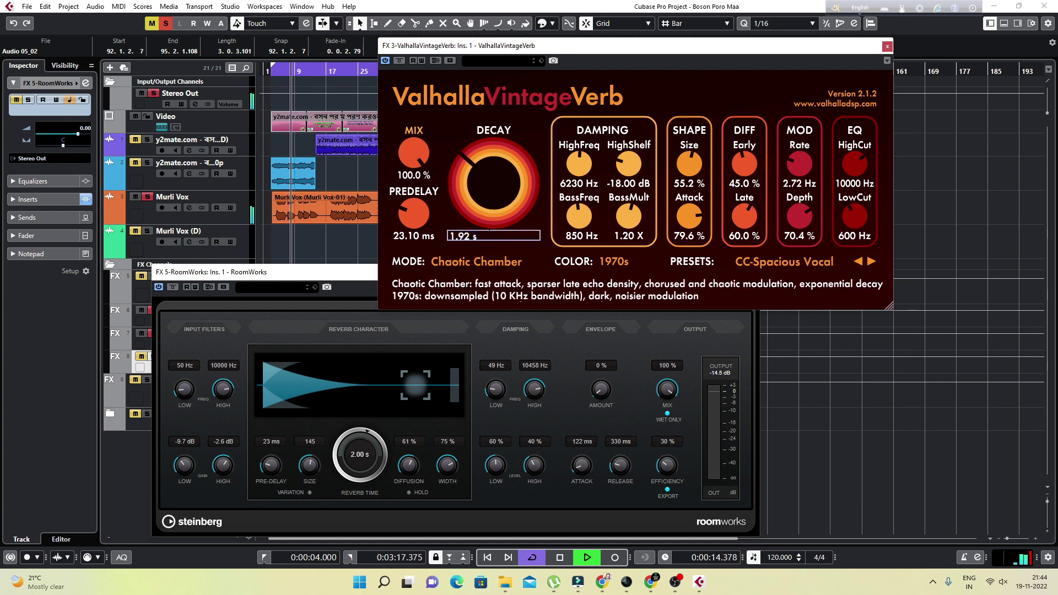
pyautogui.press('BackSpace')
pyautogui.write('2')
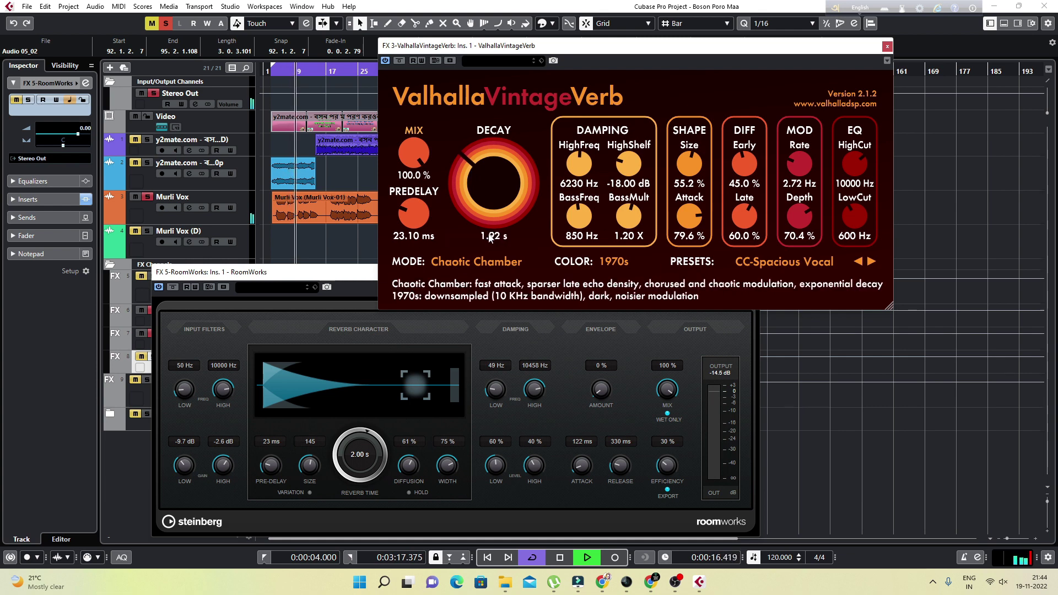
pyautogui.click(489, 238)
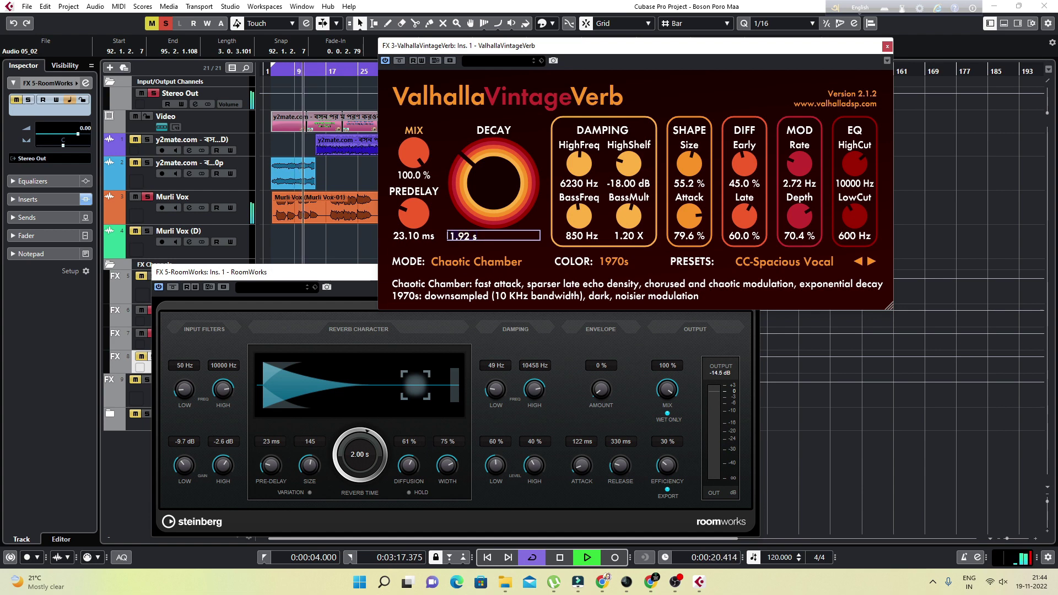
pyautogui.press('BackSpace')
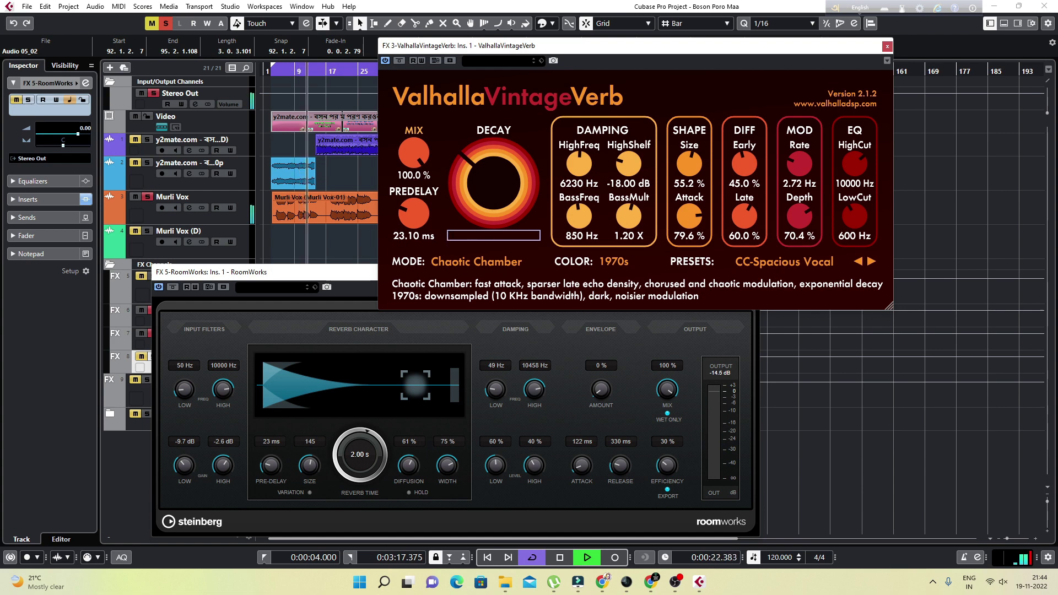
pyautogui.write('2')
pyautogui.press('Return')
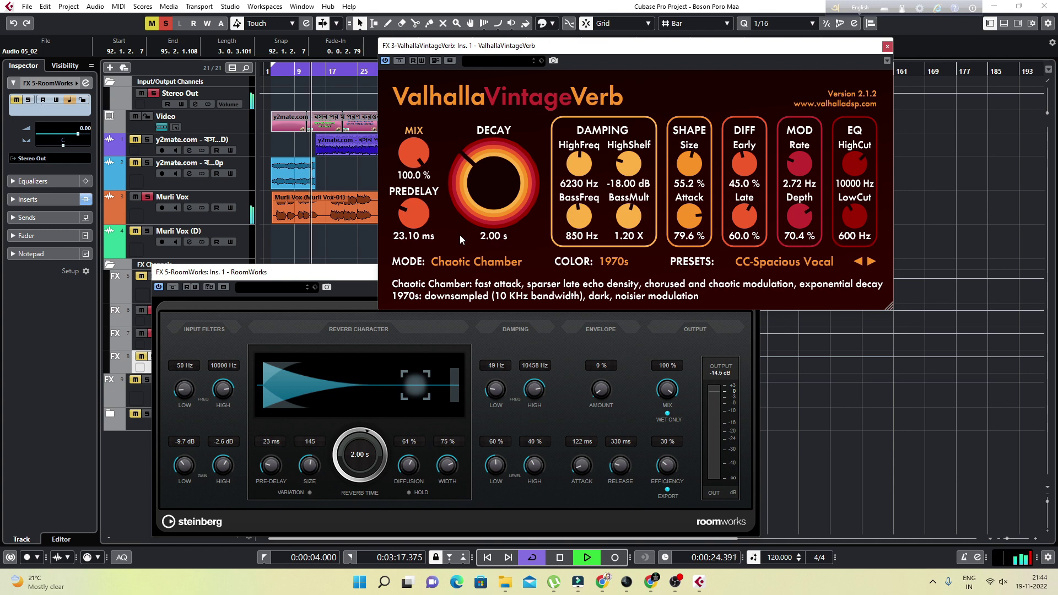
# Step: Restart playback to audition the shorter reverb, raise the decay to 2.93 s, and audition the vocal again
pyautogui.press('space')
pyautogui.press('space')
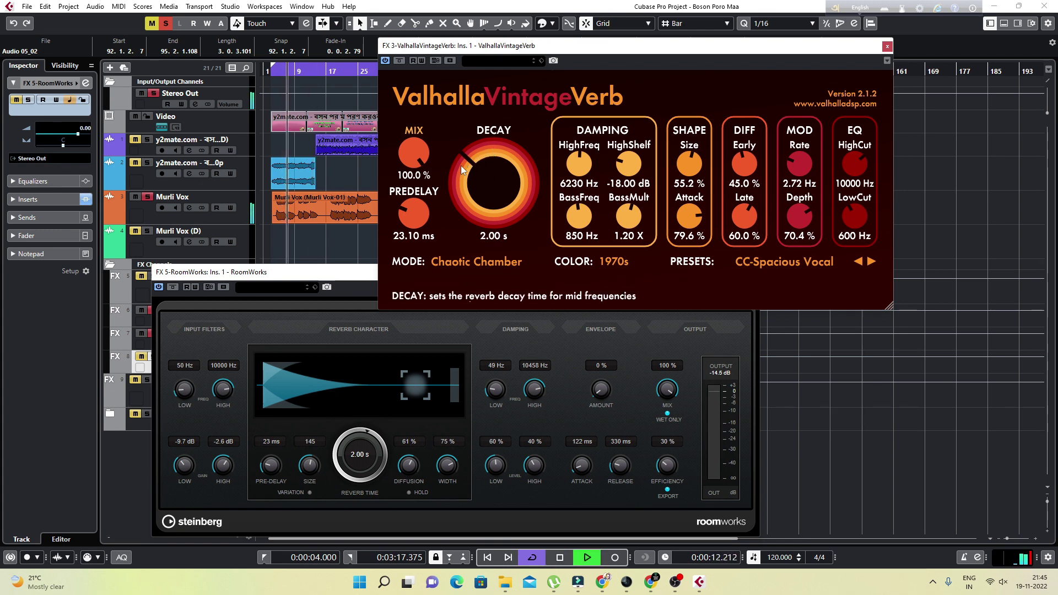
pyautogui.press('space')
pyautogui.scroll(1, 462, 157)
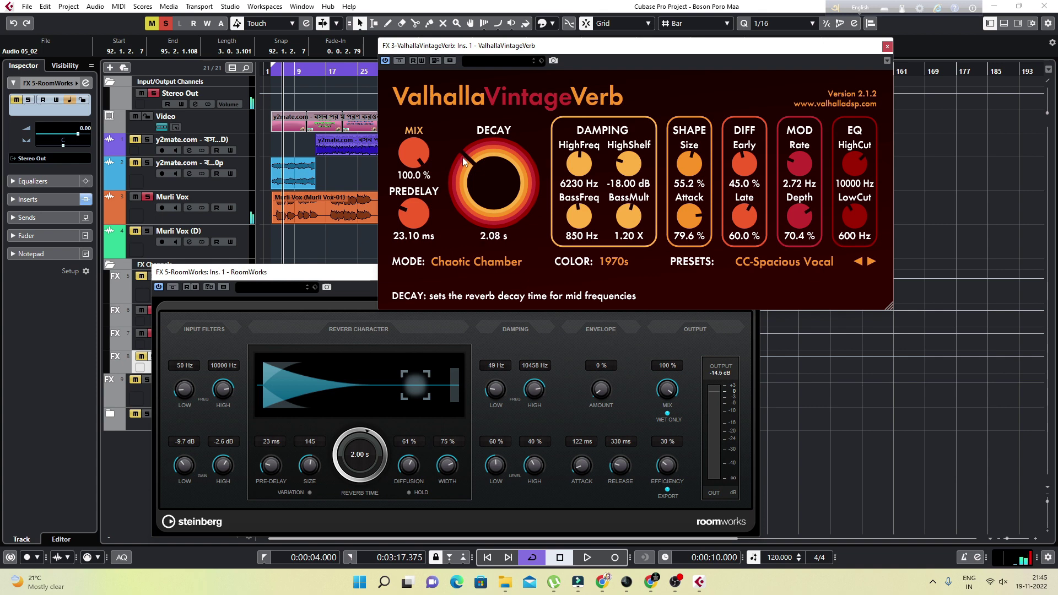
pyautogui.scroll(10, 464, 156)
pyautogui.press('space')
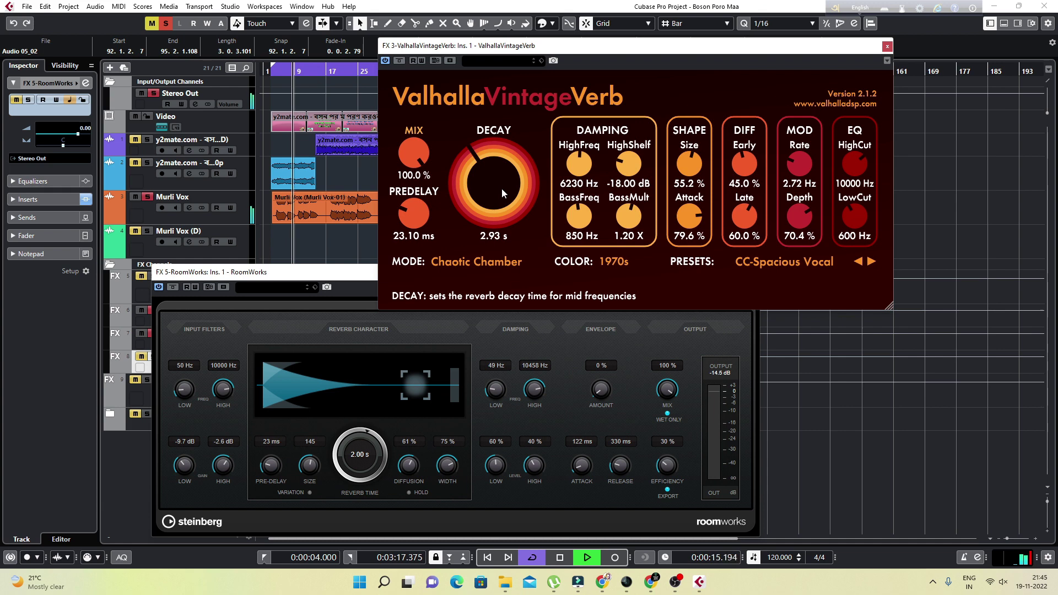
pyautogui.press('space')
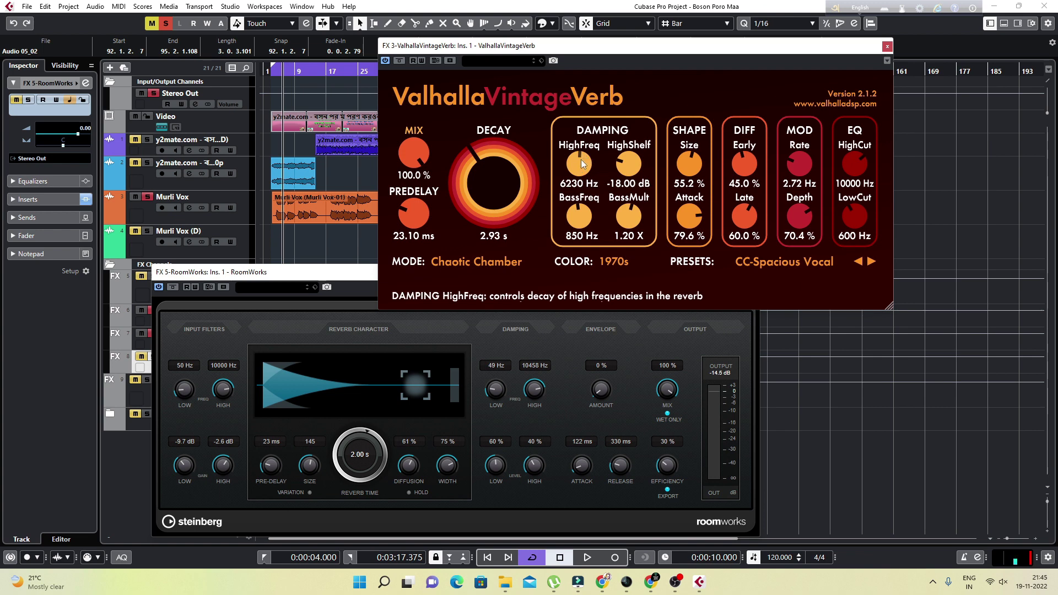
# Step: Set ValhallaVintageVerb's damping HighFreq to 4360 Hz and HighShelf to -15.41 dB while the vocal plays
pyautogui.moveTo(575, 158); pyautogui.dragTo(575, 174)
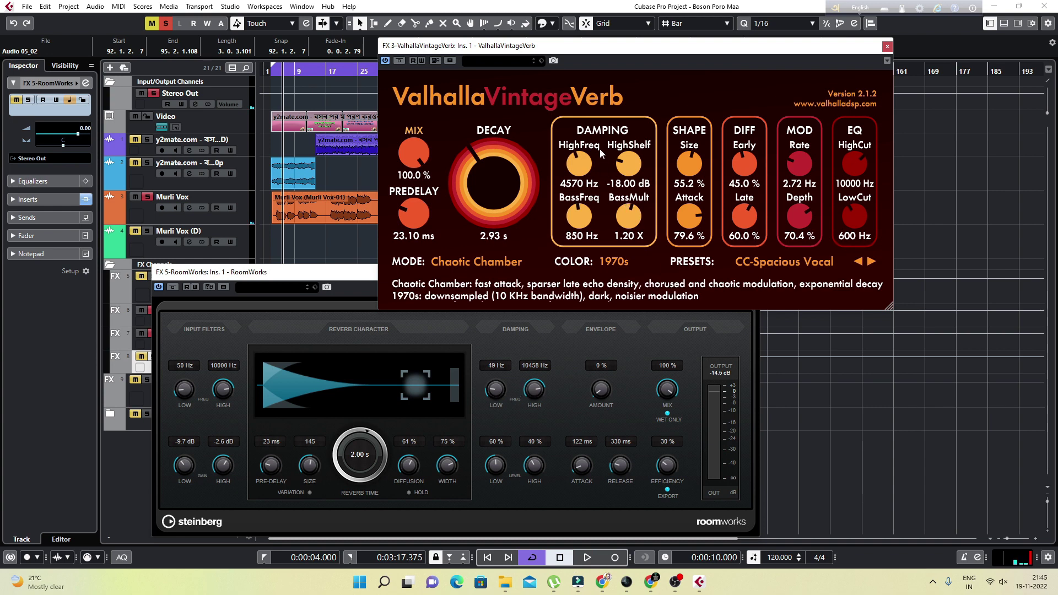
pyautogui.press('space')
pyautogui.moveTo(574, 157); pyautogui.dragTo(629, 157)
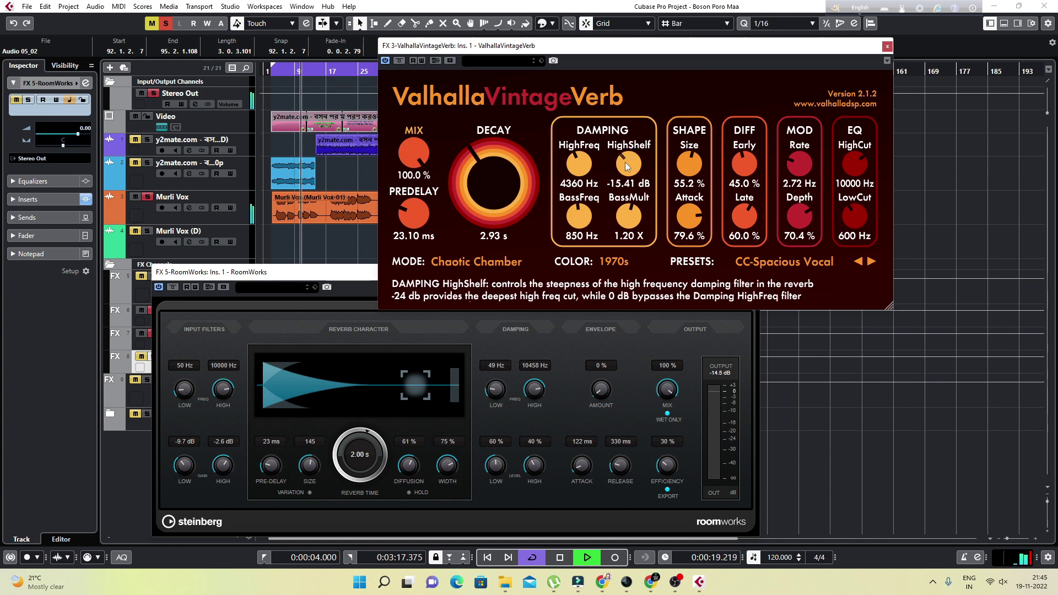
# Step: Reduce the damping BassFreq to 690 Hz, raise HighFreq to 9170 Hz, and lower BassFreq further during playback
pyautogui.moveTo(577, 213); pyautogui.dragTo(577, 223)
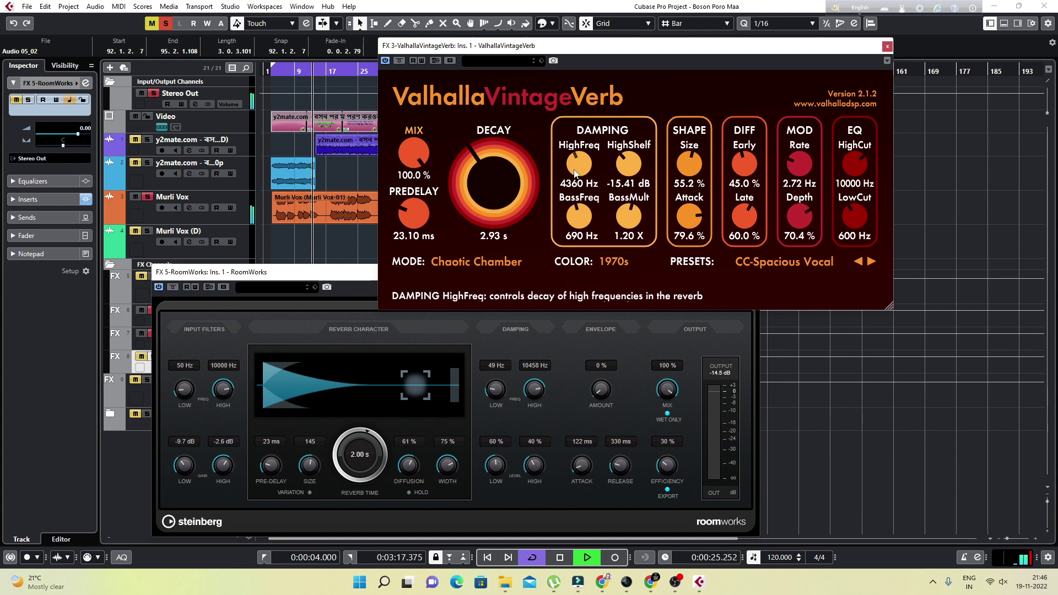
pyautogui.moveTo(575, 172); pyautogui.dragTo(584, 141)
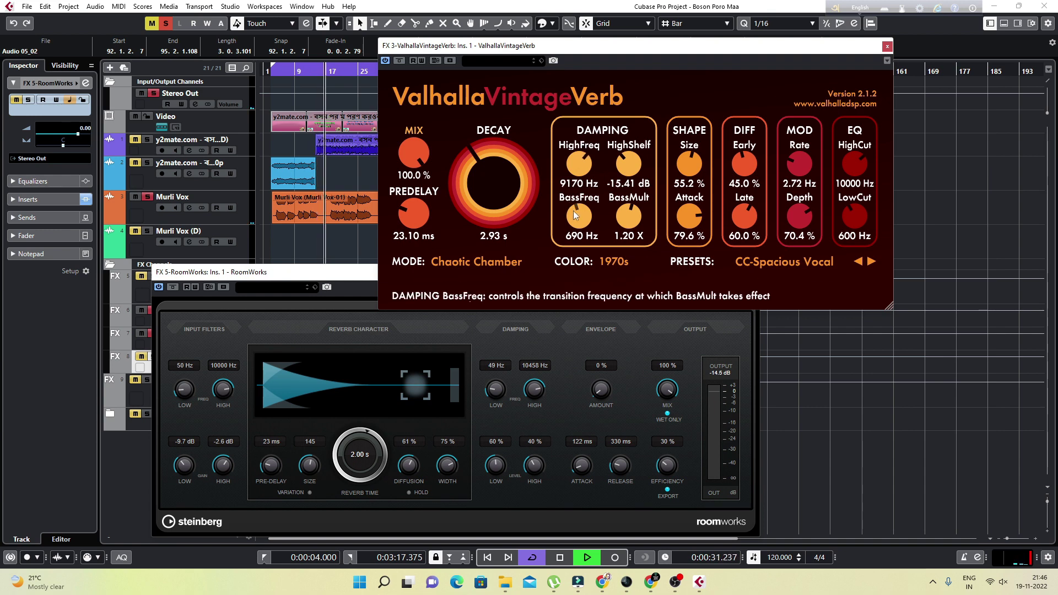
pyautogui.moveTo(574, 211); pyautogui.dragTo(571, 236)
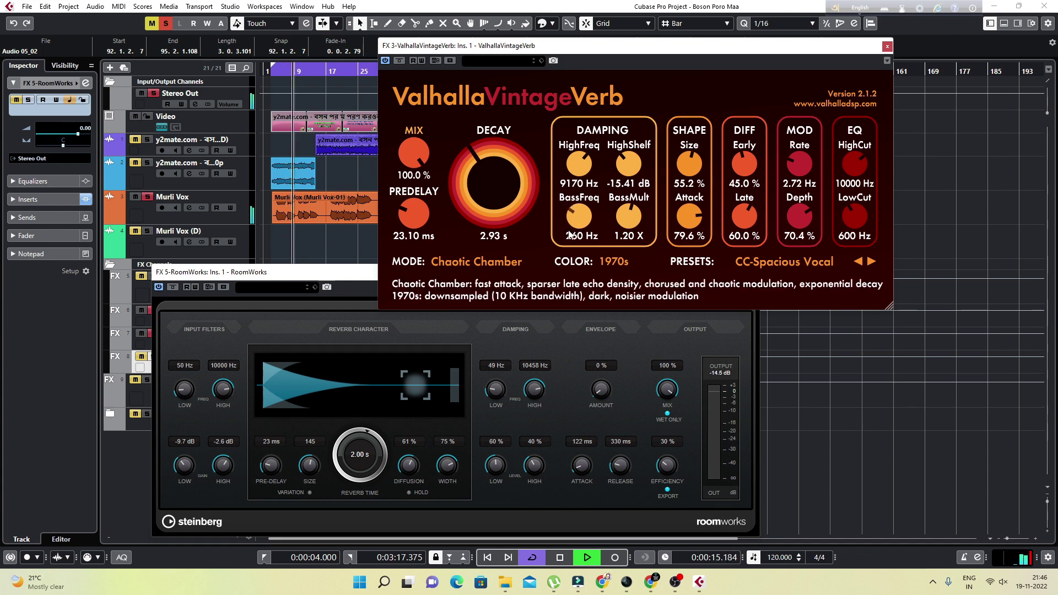
# Step: Restart the vocal playback and try ValhallaVintageVerb's damping HighShelf at -8.64 dB and at -11.62 dB
pyautogui.press('space')
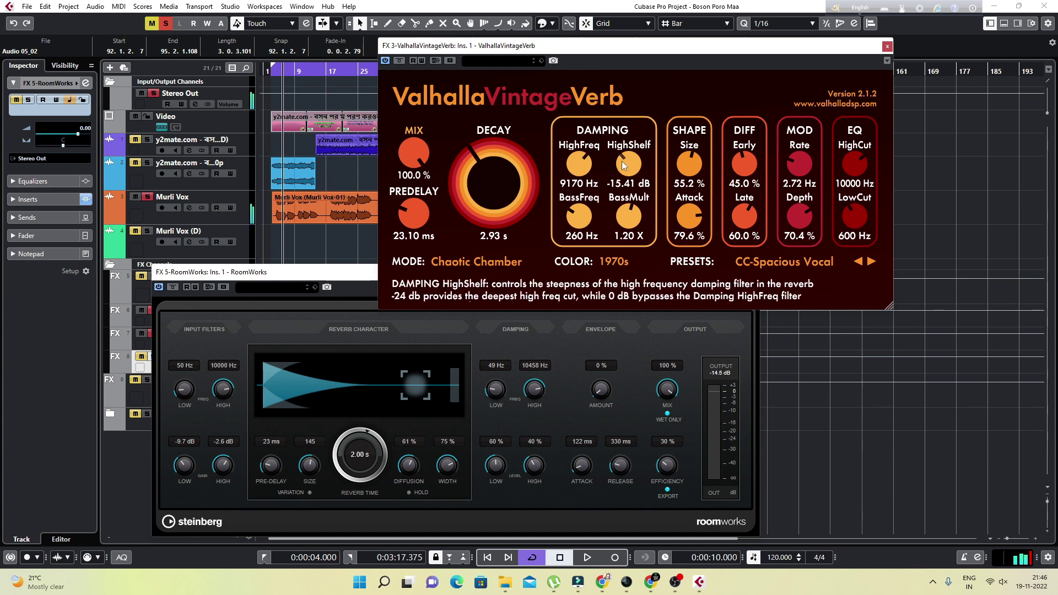
pyautogui.press('space')
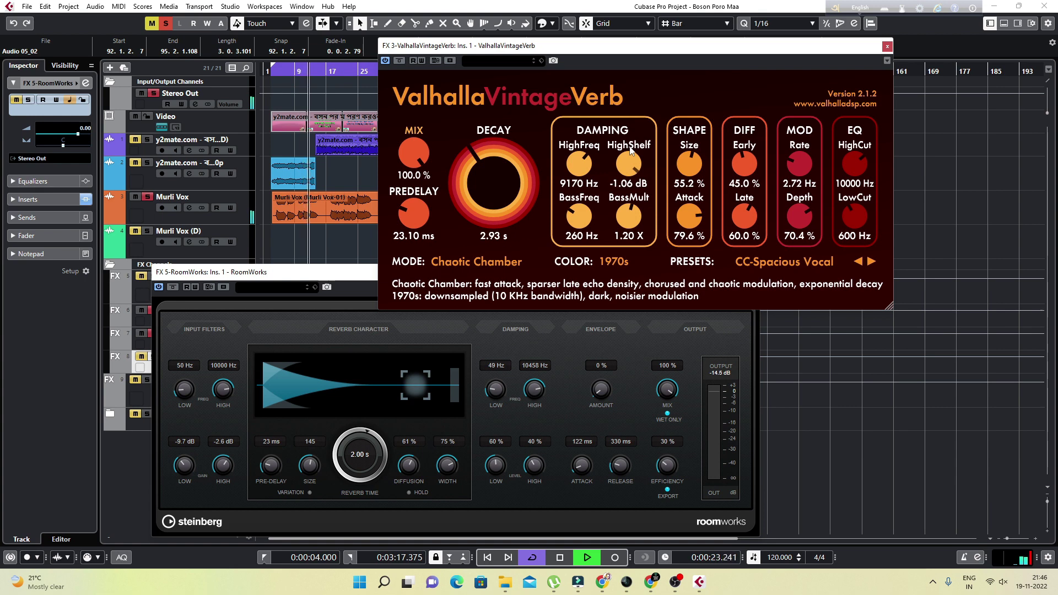
pyautogui.moveTo(632, 151); pyautogui.dragTo(633, 189)
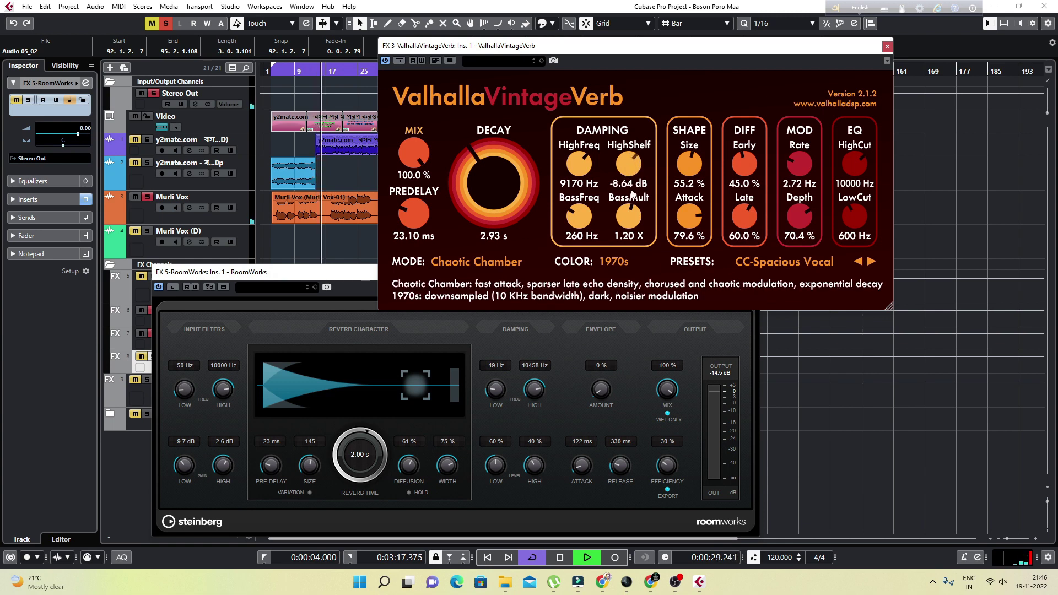
pyautogui.press('space')
pyautogui.press('space')
pyautogui.moveTo(628, 158); pyautogui.dragTo(629, 177)
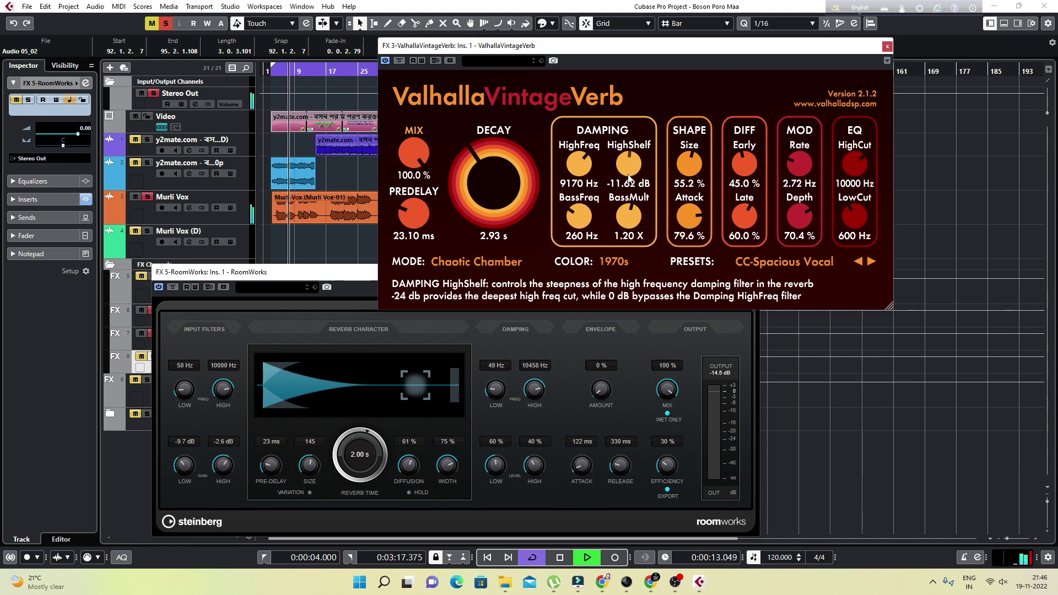
pyautogui.press('space')
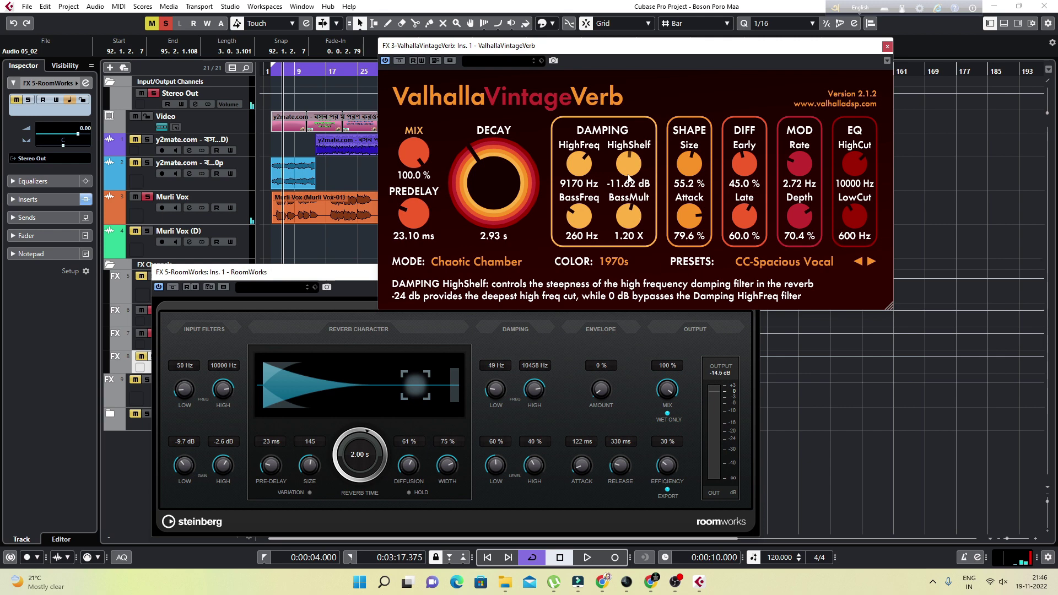
# Step: Try the damping HighShelf at -24.00 dB, then set it to -11.71 dB while auditioning the vocal
pyautogui.press('space')
pyautogui.press('space')
pyautogui.moveTo(627, 158); pyautogui.dragTo(638, 236)
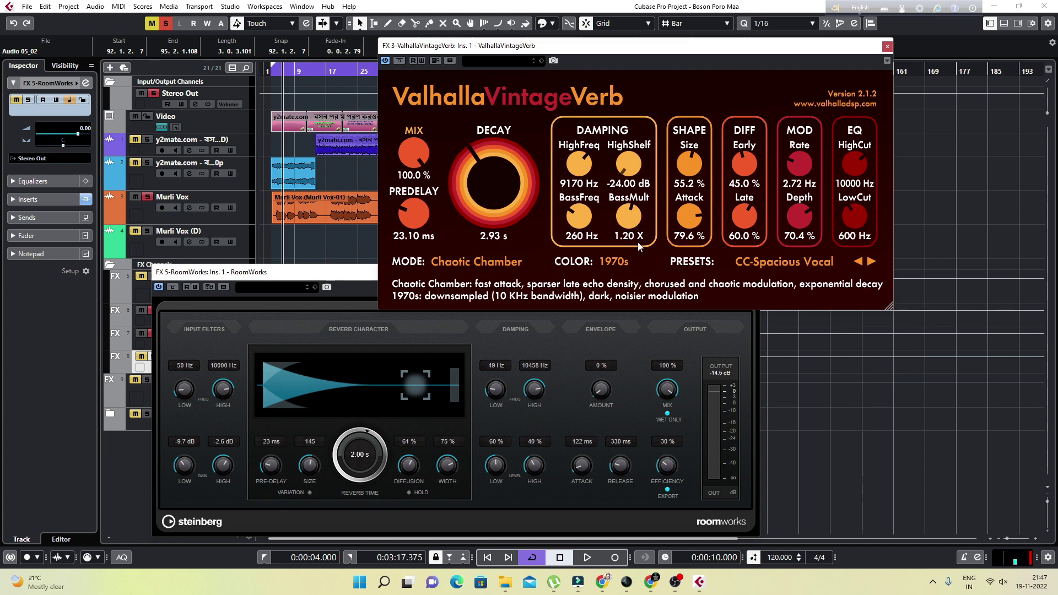
pyautogui.moveTo(639, 246); pyautogui.dragTo(633, 166)
pyautogui.press('space')
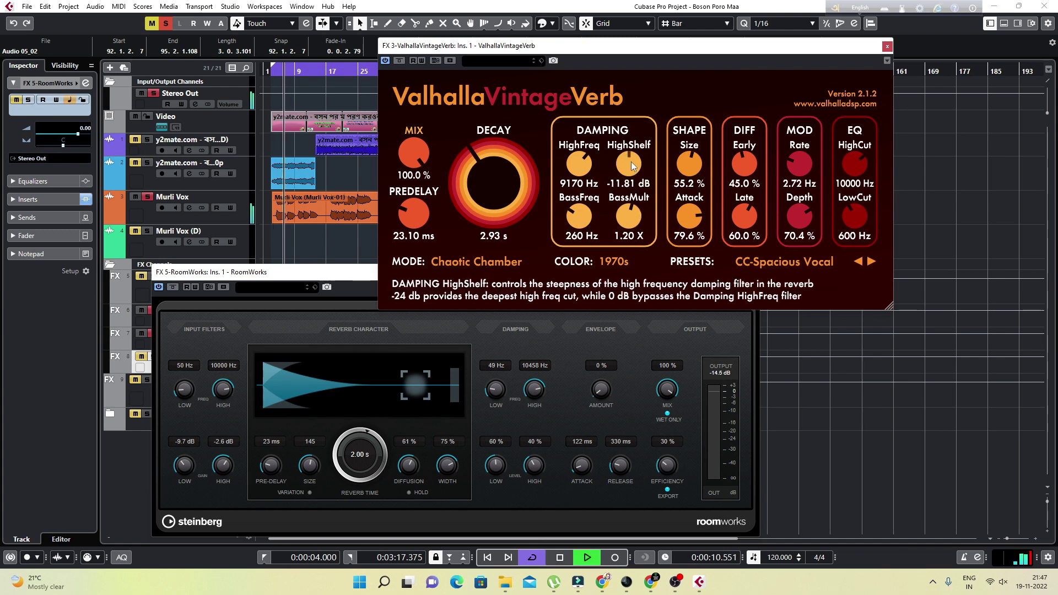
pyautogui.moveTo(632, 162); pyautogui.dragTo(632, 161)
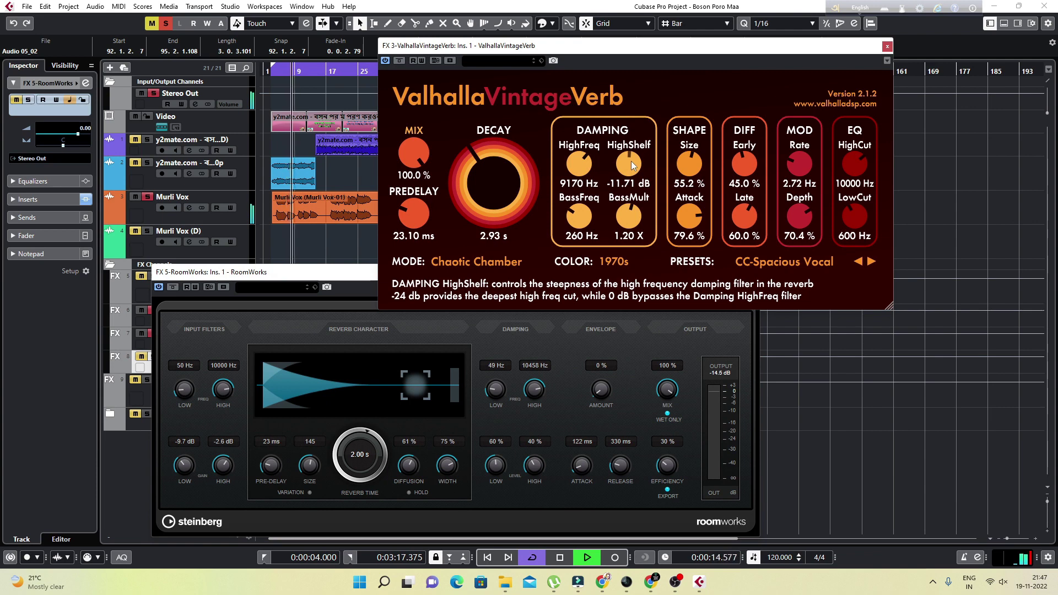
pyautogui.press('space')
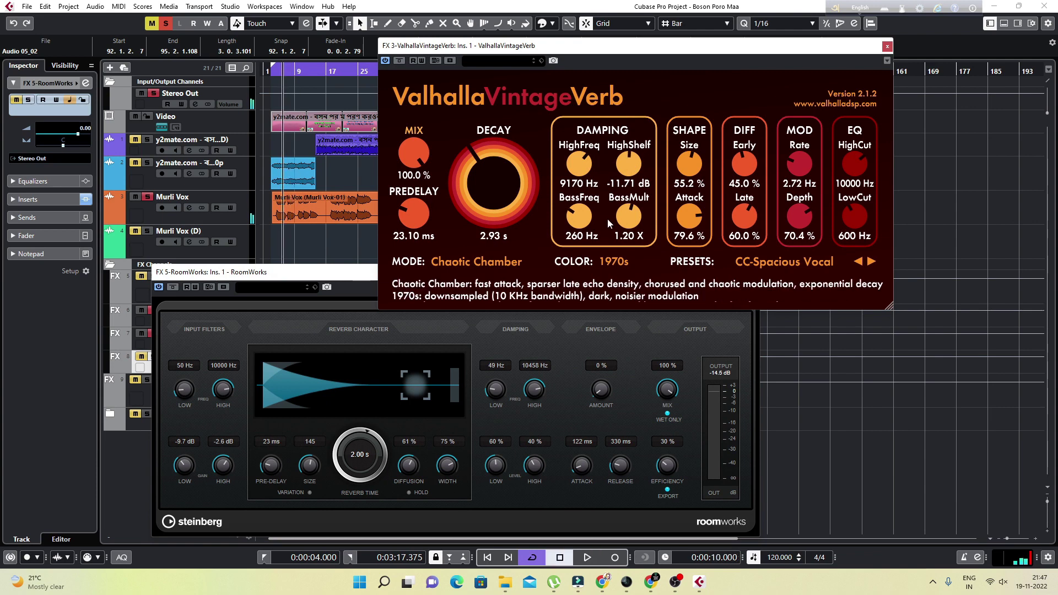
# Step: Set the damping BassFreq to 230 Hz and BassMult to 1.33 X during vocal playback
pyautogui.press('space')
pyautogui.moveTo(573, 215)
pyautogui.mouseDown()
pyautogui.moveTo(576, 255)
pyautogui.moveTo(583, 221)
pyautogui.mouseUp()
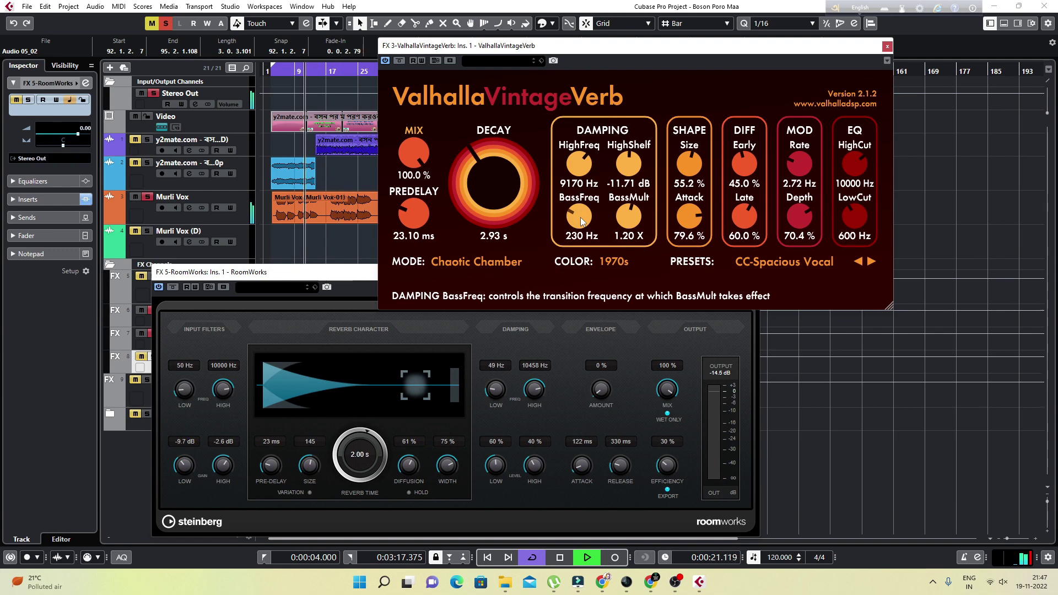
pyautogui.press('space')
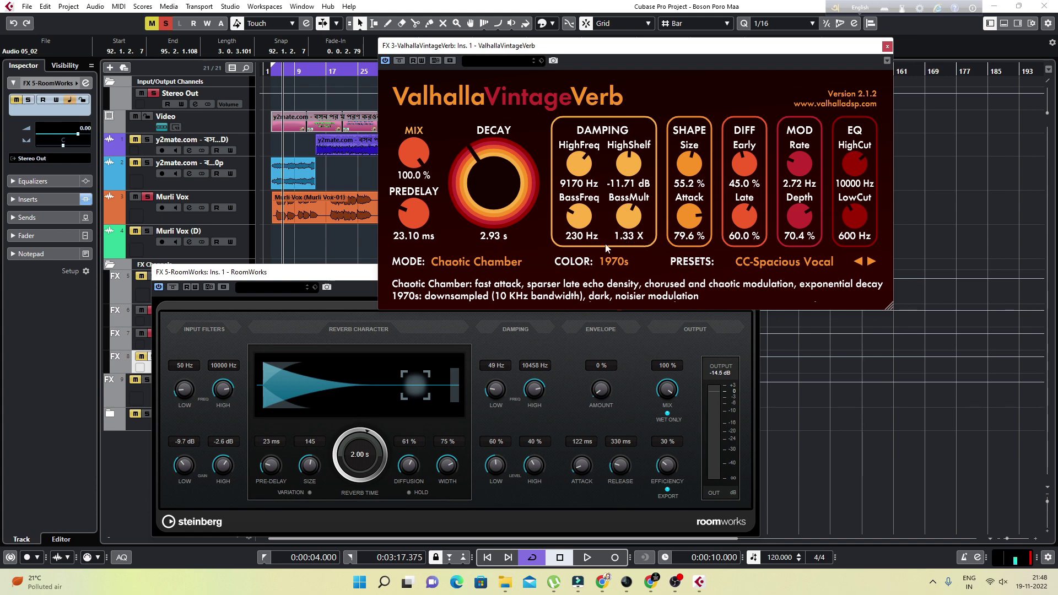
# Step: Try the damping BassMult at 1.51 X, then set it to 1.30 X and audition the vocal
pyautogui.press('space')
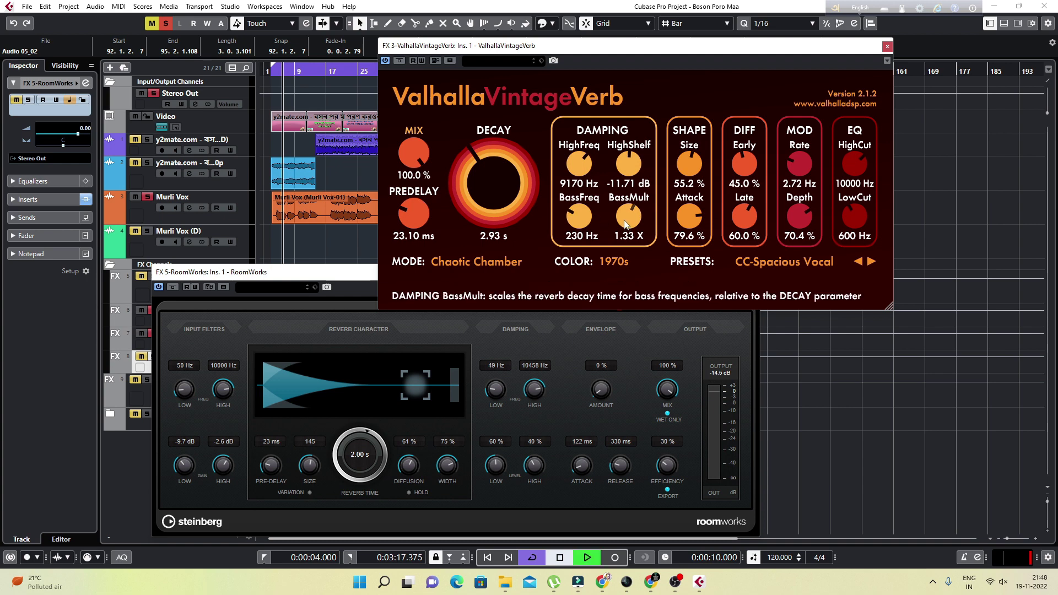
pyautogui.moveTo(625, 221); pyautogui.dragTo(625, 215)
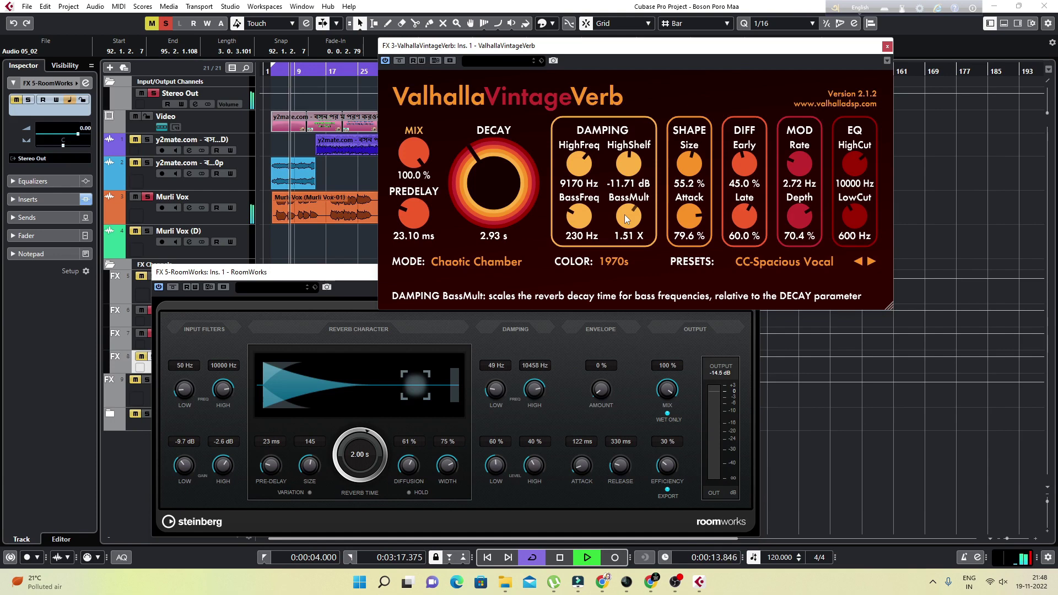
pyautogui.press('space')
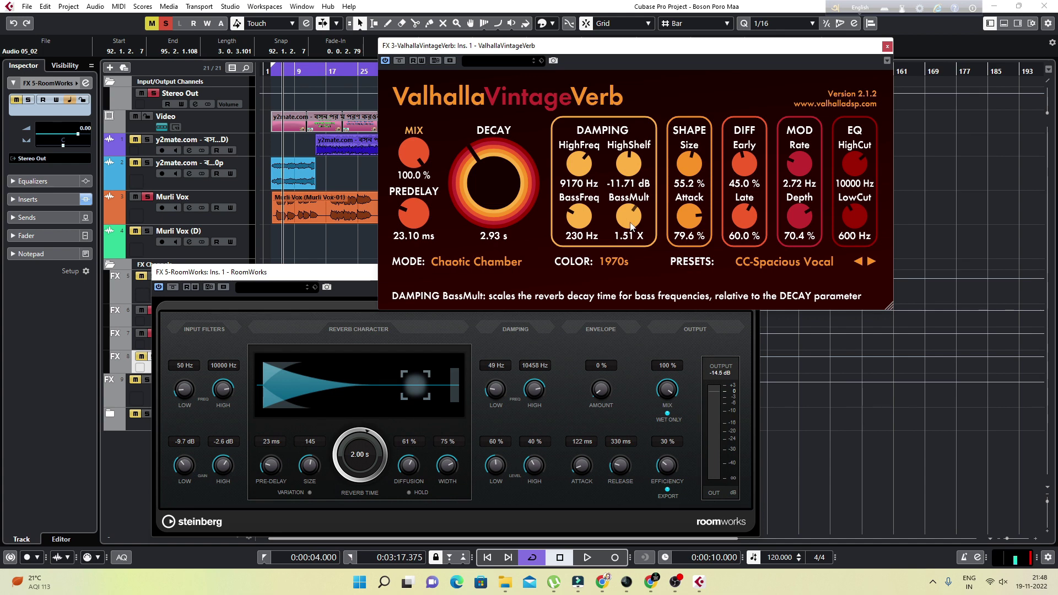
pyautogui.moveTo(630, 221); pyautogui.dragTo(631, 230)
pyautogui.press('space')
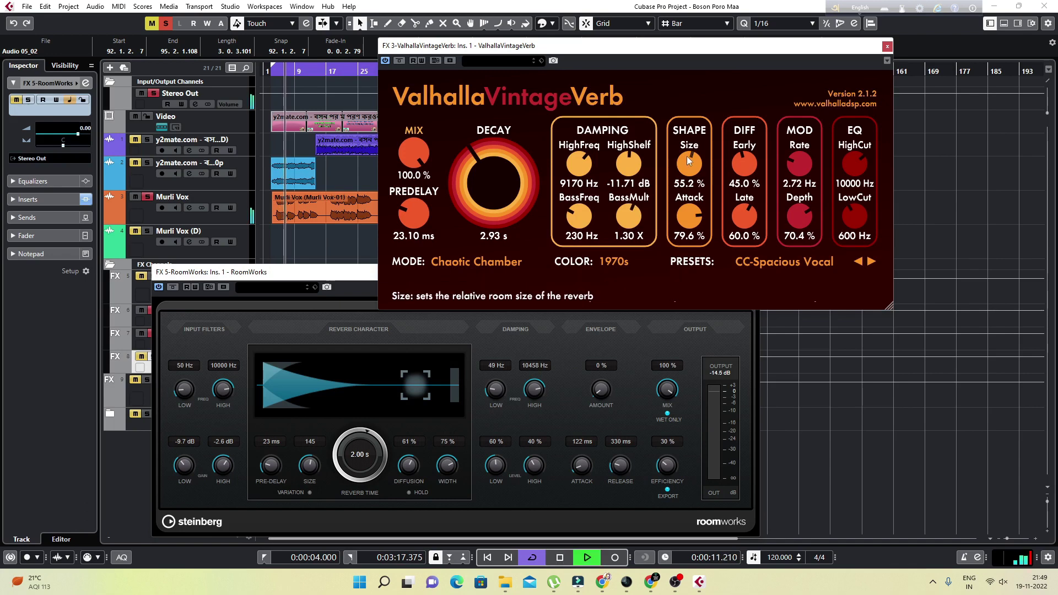
pyautogui.press('space')
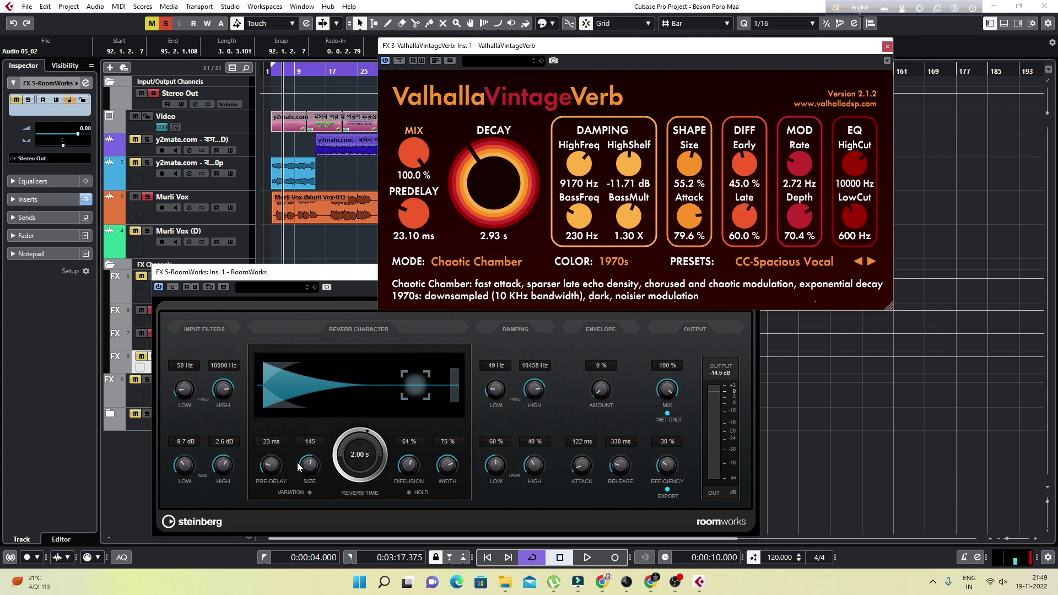
# Step: Set the reverb size in RoomWorks to 128
pyautogui.moveTo(307, 464); pyautogui.dragTo(312, 460)
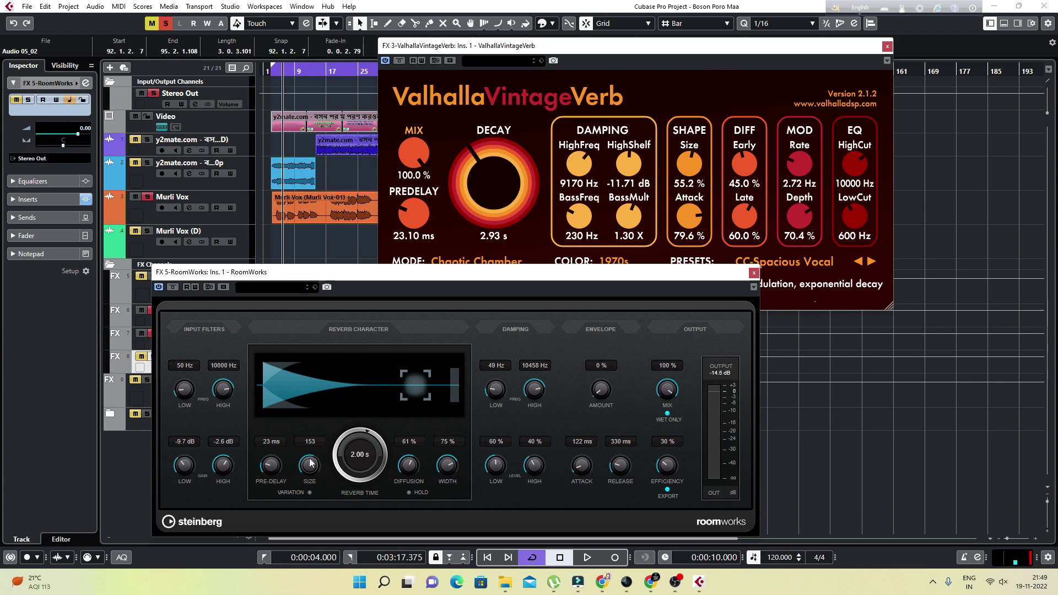
pyautogui.moveTo(311, 463); pyautogui.dragTo(312, 483)
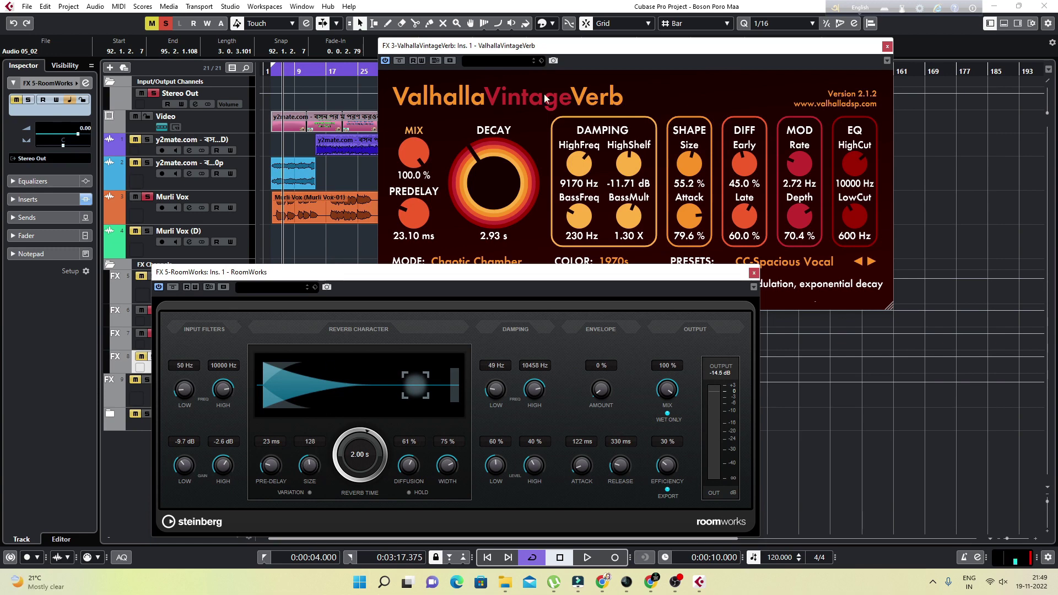
# Step: Raise ValhallaVintageVerb's Size to 88.4 % and audition the start of the vocal repeatedly
pyautogui.click(665, 45)
pyautogui.press('space')
pyautogui.moveTo(689, 164); pyautogui.dragTo(703, 122)
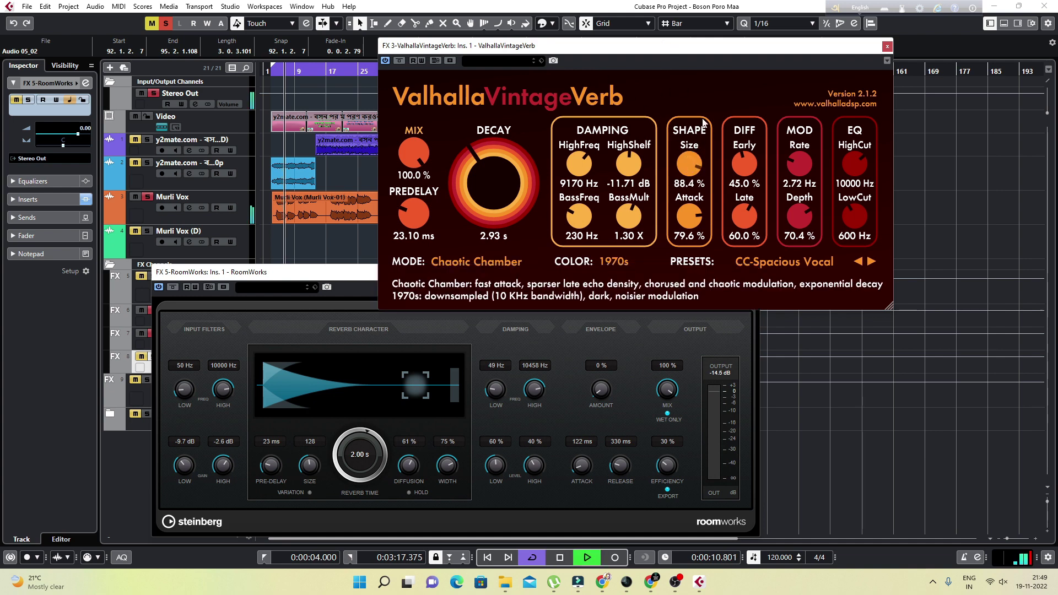
pyautogui.moveTo(684, 157)
pyautogui.press('space')
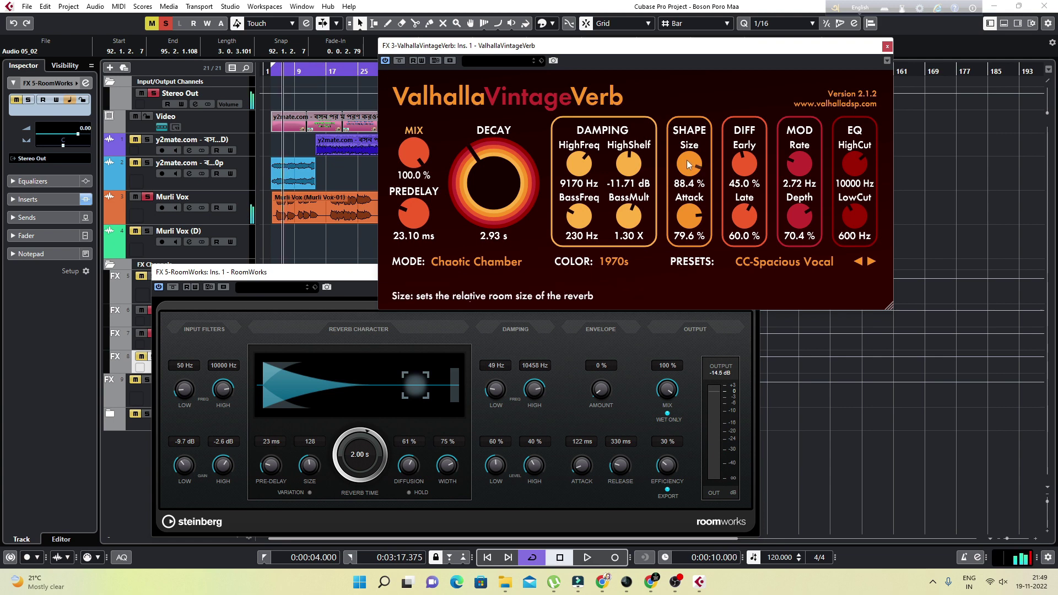
pyautogui.press('space')
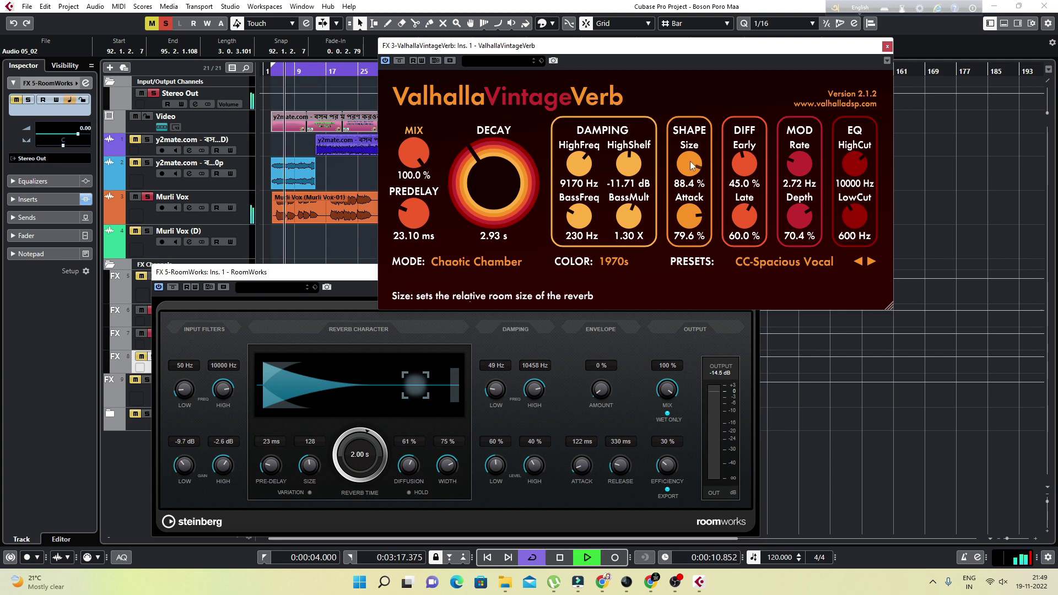
pyautogui.press('space')
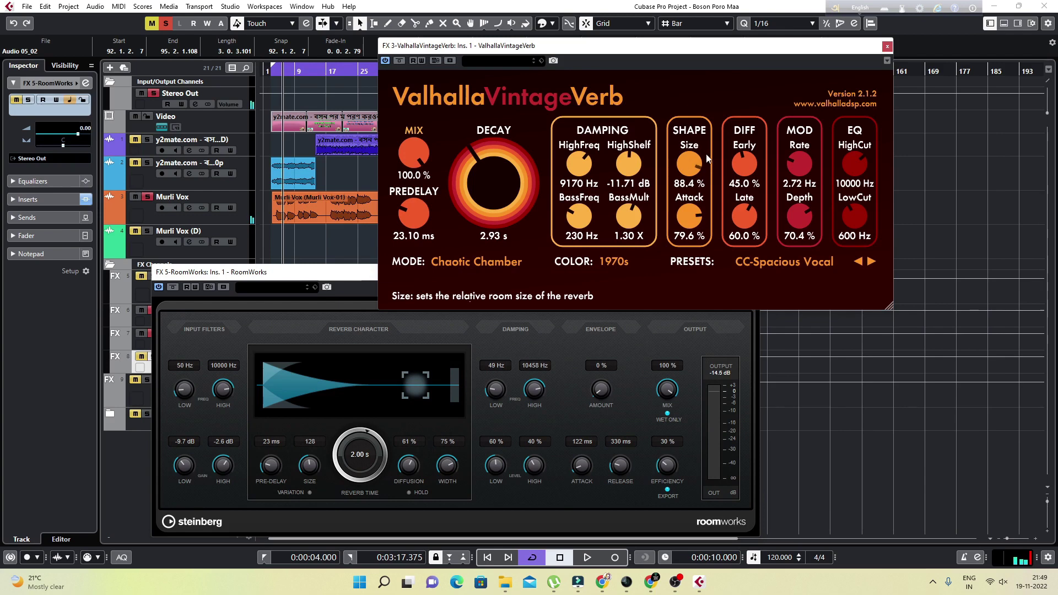
# Step: Drop ValhallaVintageVerb's Size to 0.0 %, then set it to 37.2 % and audition the vocal
pyautogui.moveTo(693, 160); pyautogui.dragTo(695, 335)
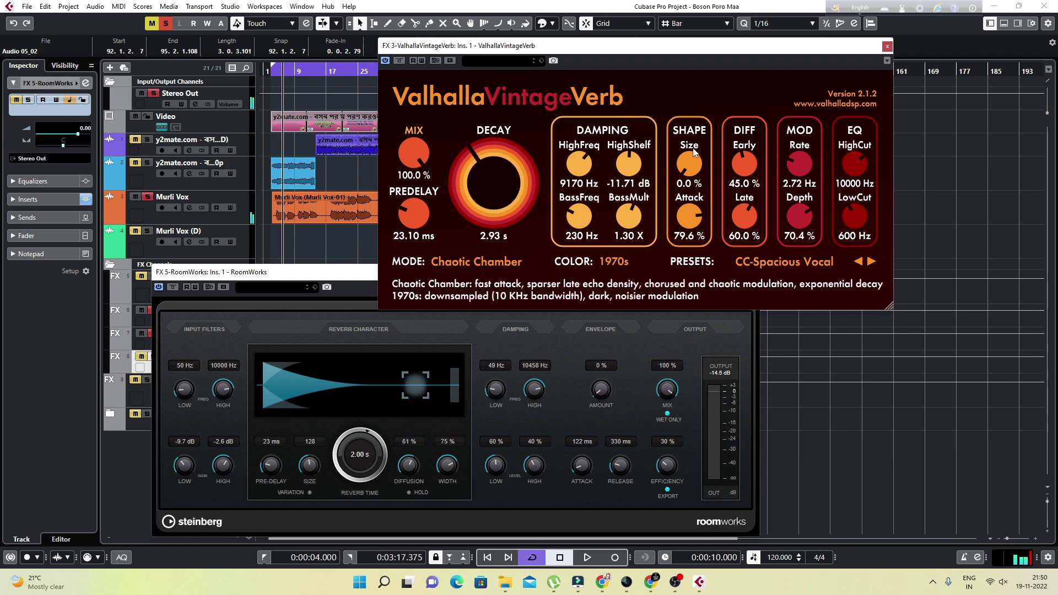
pyautogui.moveTo(684, 165)
pyautogui.mouseDown()
pyautogui.moveTo(691, 118)
pyautogui.moveTo(686, 157)
pyautogui.mouseUp()
pyautogui.press('space')
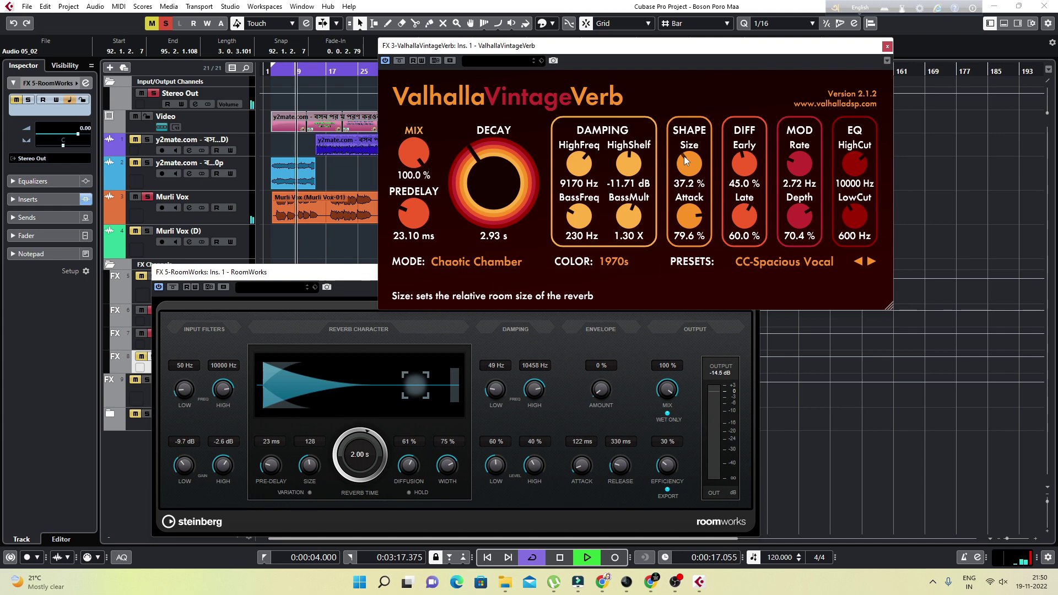
pyautogui.press('space')
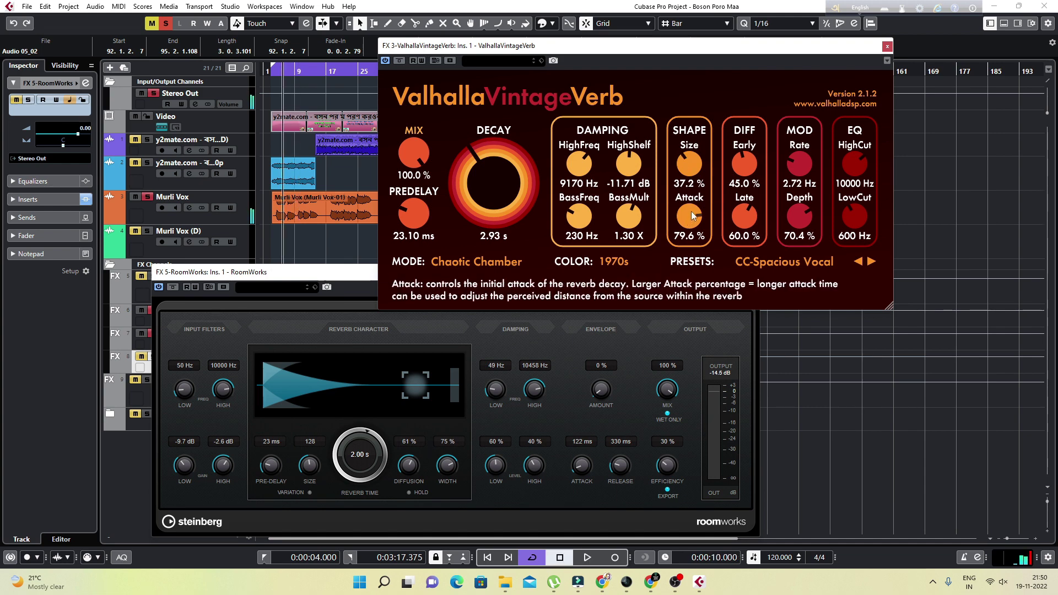
# Step: Lower ValhallaVintageVerb's Attack to 17.6 % while auditioning the vocal
pyautogui.moveTo(691, 211); pyautogui.dragTo(683, 293)
pyautogui.press('space')
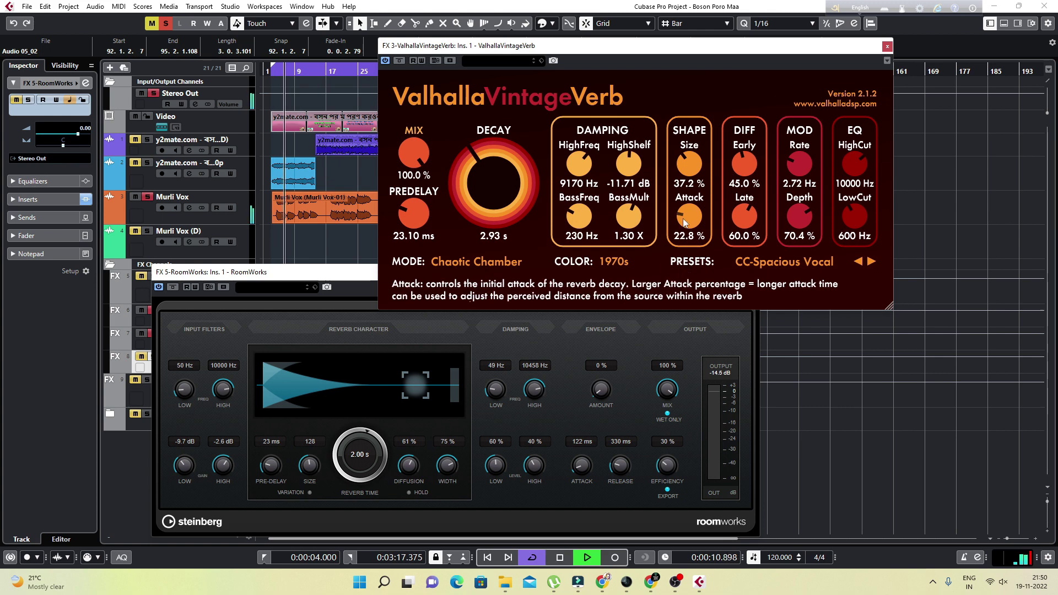
pyautogui.moveTo(684, 218); pyautogui.dragTo(684, 228)
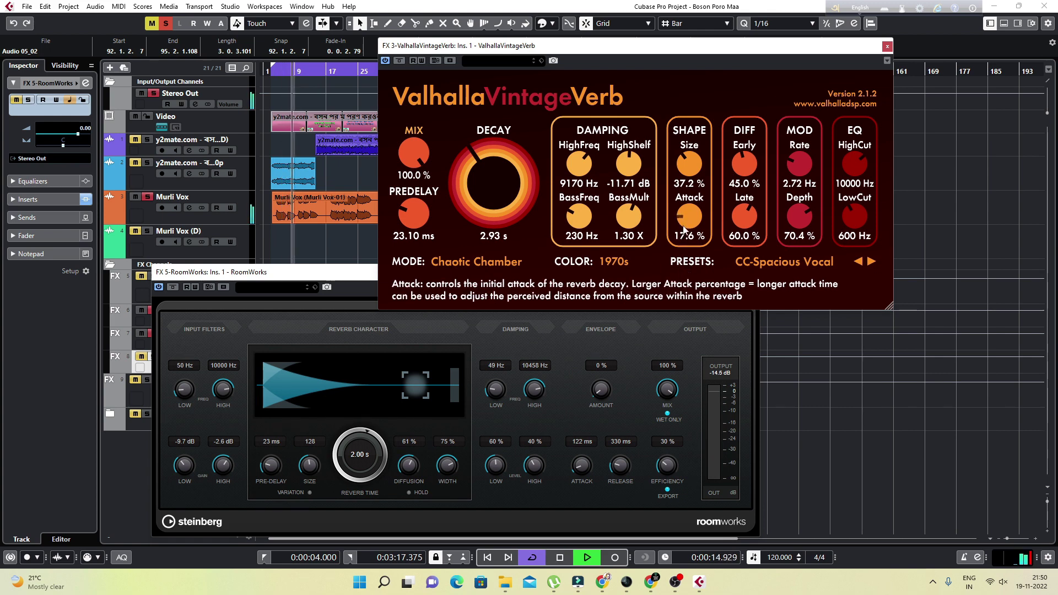
pyautogui.press('space')
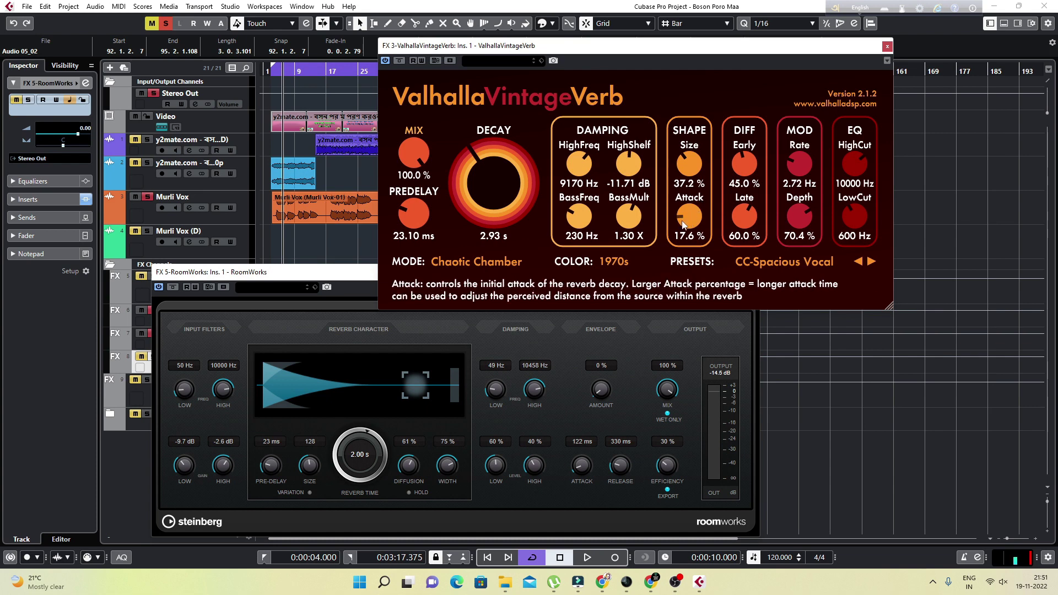
# Step: Restart playback and fine-tune ValhallaVintageVerb's Attack to 18.0 %
pyautogui.press('space')
pyautogui.scroll(2, 684, 224)
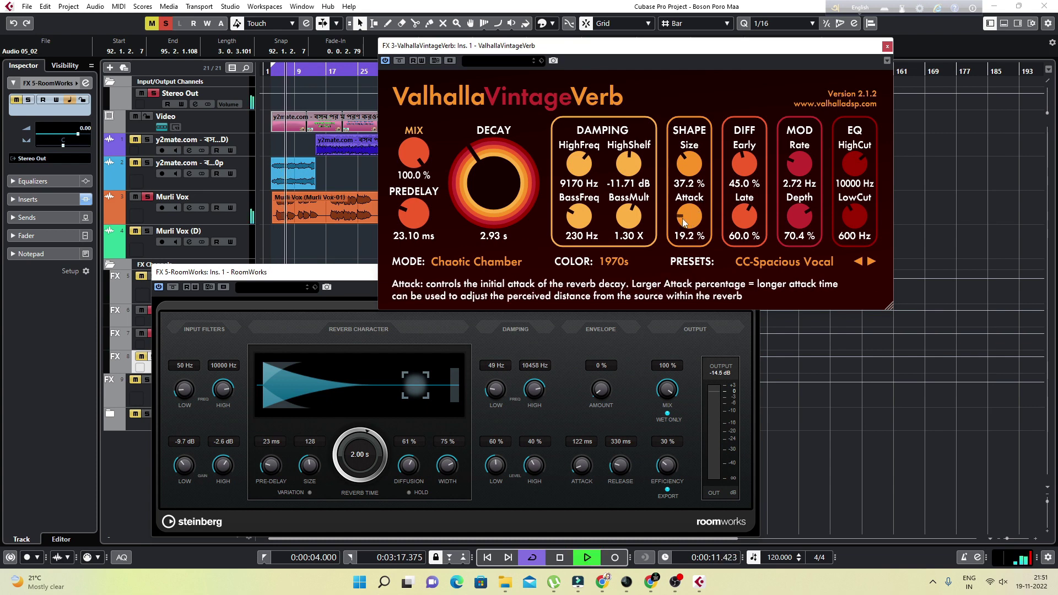
pyautogui.scroll(-1, 684, 224)
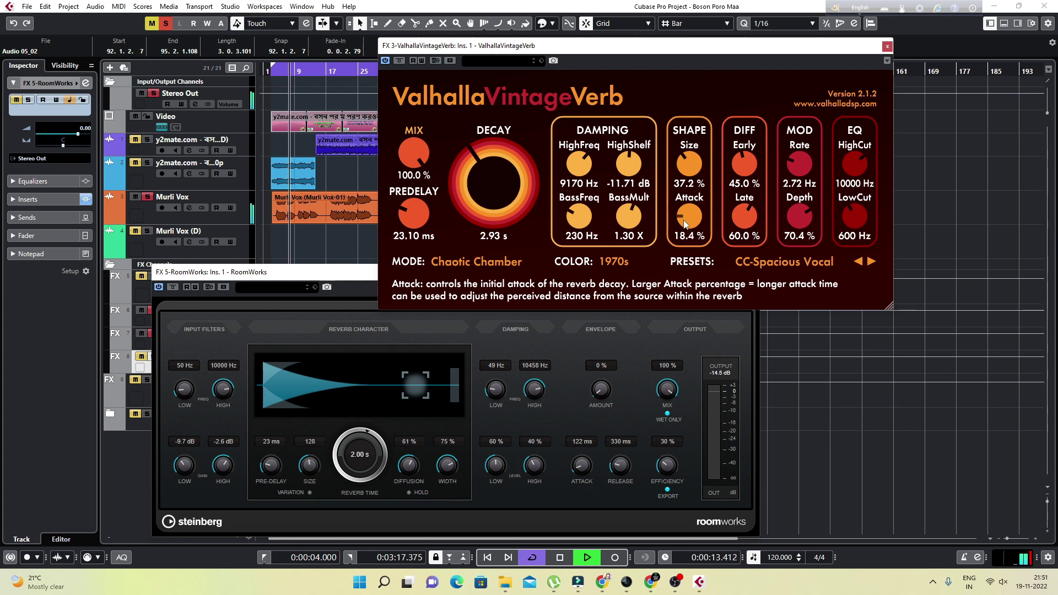
pyautogui.scroll(-1, 685, 223)
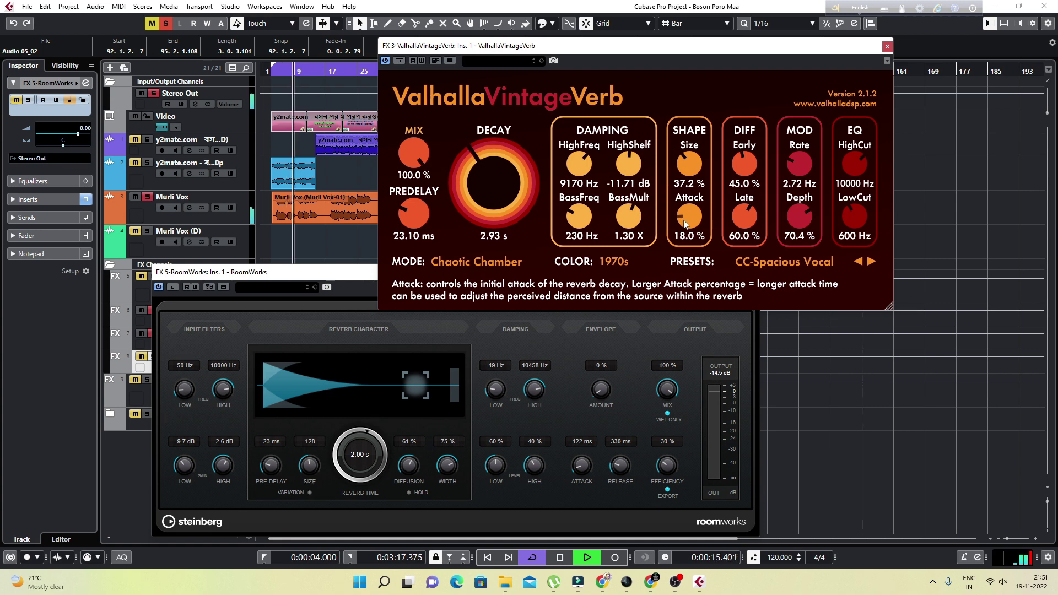
pyautogui.press('space')
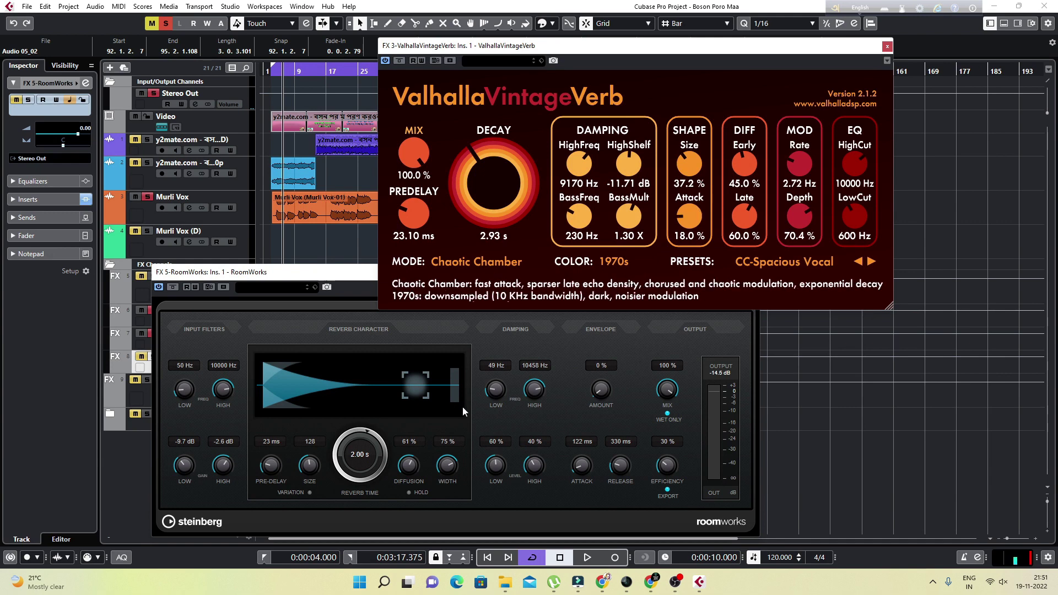
# Step: Set RoomWorks' diffusion to 63 % and raise ValhallaVintageVerb's Early diffusion to 87.0 % during vocal playback
pyautogui.moveTo(397, 471); pyautogui.dragTo(402, 467)
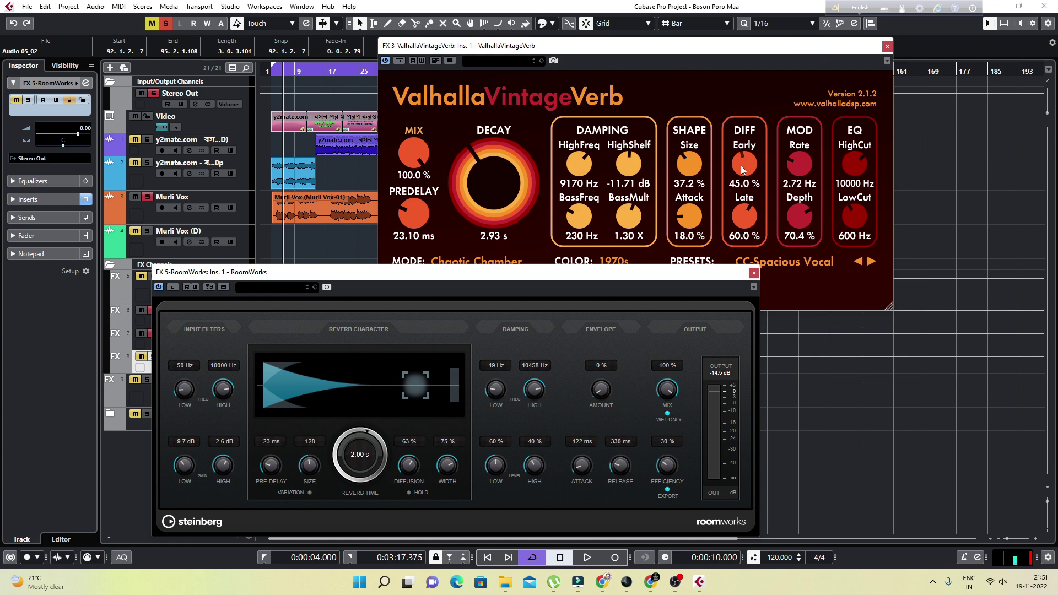
pyautogui.press('space')
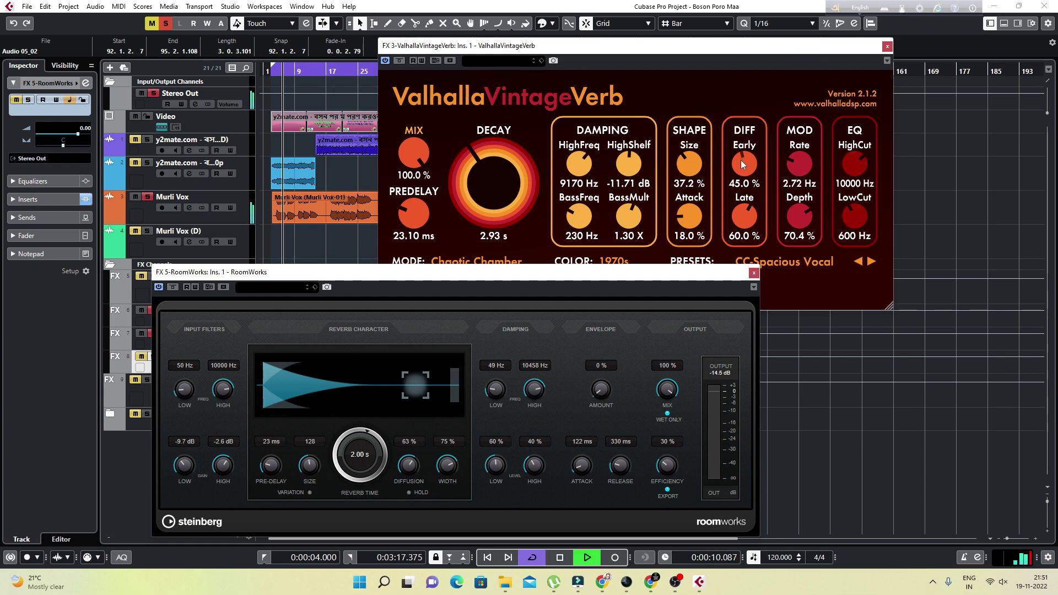
pyautogui.moveTo(741, 160); pyautogui.dragTo(754, 101)
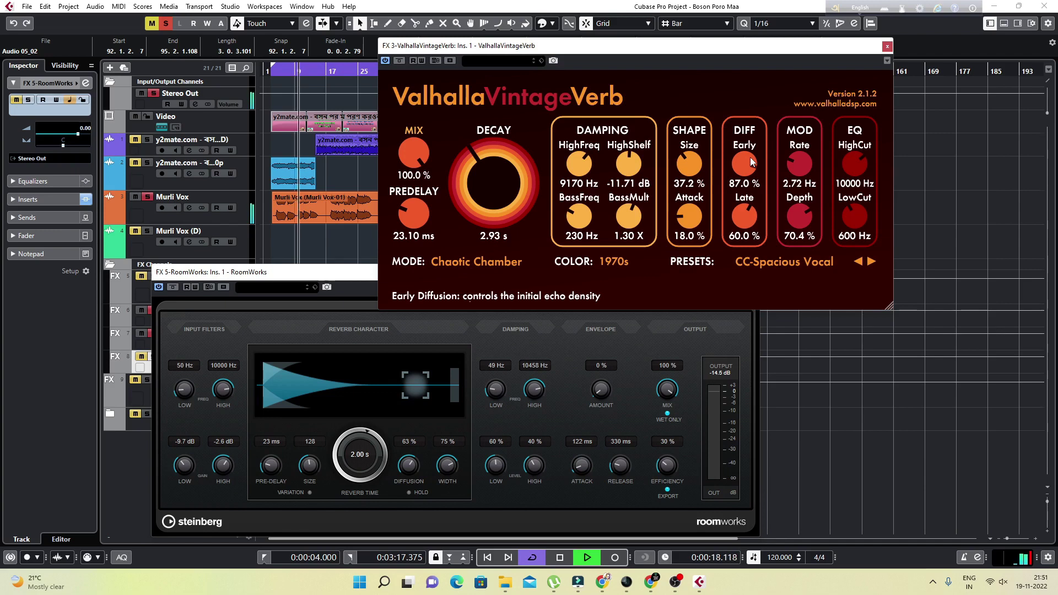
# Step: Lower ValhallaVintageVerb's Early diffusion to 73.8 % and its Late diffusion to 57.6 % during vocal playback
pyautogui.moveTo(753, 161); pyautogui.dragTo(750, 178)
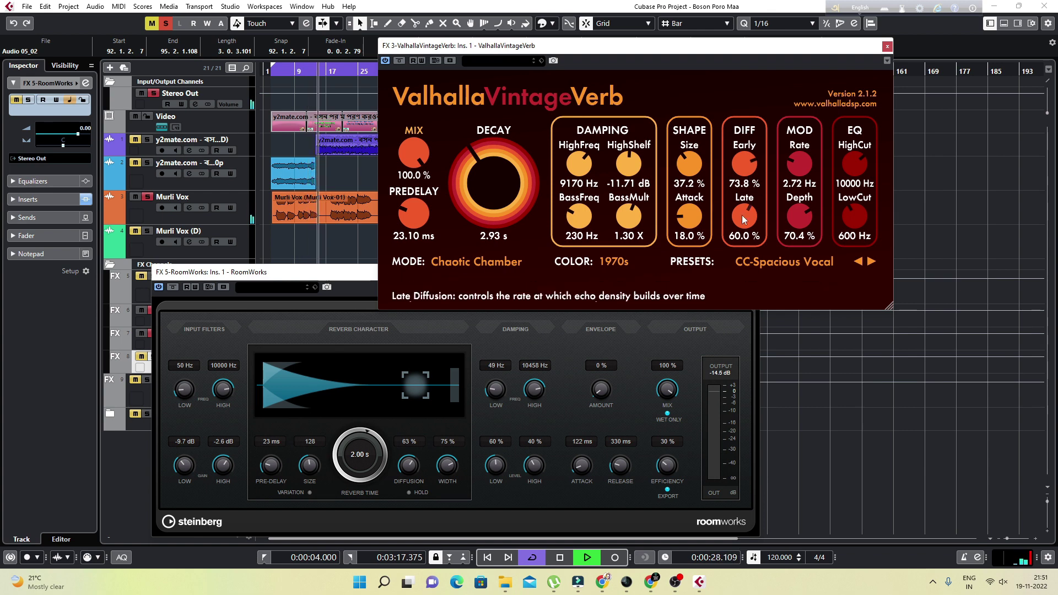
pyautogui.press('space')
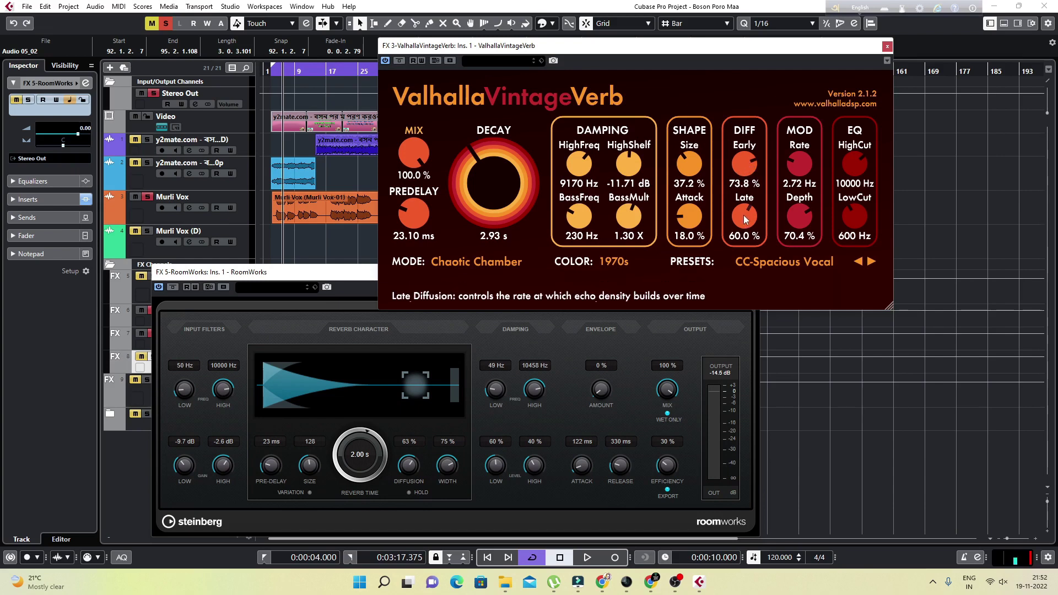
pyautogui.press('space')
pyautogui.moveTo(746, 220); pyautogui.dragTo(737, 230)
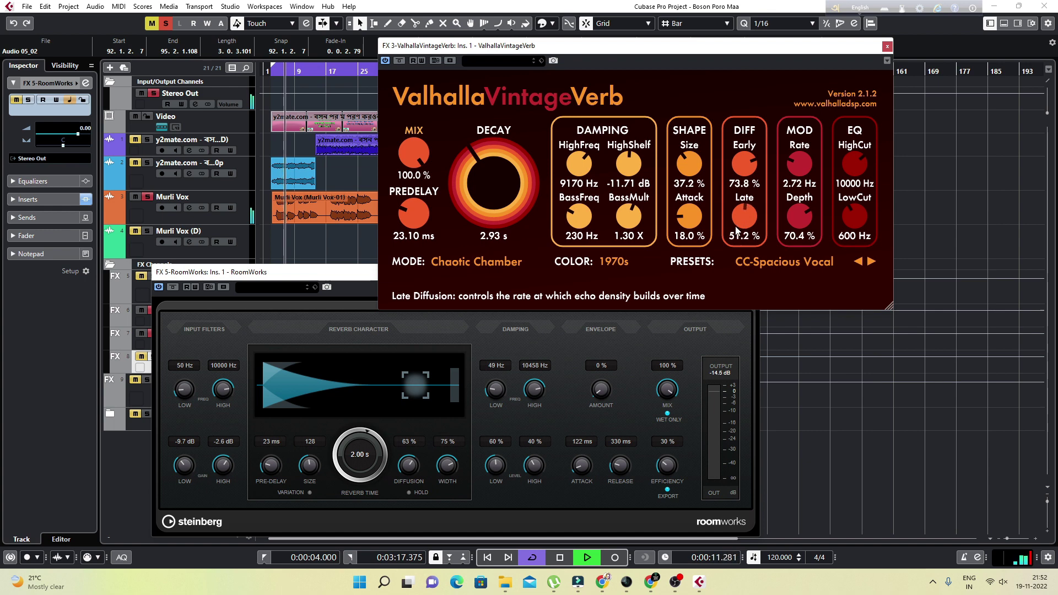
pyautogui.moveTo(737, 230); pyautogui.dragTo(739, 221)
pyautogui.press('space')
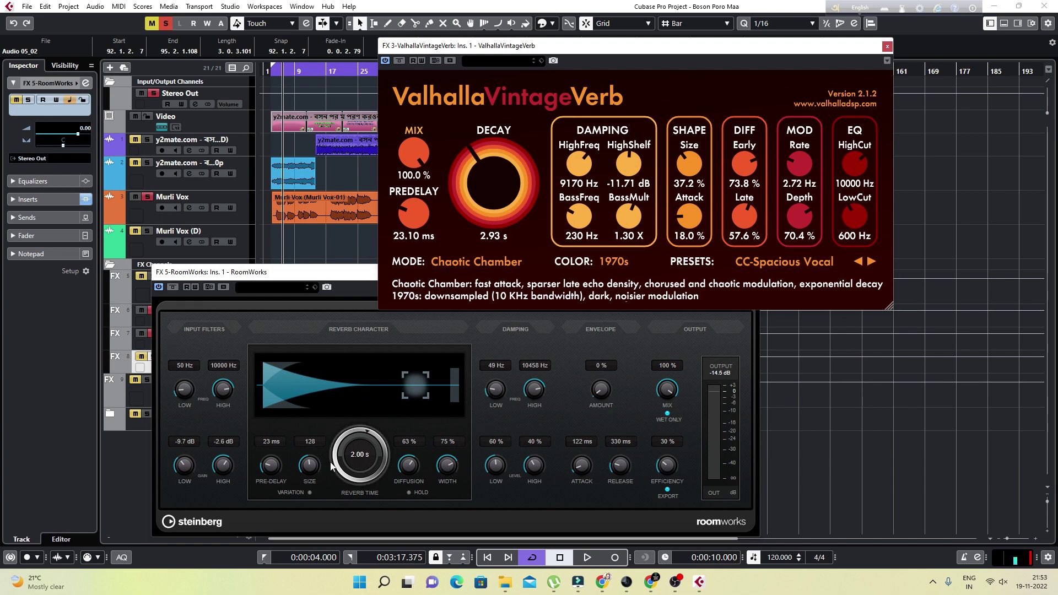
# Step: Set RoomWorks' width to 80 % and raise ValhallaVintageVerb's modulation Rate to 3.95 Hz while auditioning the vocal
pyautogui.click(446, 466)
pyautogui.scroll(3, 446, 467)
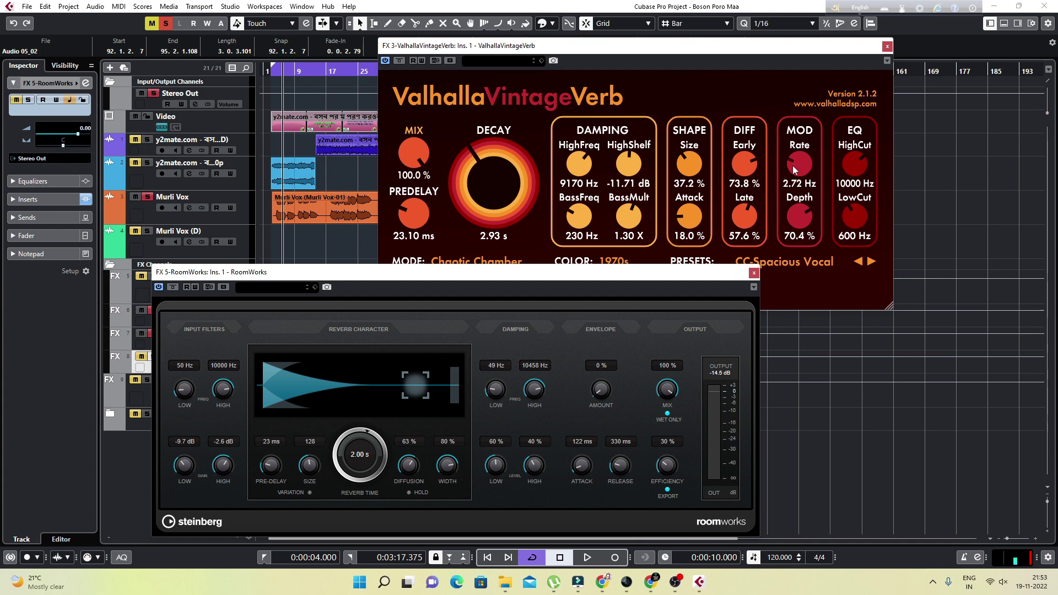
pyautogui.press('space')
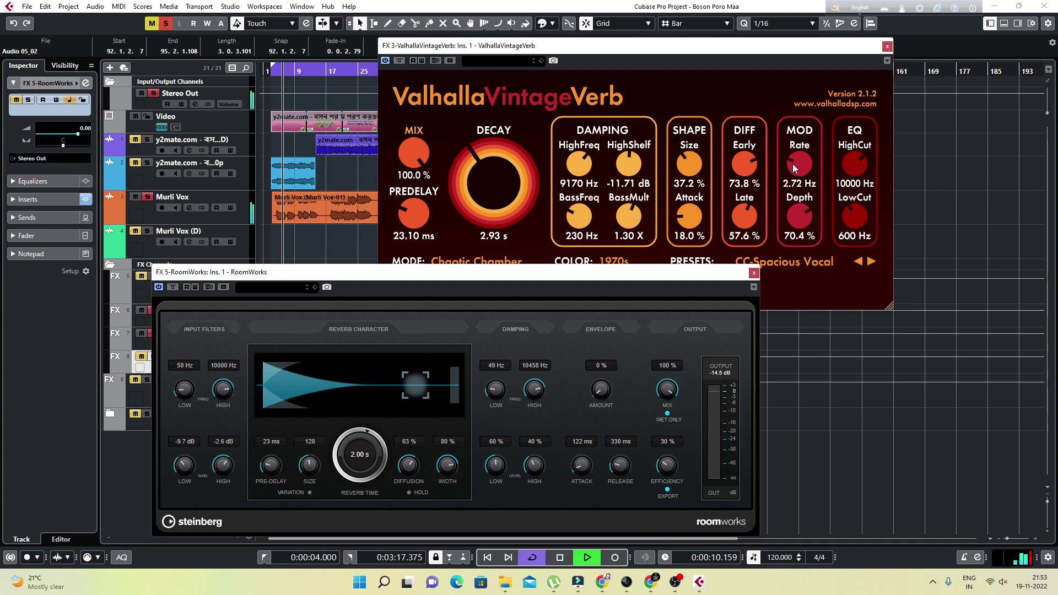
pyautogui.moveTo(794, 170); pyautogui.dragTo(802, 151)
pyautogui.press('space')
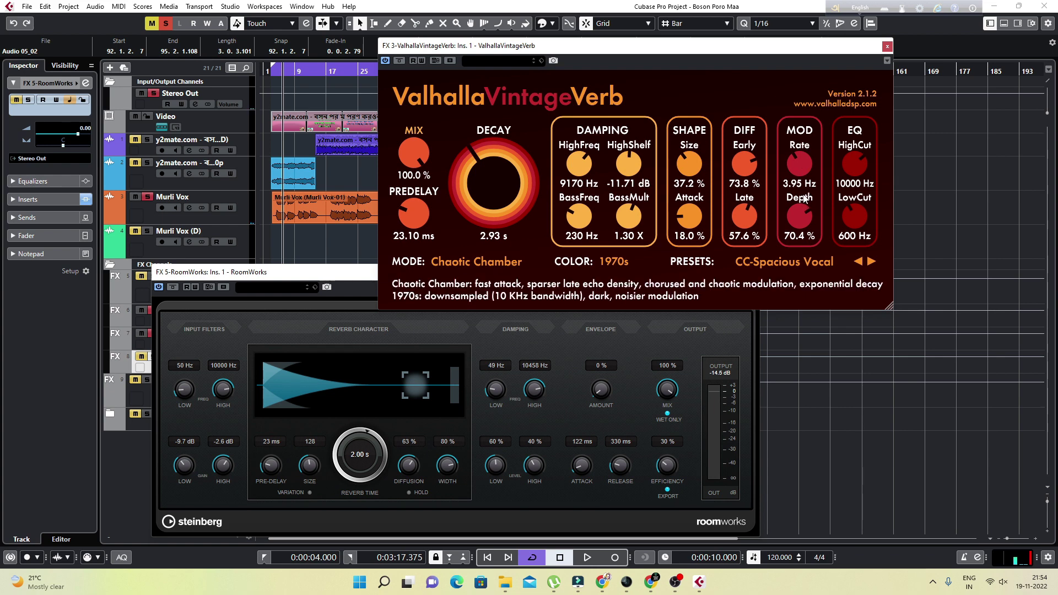
# Step: Try ValhallaVintageVerb's modulation Rate at 4.39 Hz and its Depth at 0.0 % on the playing vocal
pyautogui.press('space')
pyautogui.moveTo(798, 167); pyautogui.dragTo(797, 161)
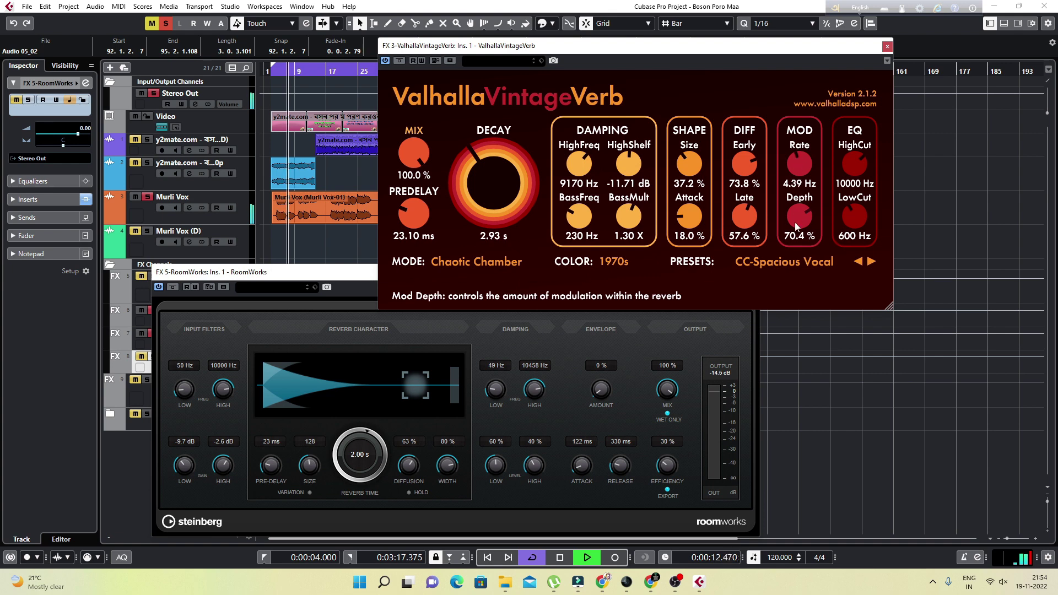
pyautogui.moveTo(799, 224); pyautogui.dragTo(816, 338)
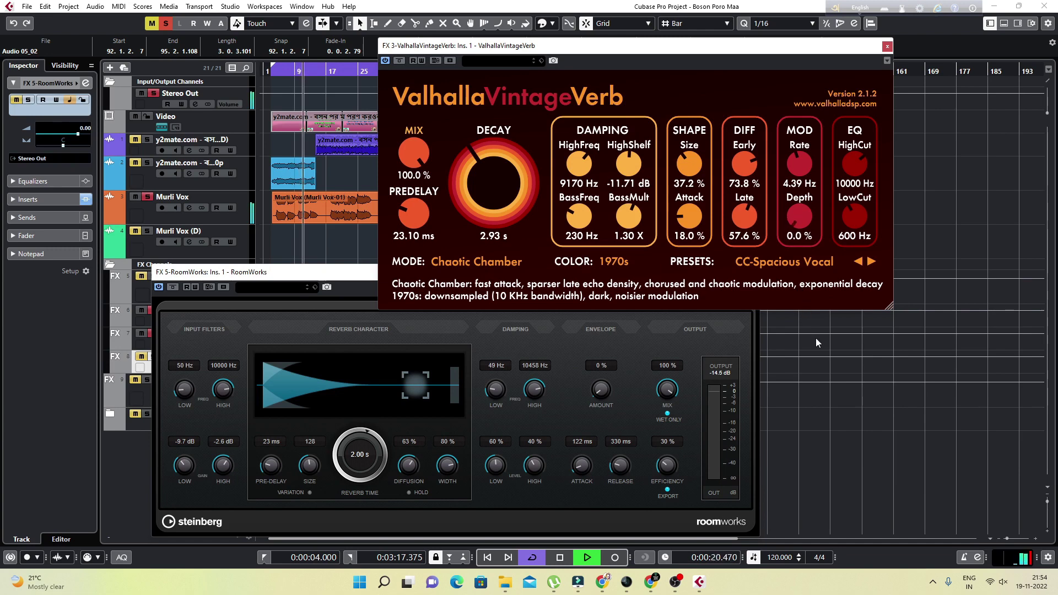
# Step: Set ValhallaVintageVerb's modulation Rate to 1.96 Hz and Depth to 51.2 % by ear, and stop playback
pyautogui.moveTo(800, 160); pyautogui.dragTo(802, 243)
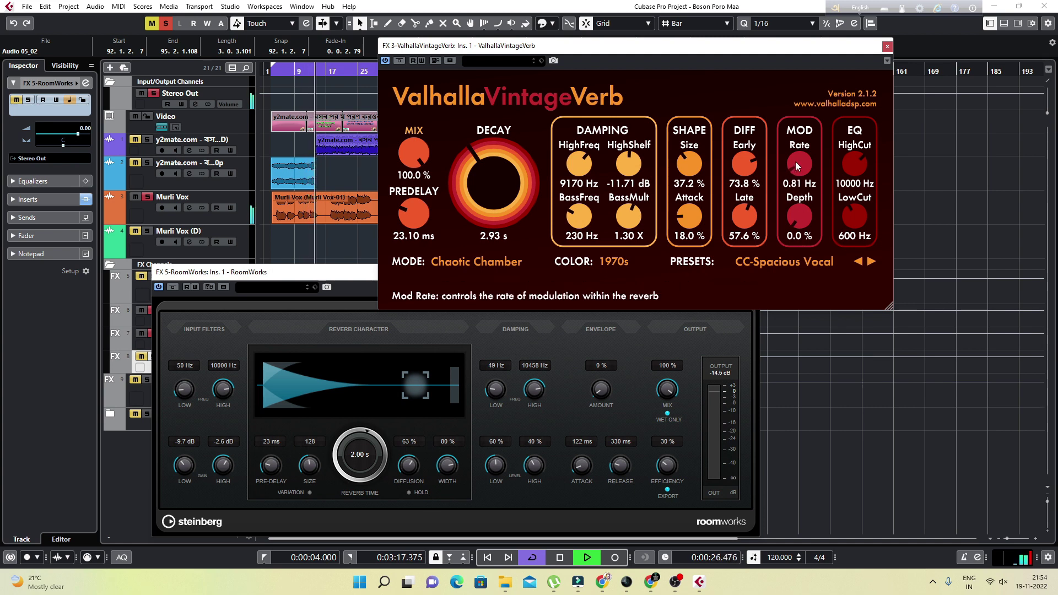
pyautogui.moveTo(797, 169); pyautogui.dragTo(797, 161)
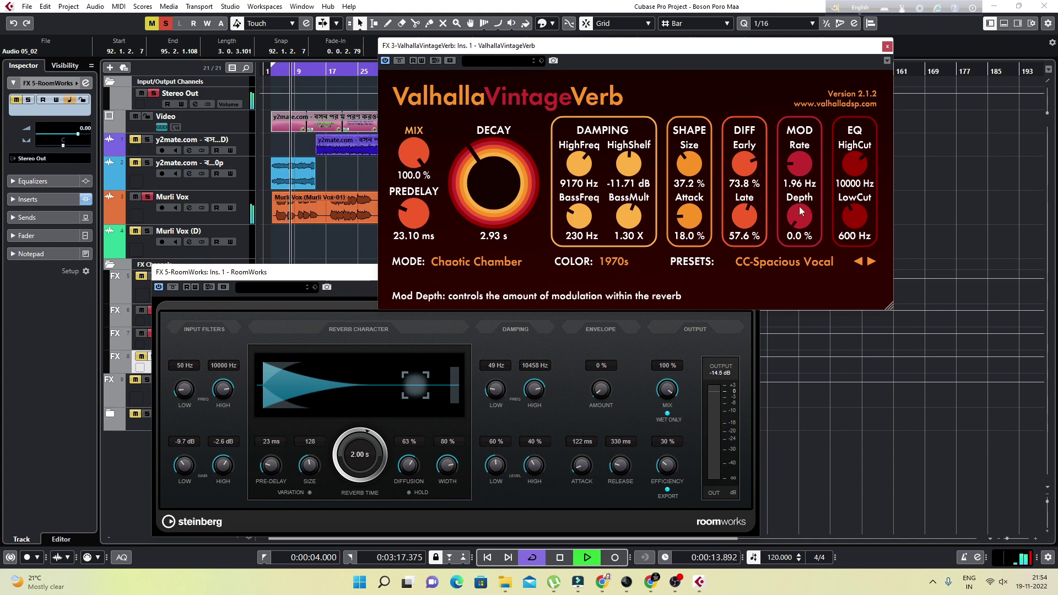
pyautogui.moveTo(799, 217)
pyautogui.mouseDown()
pyautogui.moveTo(801, 187)
pyautogui.moveTo(798, 202)
pyautogui.mouseUp()
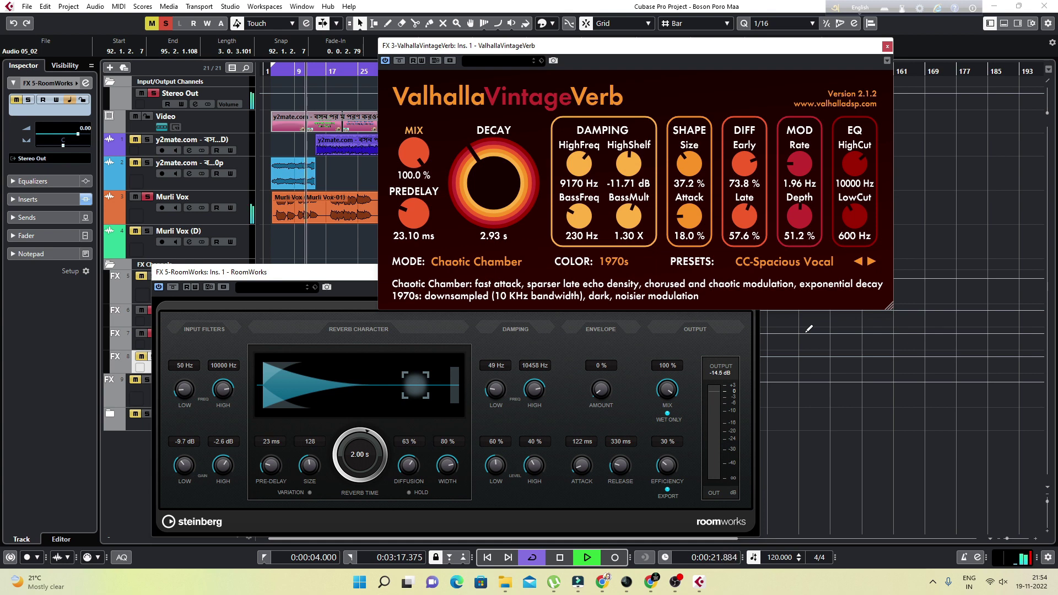
pyautogui.press('space')
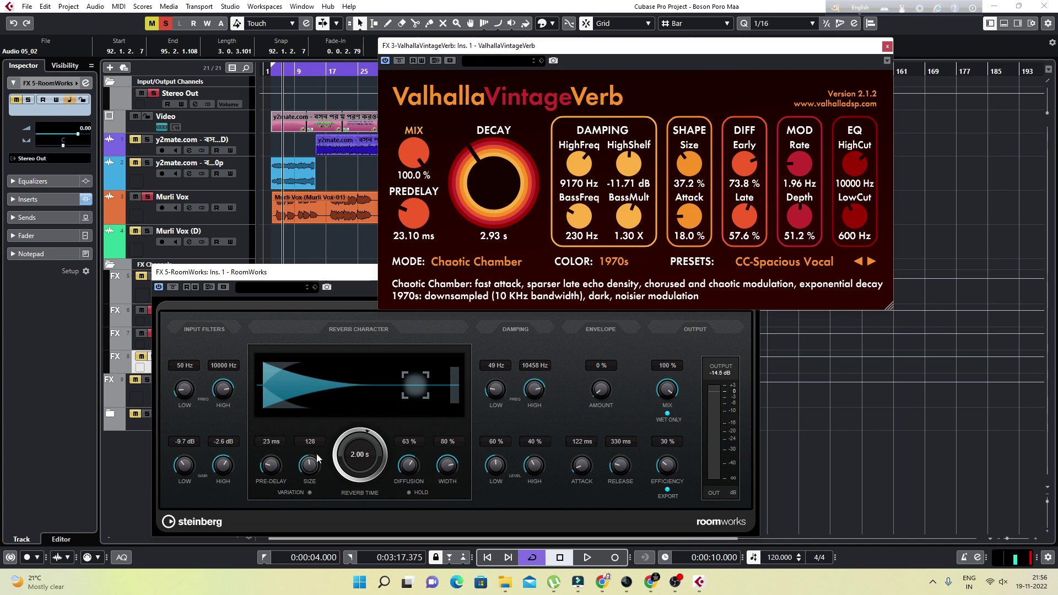
# Step: Set RoomWorks' Size to 107 and close its editor
pyautogui.click(307, 466)
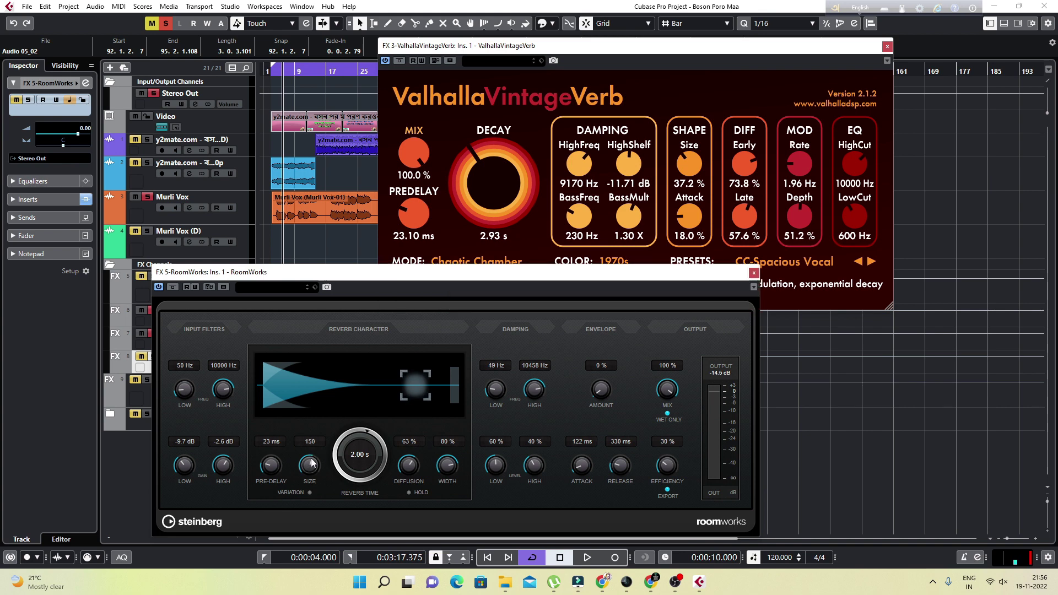
pyautogui.scroll(2, 307, 467)
pyautogui.moveTo(307, 467); pyautogui.dragTo(303, 480)
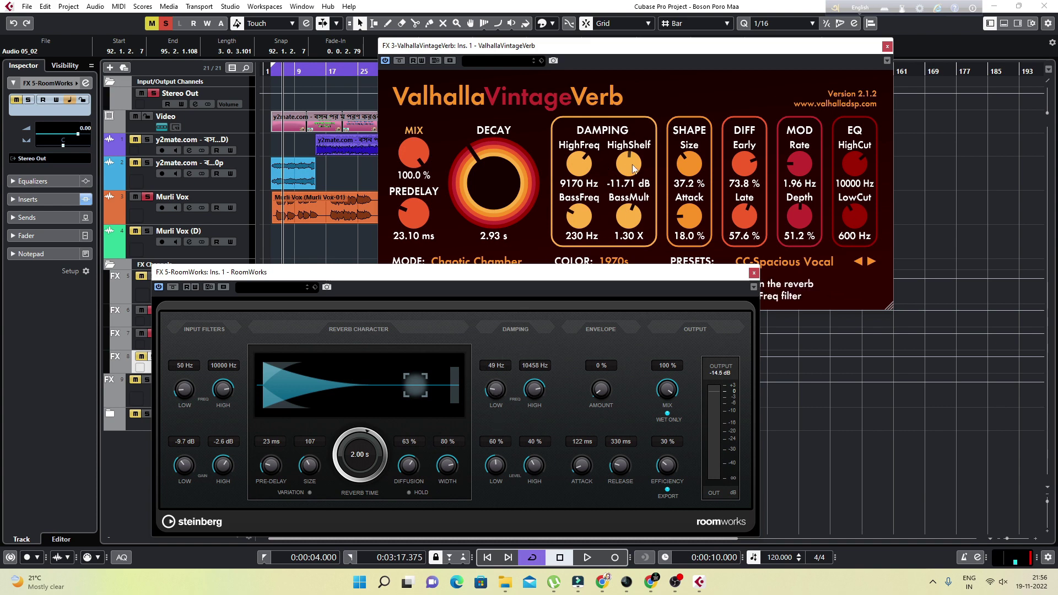
pyautogui.click(753, 273)
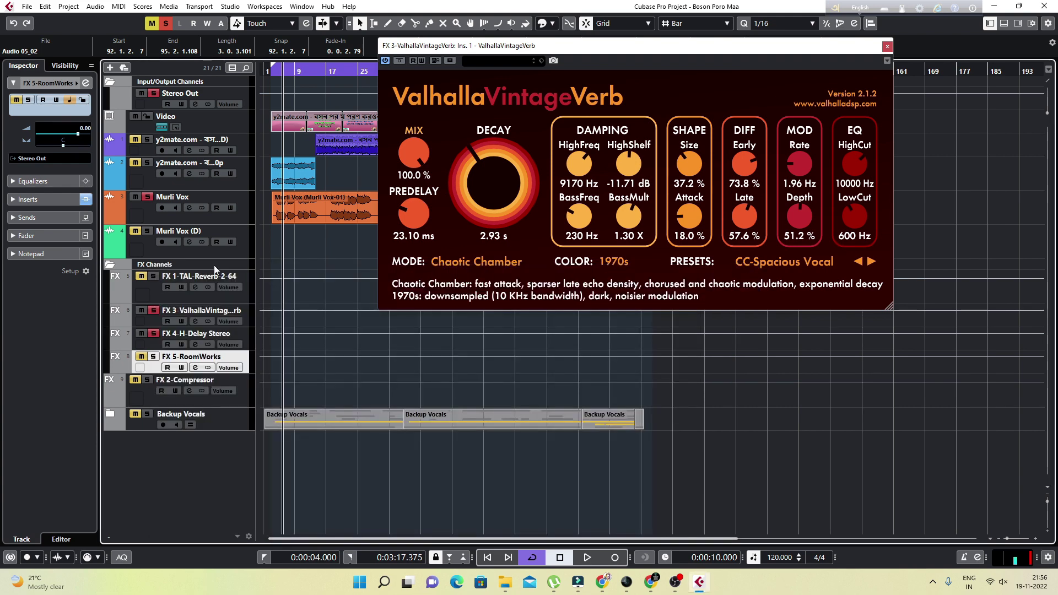
# Step: Play the vocal and activate the FabFilter Pro-Q 3 and Compressor inserts on the FX 3-ValhallaVintageVerb channel
pyautogui.click(189, 208)
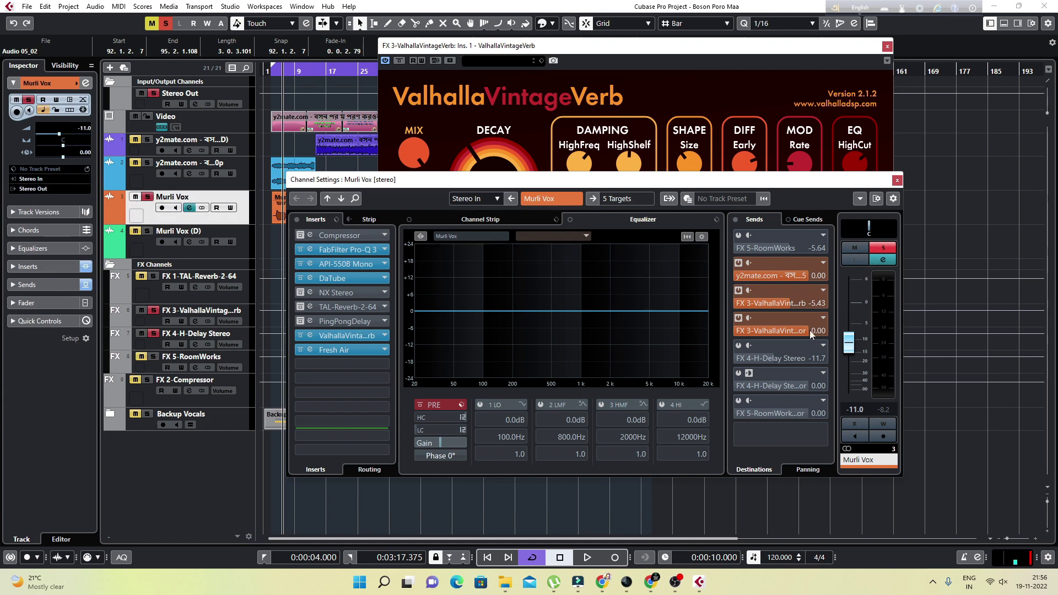
pyautogui.press('space')
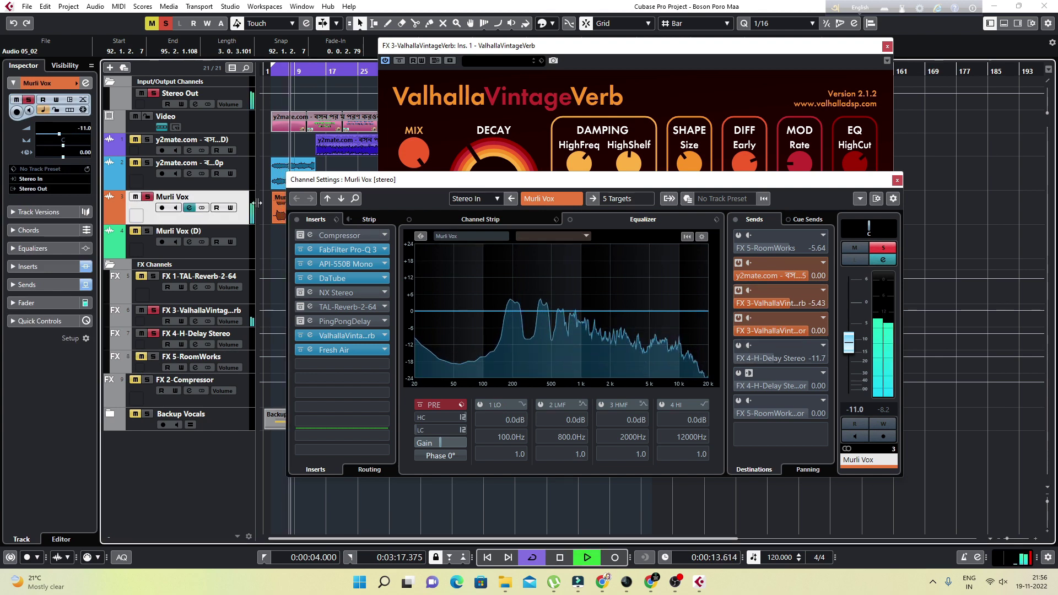
pyautogui.click(196, 322)
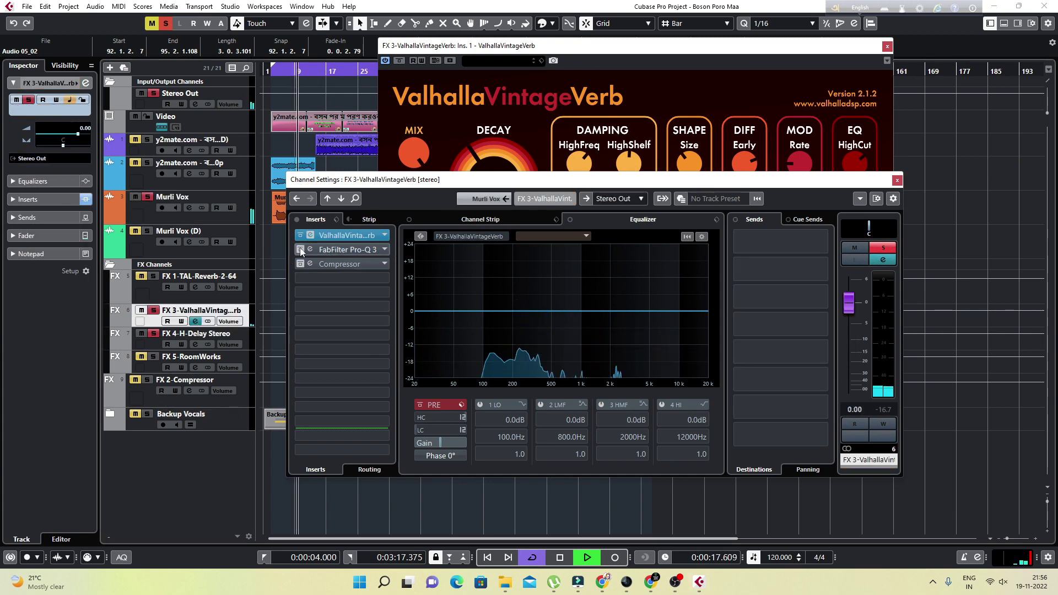
pyautogui.click(300, 263)
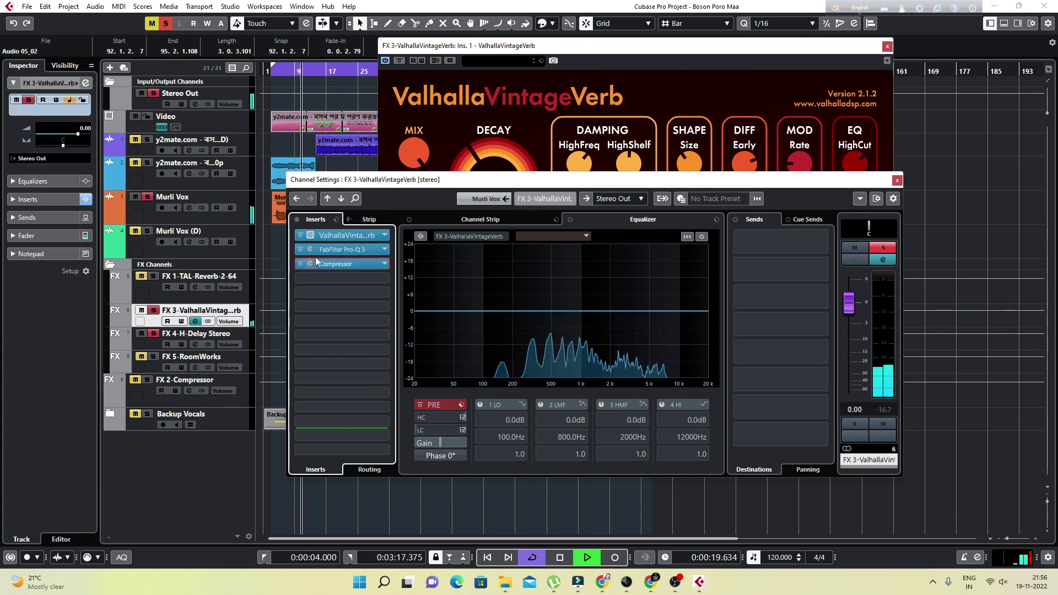
pyautogui.press('space')
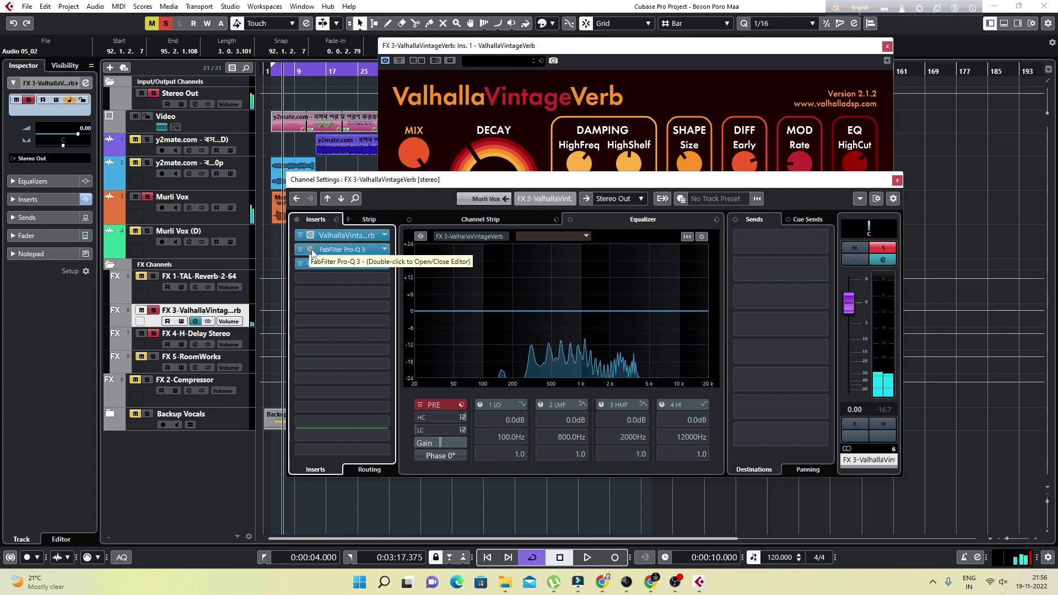
# Step: Open the reverb channel's FabFilter Pro-Q 3, examine its filter curve during brief playback, and close it
pyautogui.click(312, 249)
pyautogui.press('space')
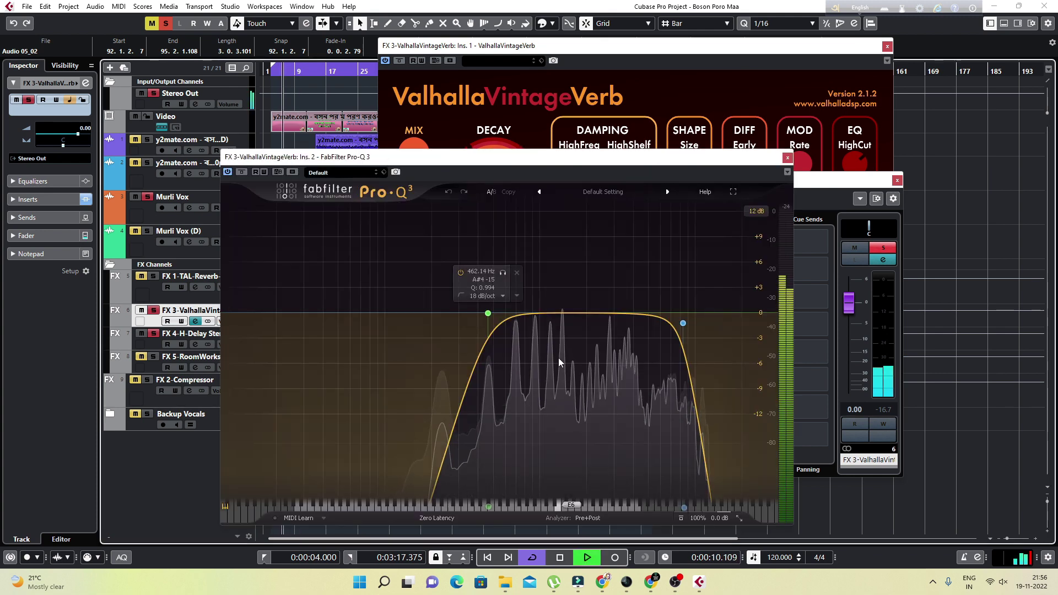
pyautogui.press('space')
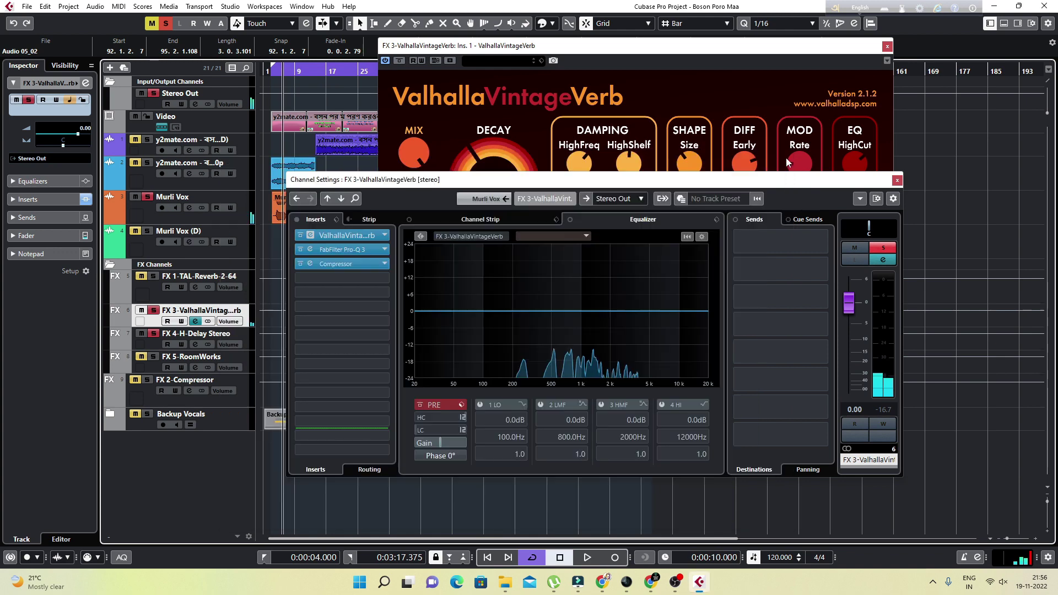
pyautogui.click(787, 157)
# Step: Open the reverb channel's Compressor, review its side-chain inputs, and close the channel settings
pyautogui.click(311, 264)
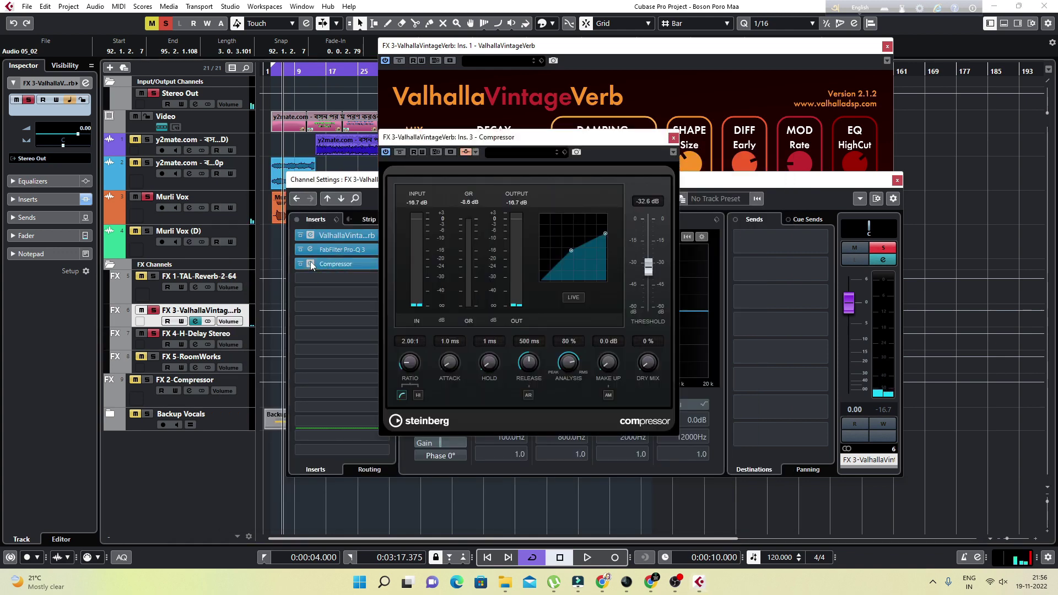
pyautogui.click(477, 155)
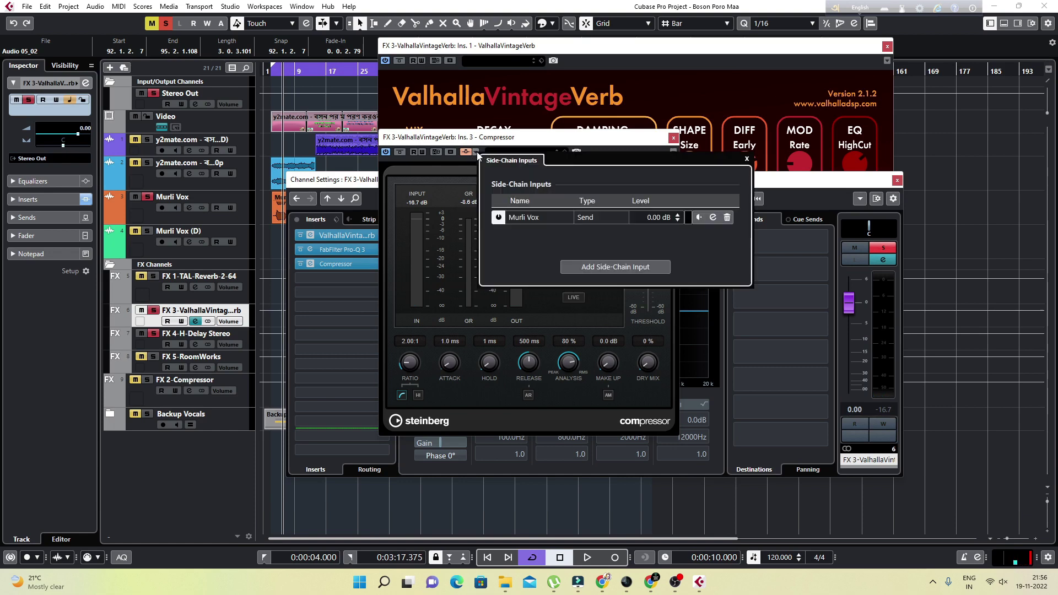
pyautogui.click(802, 183)
pyautogui.click(898, 181)
# Step: Start playback, turn off all solos to hear the full mix, and close the Compressor and ValhallaVintageVerb editors
pyautogui.press('space')
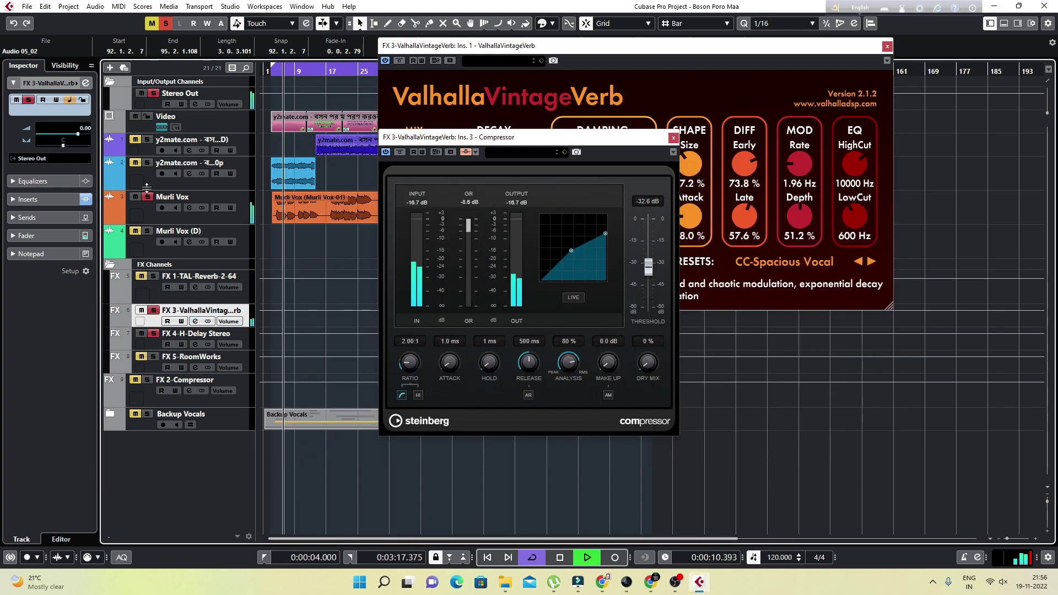
pyautogui.click(153, 94)
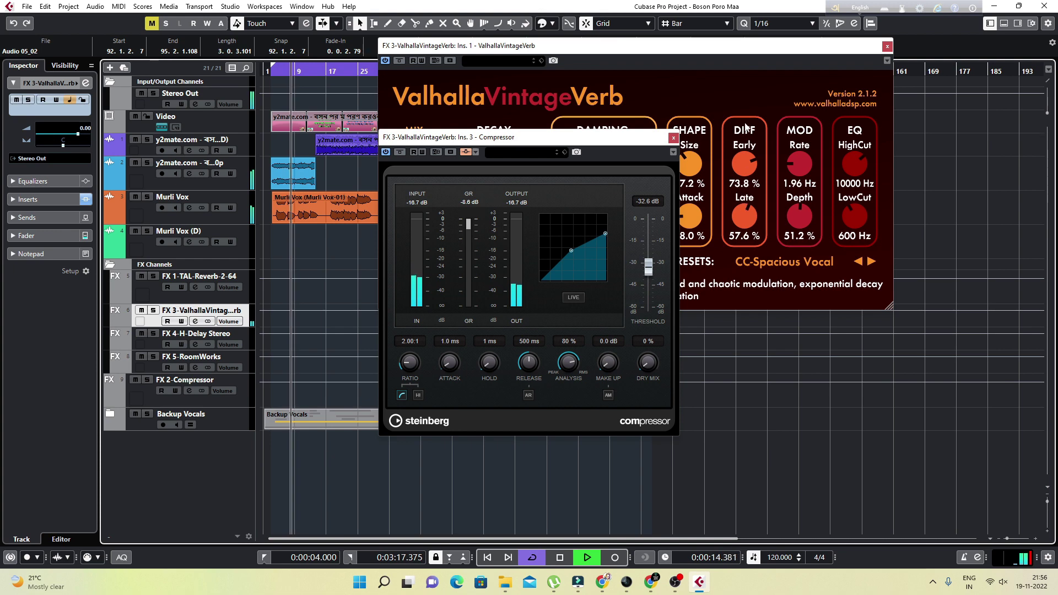
pyautogui.click(674, 138)
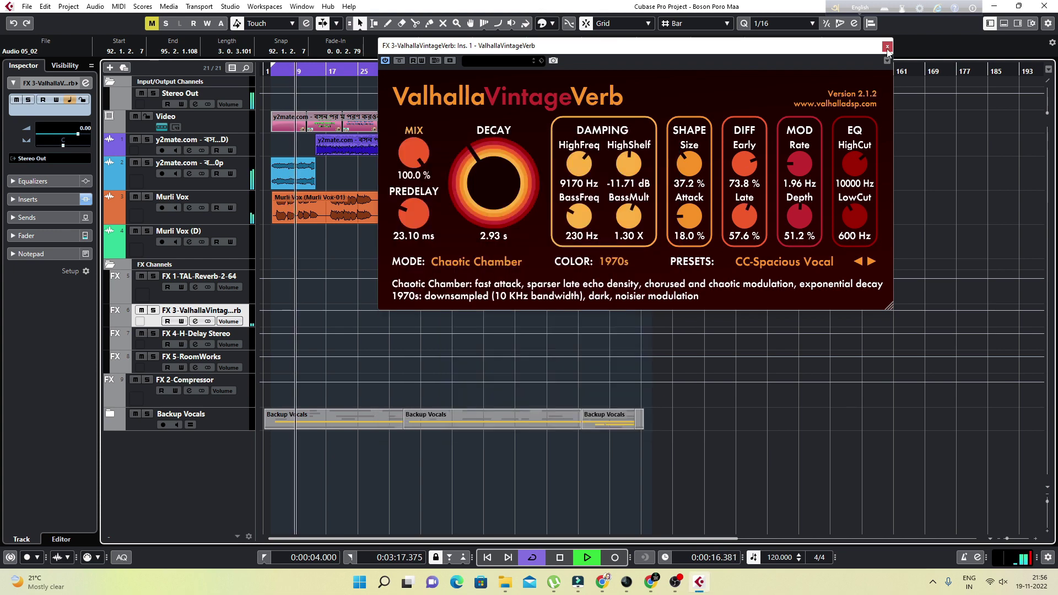
pyautogui.click(888, 46)
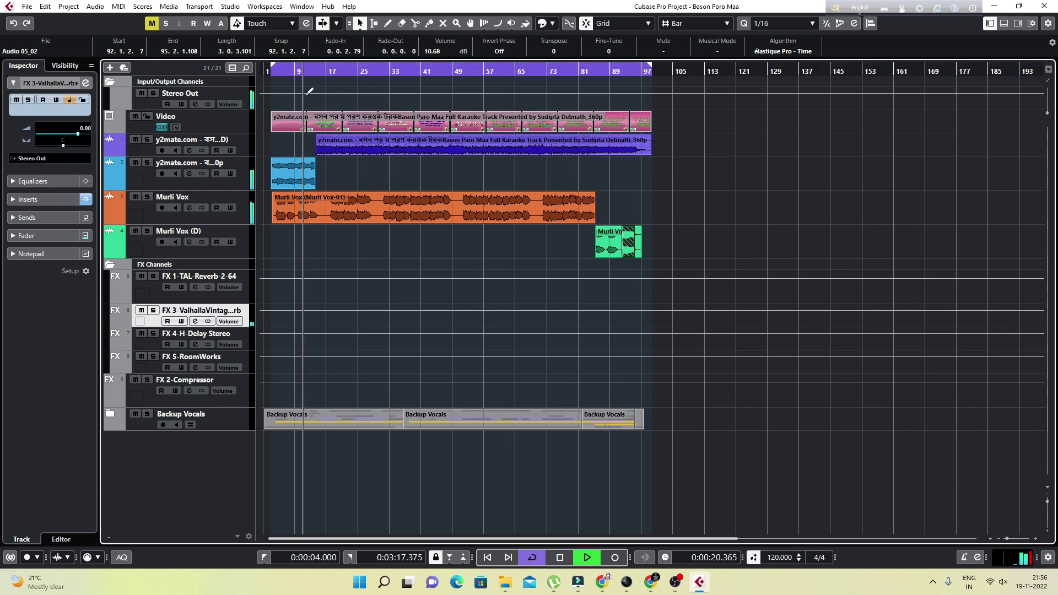
pyautogui.click(326, 71)
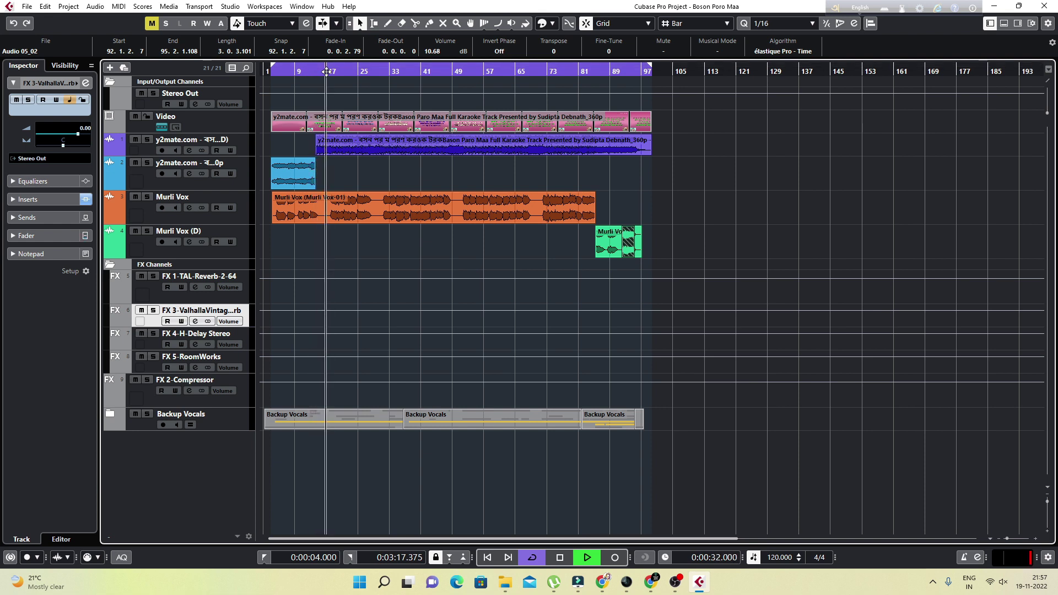
pyautogui.click(384, 70)
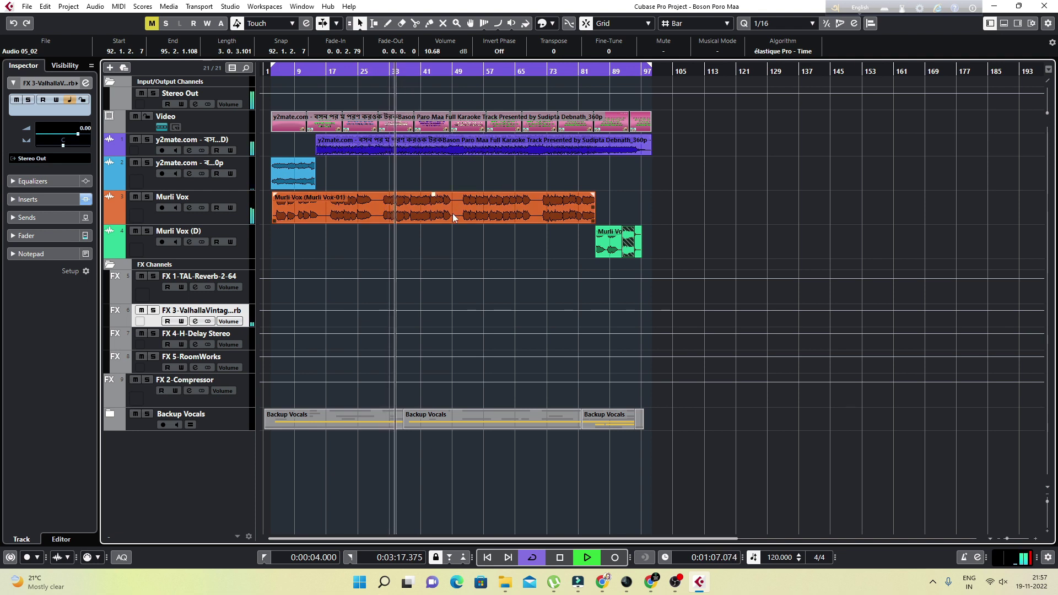
pyautogui.click(188, 208)
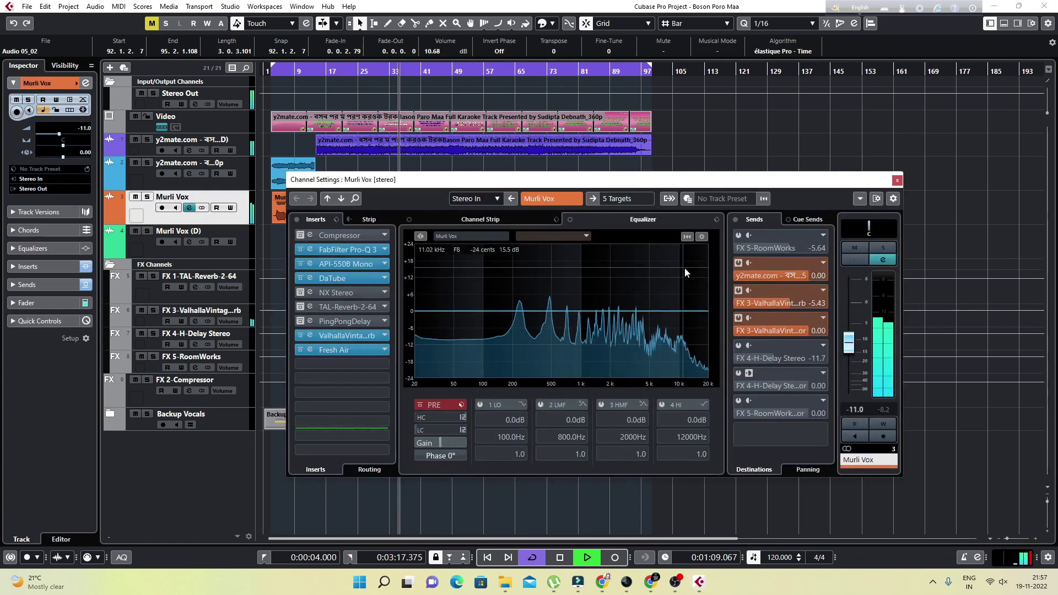
pyautogui.press('space')
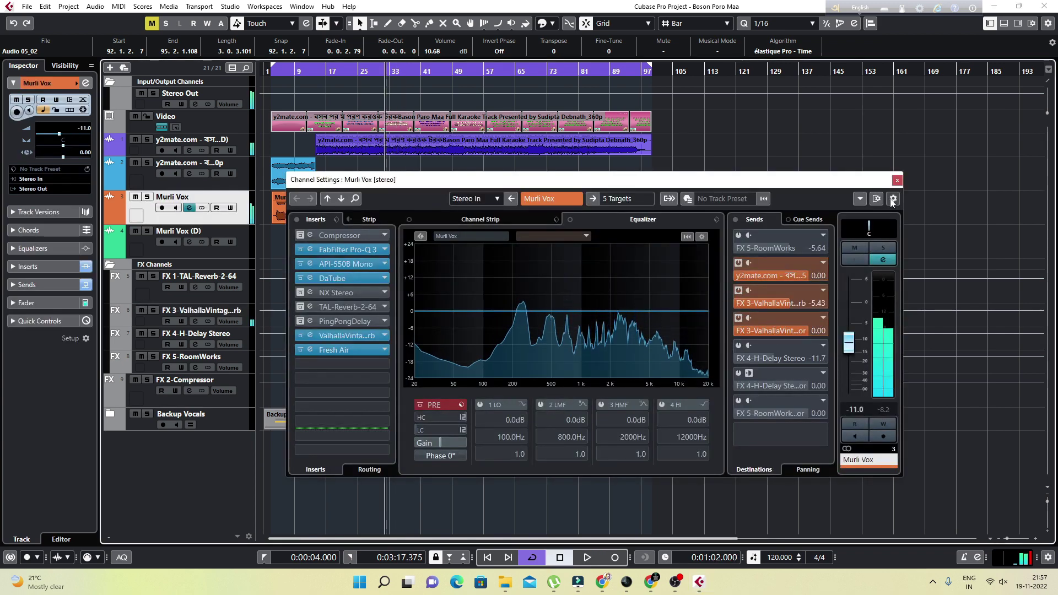
pyautogui.press('space')
pyautogui.click(897, 182)
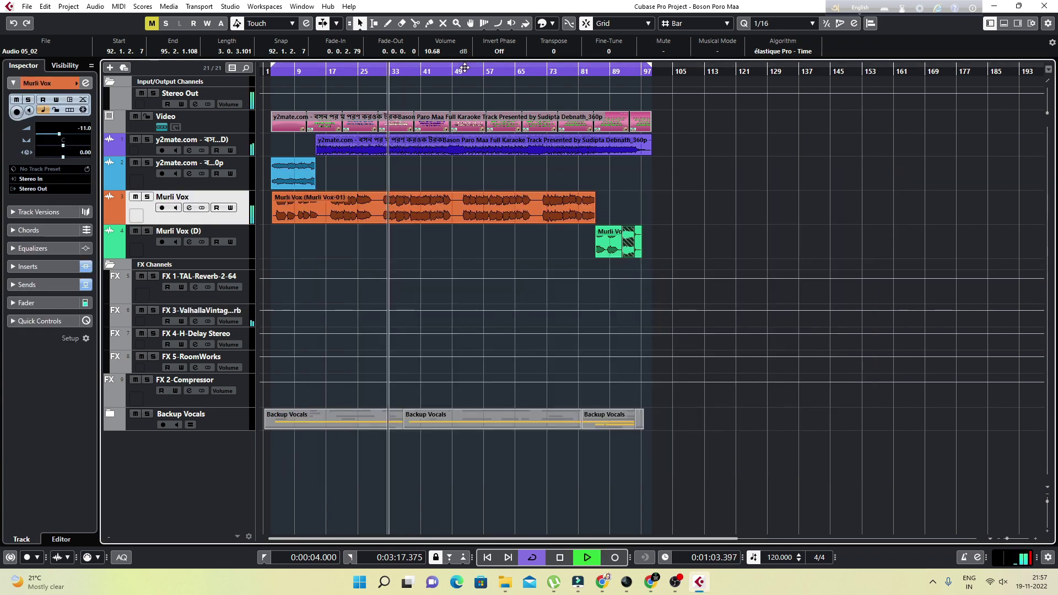
# Step: Audition the mix at several points between about bars 41 and 76, and stop playback
pyautogui.click(428, 71)
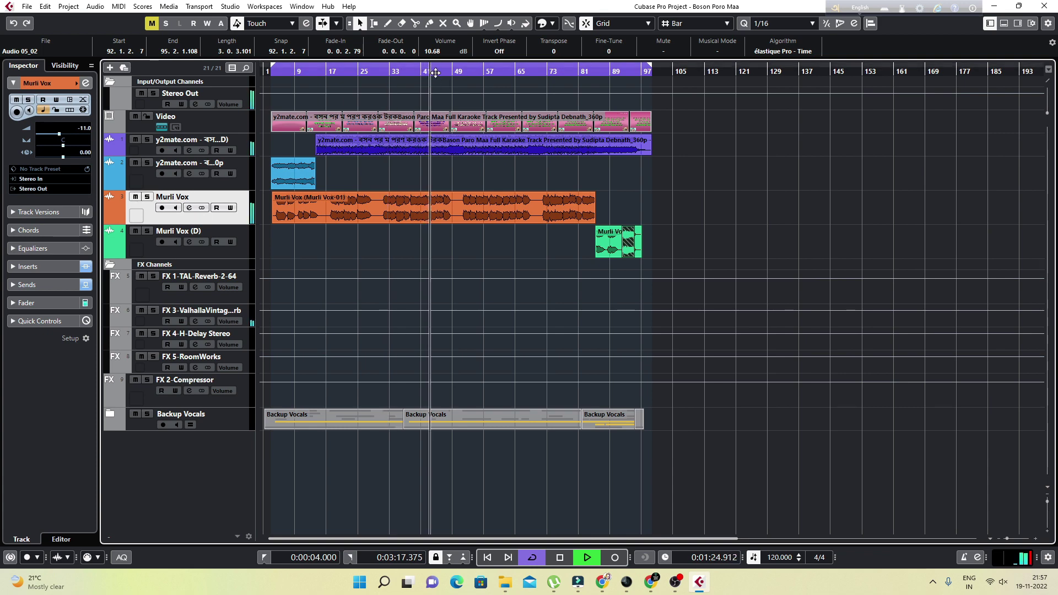
pyautogui.click(425, 73)
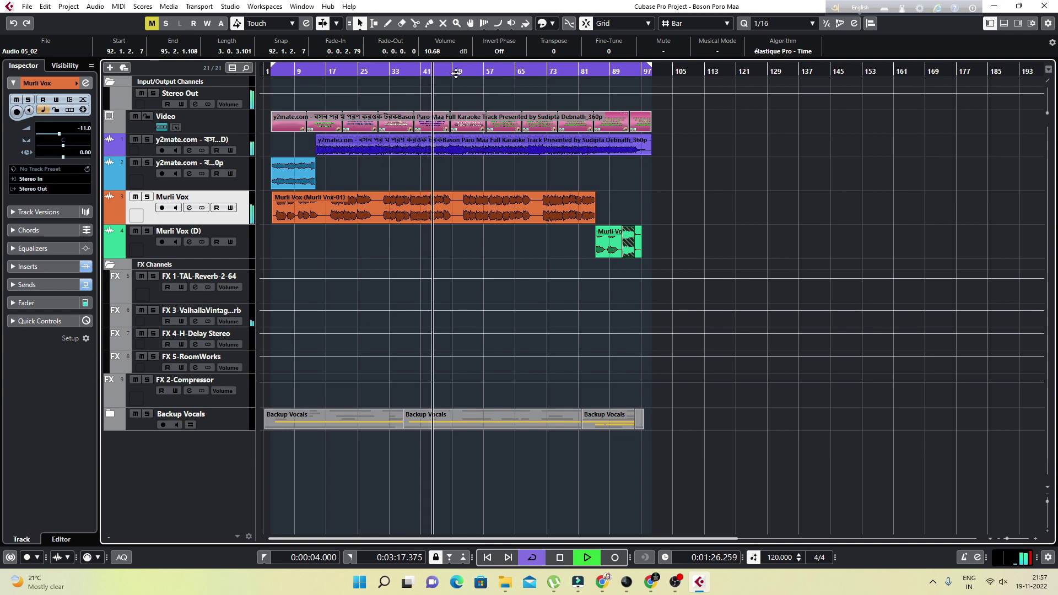
pyautogui.click(502, 72)
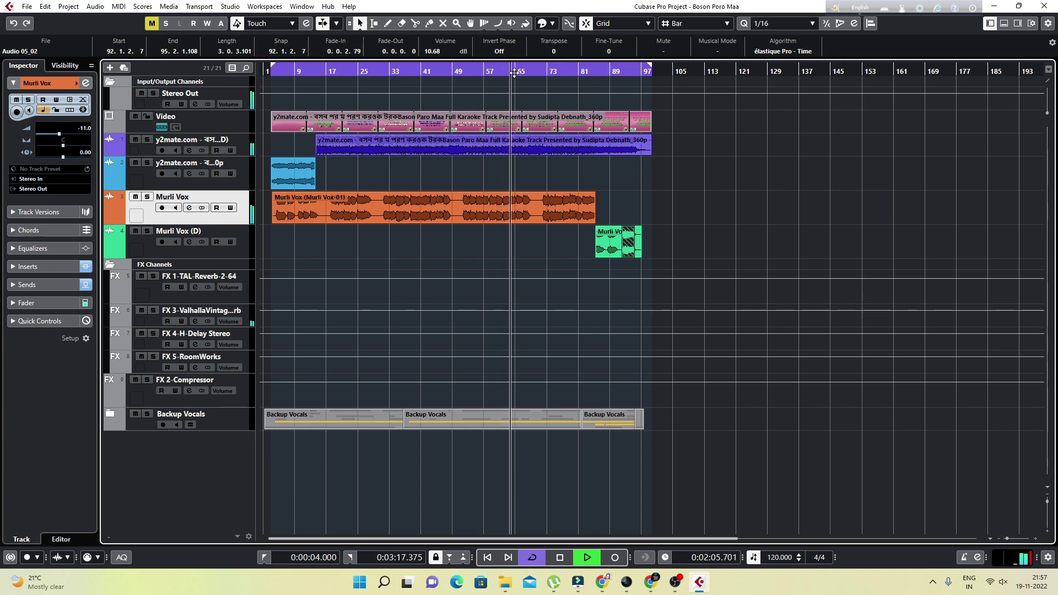
pyautogui.click(556, 71)
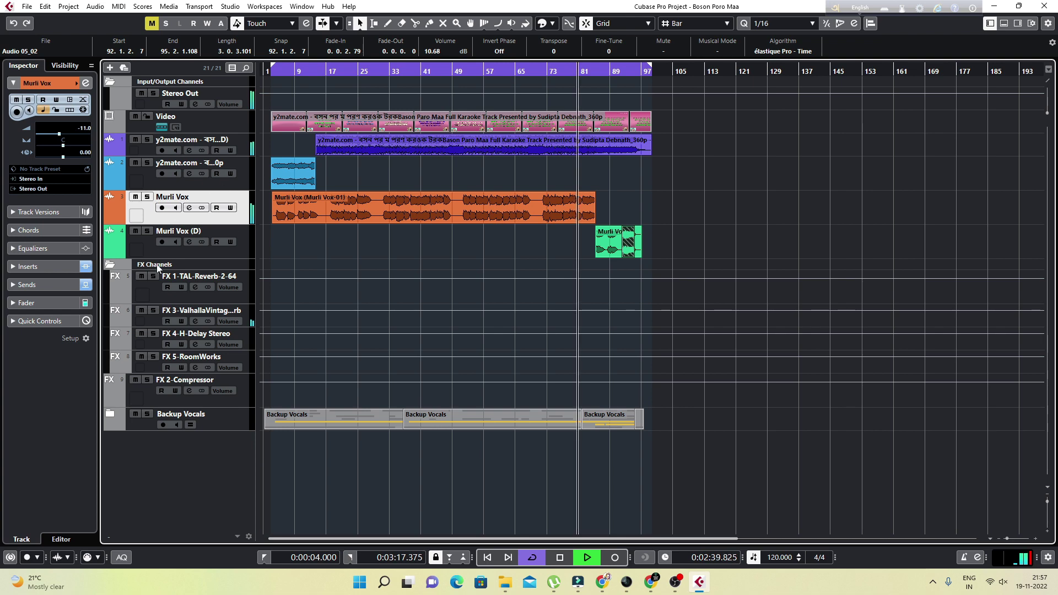
pyautogui.press('space')
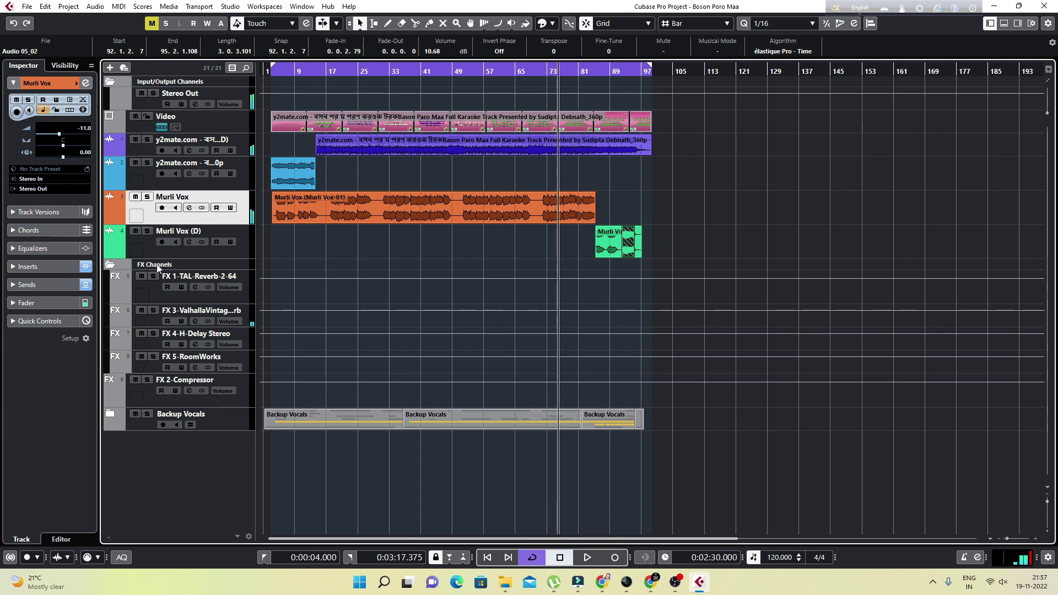